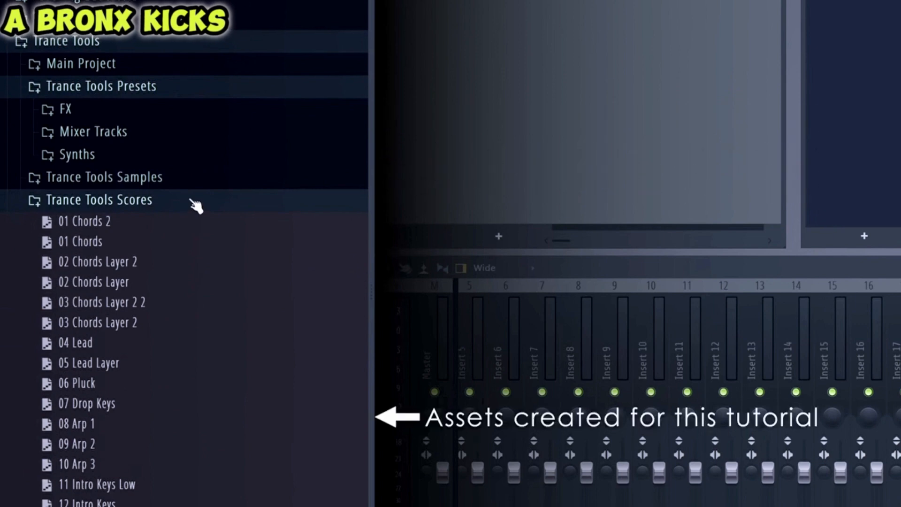
# Load the HH1, HH2, HH3, Kick and Snare samples from the Trance Tools Samples folder into the Channel rack together
pyautogui.click(196, 201)
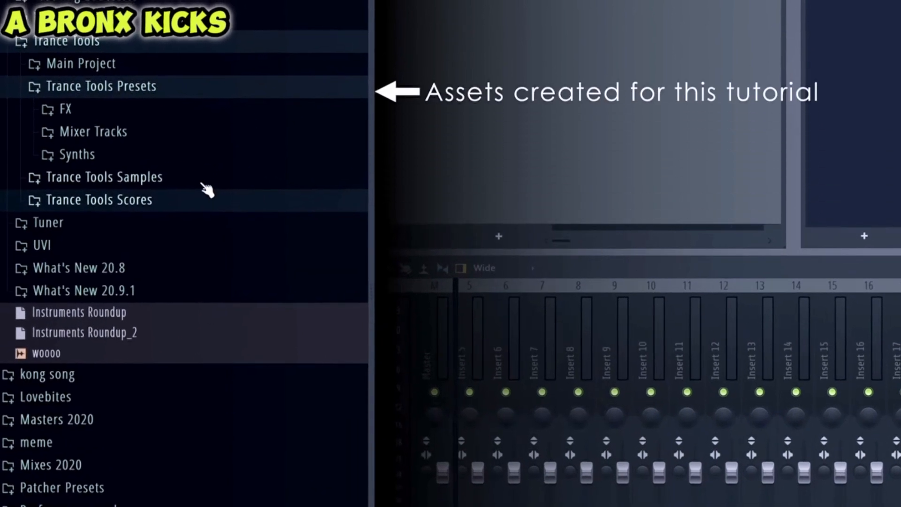
pyautogui.click(203, 184)
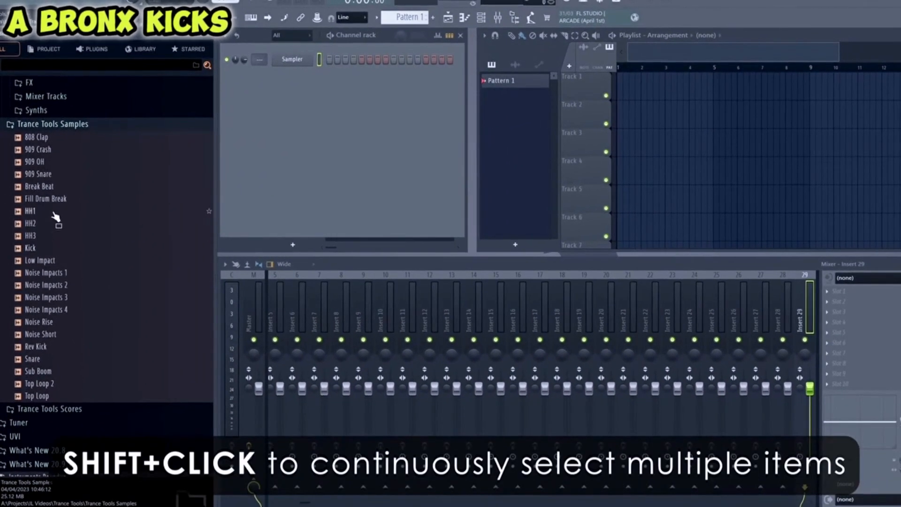
pyautogui.click(53, 213)
pyautogui.keyDown('shift'); pyautogui.click(55, 249); pyautogui.keyUp('shift')
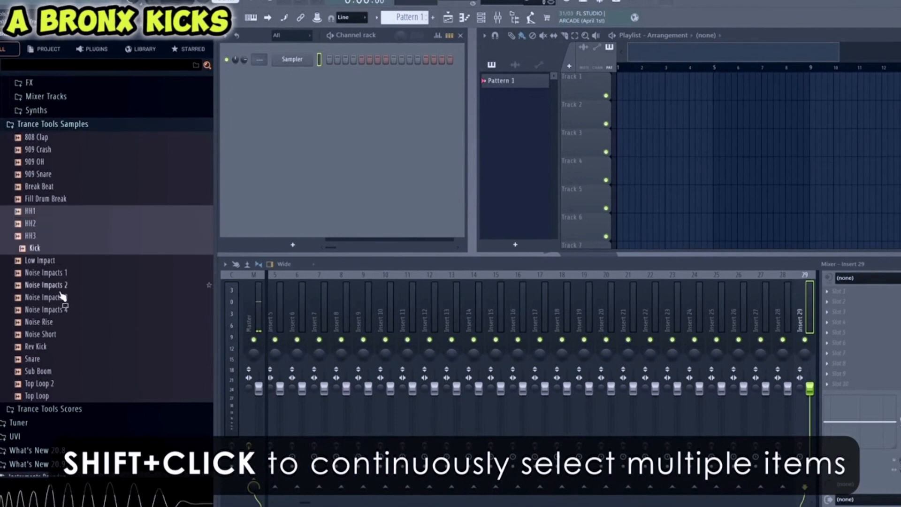
pyautogui.keyDown('ctrl'); pyautogui.click(49, 360); pyautogui.keyUp('ctrl')
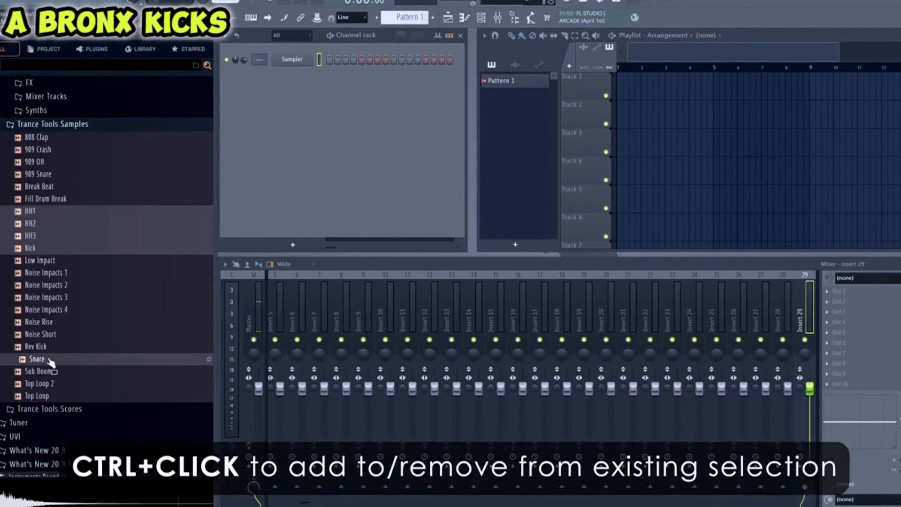
pyautogui.moveTo(46, 218); pyautogui.dragTo(308, 77)
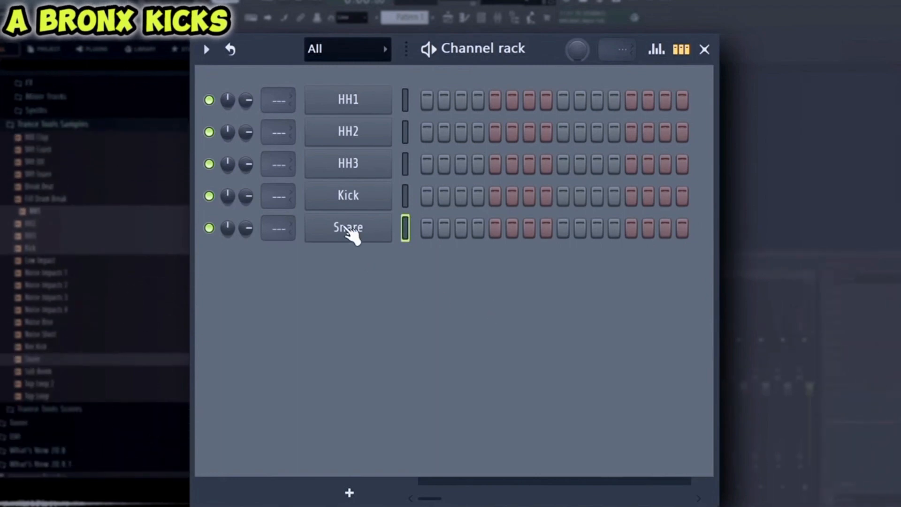
# Reorder the channels so Kick is first and Snare second, and add the 909 OH sample as the last channel
pyautogui.keyDown('shift'); pyautogui.scroll(2, 336, 167); pyautogui.keyUp('shift')
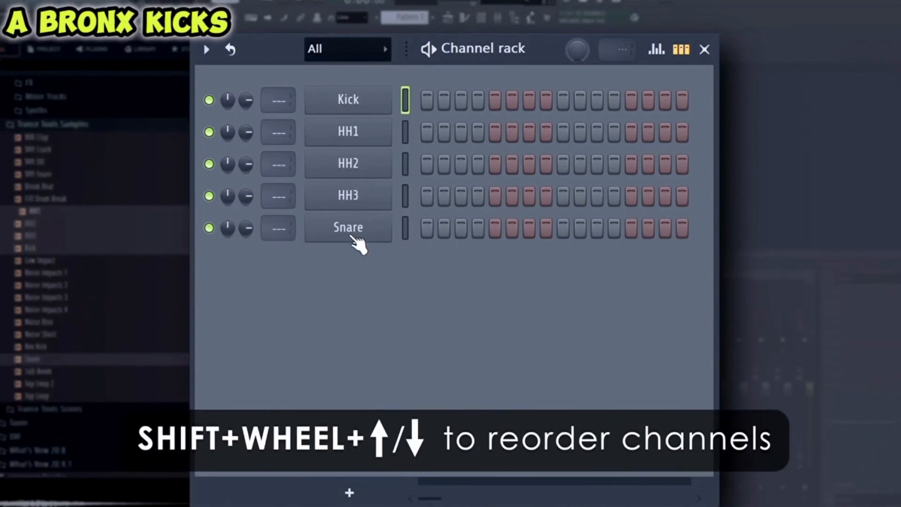
pyautogui.keyDown('shift'); pyautogui.scroll(3, 356, 235); pyautogui.keyUp('shift')
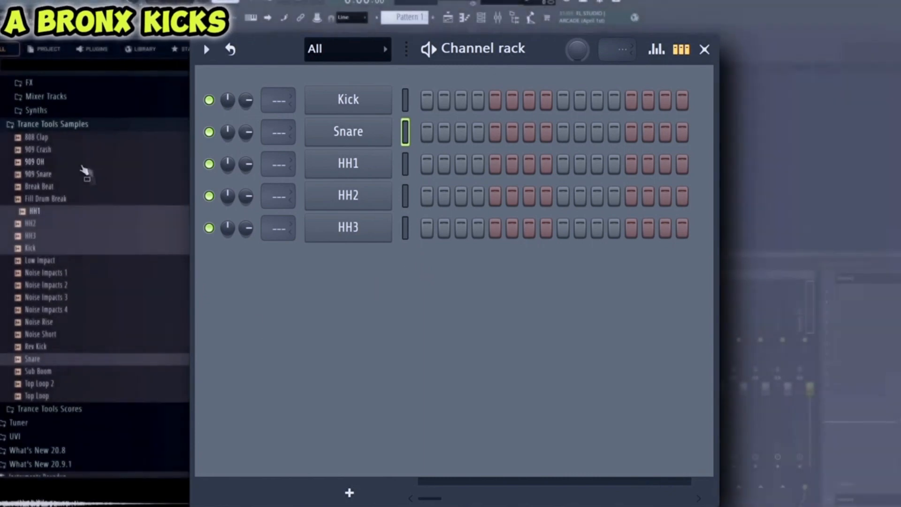
pyautogui.click(39, 162)
pyautogui.moveTo(41, 167); pyautogui.dragTo(424, 412)
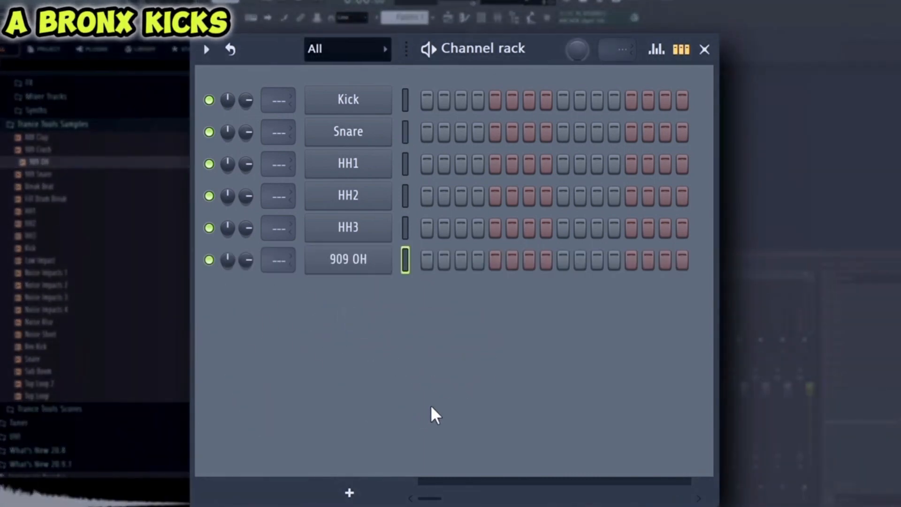
# Fill the Kick channel each 4 steps and the Snare each 8 steps, rotating the Snare pattern 4 steps right
pyautogui.rightClick(344, 105)
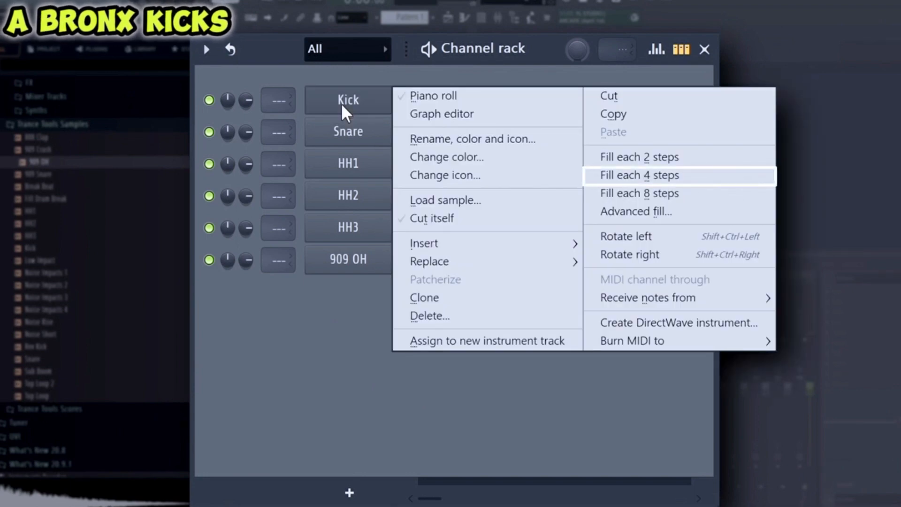
pyautogui.click(607, 182)
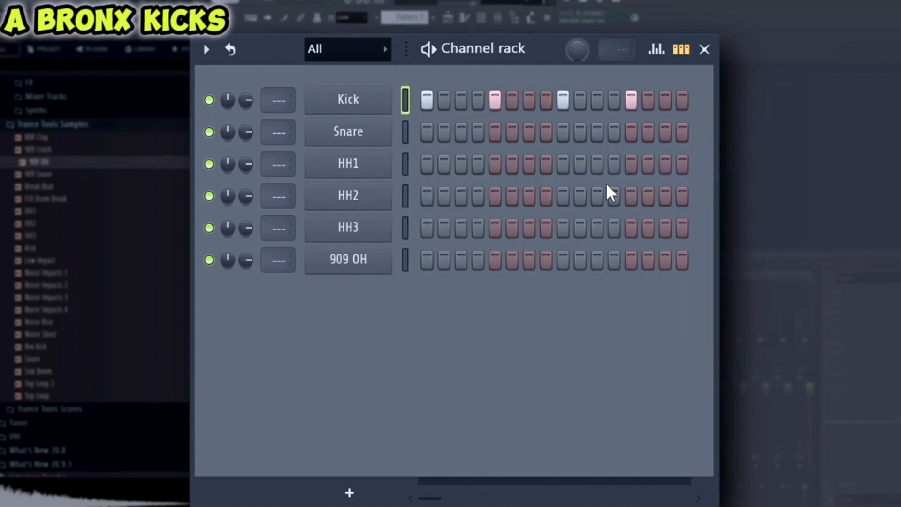
pyautogui.rightClick(368, 141)
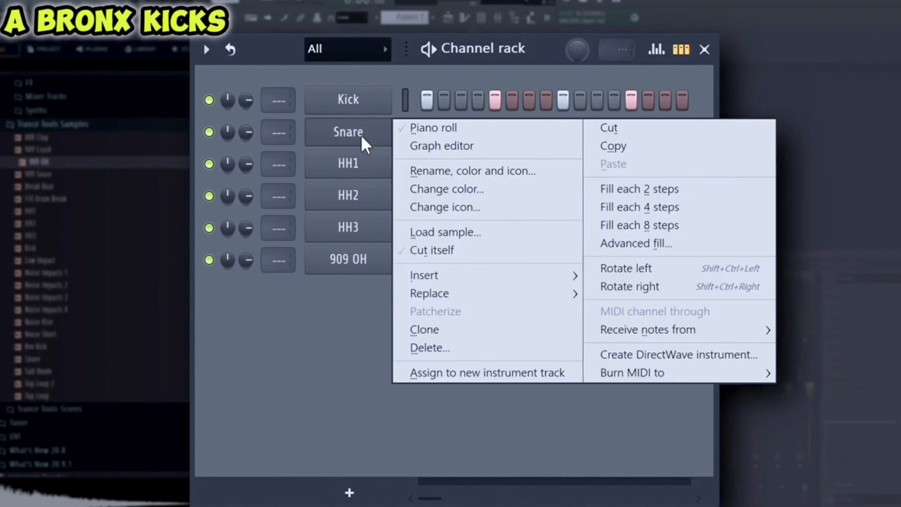
pyautogui.click(606, 226)
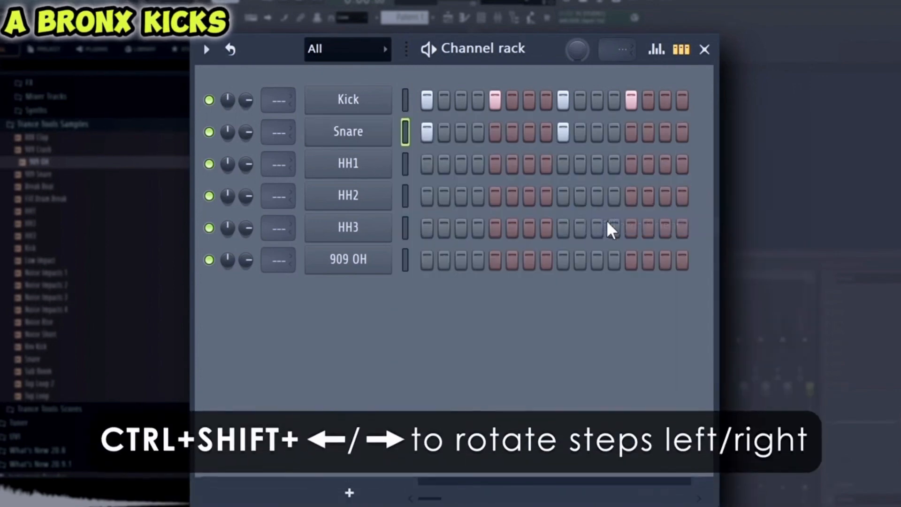
pyautogui.hotkey('ctrl', 'shift', 'Right')
pyautogui.hotkey('ctrl', 'shift', 'Right')
pyautogui.hotkey('ctrl', 'shift', 'Right')
pyautogui.hotkey('ctrl', 'shift', 'Right')
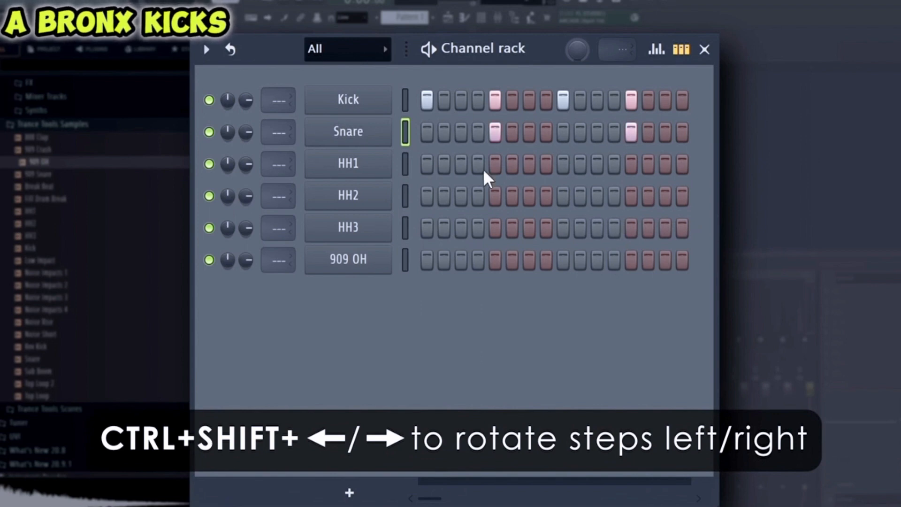
# Rotate the Snare pattern one step right and back one step left
pyautogui.rightClick(359, 133)
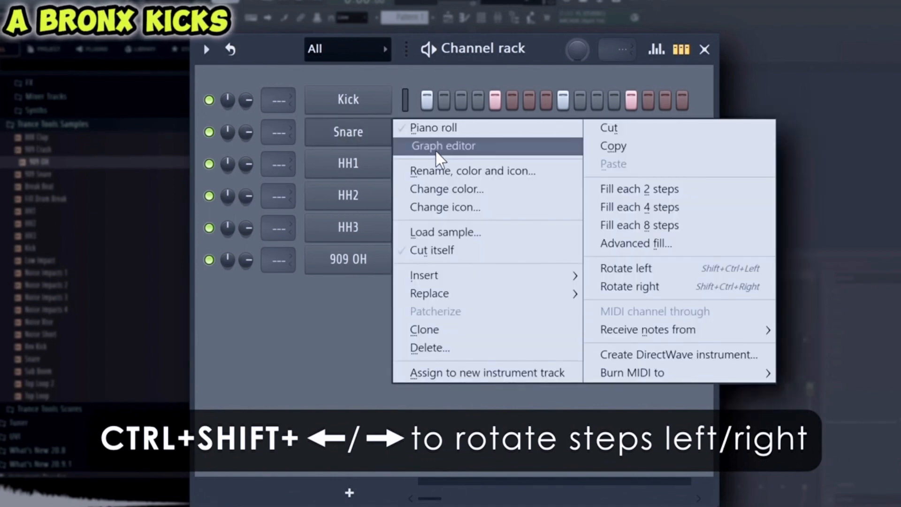
pyautogui.click(618, 287)
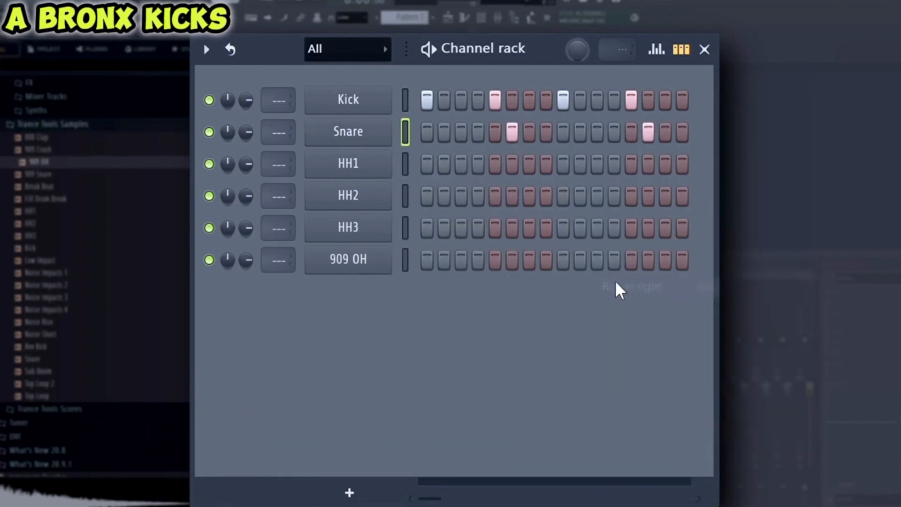
pyautogui.rightClick(362, 132)
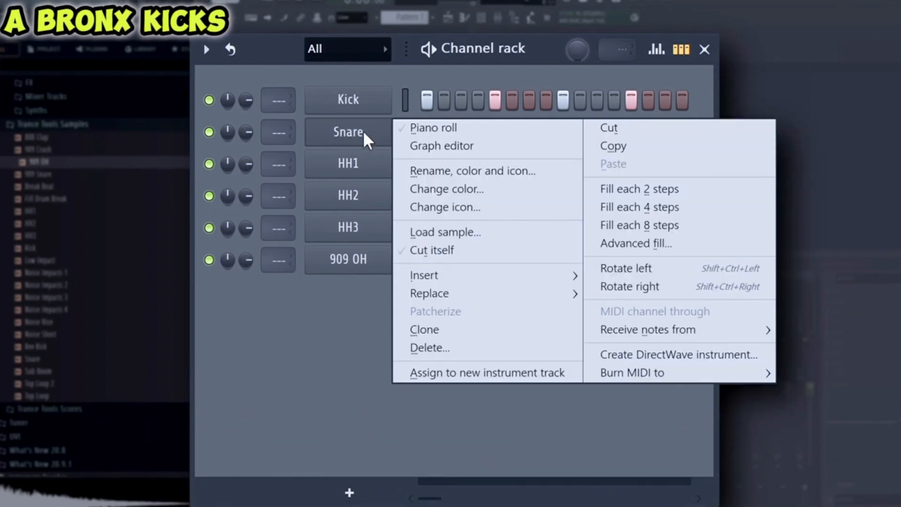
pyautogui.click(650, 274)
# Fill HH1 each 4 steps, rotated 2 steps right, and fill HH2 each 2 steps
pyautogui.rightClick(357, 167)
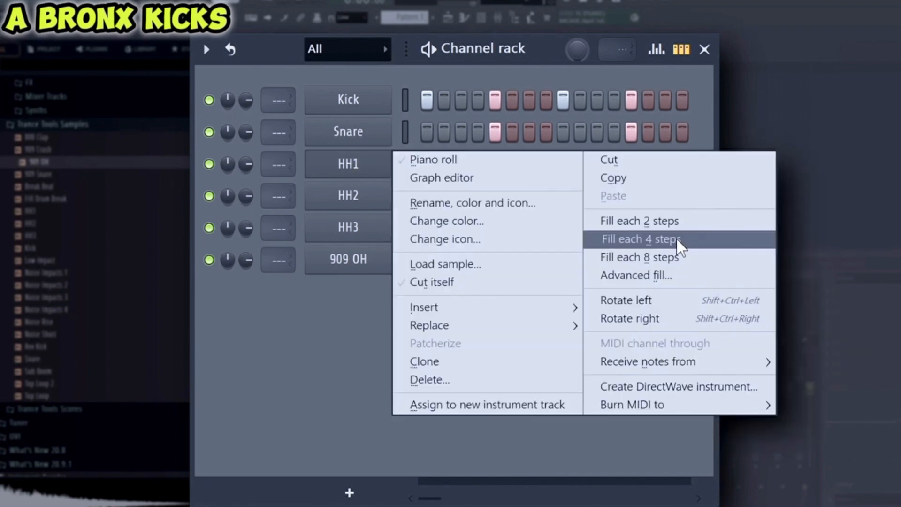
pyautogui.click(676, 237)
pyautogui.rightClick(385, 192)
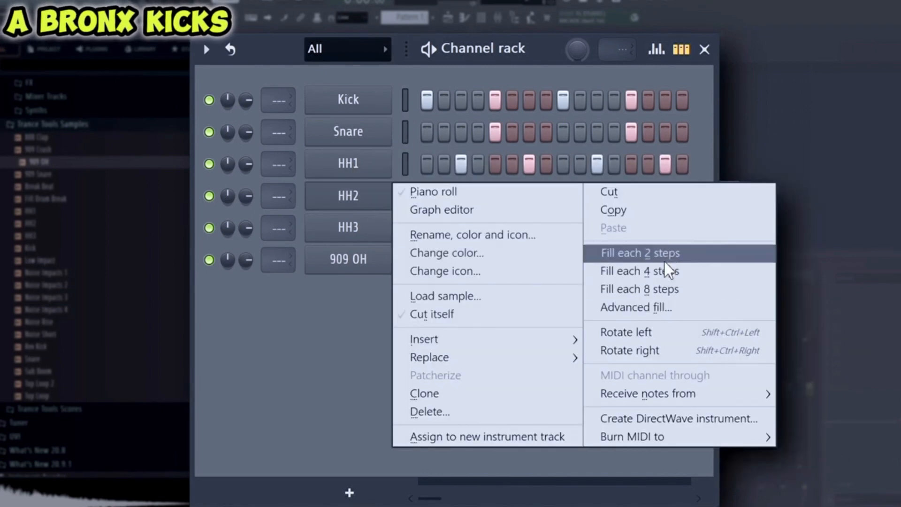
pyautogui.click(638, 249)
# Enable all 16 steps of HH3 and fill 909 OH each 4 steps, rotated 2 steps right
pyautogui.moveTo(427, 228); pyautogui.dragTo(682, 232)
pyautogui.rightClick(339, 254)
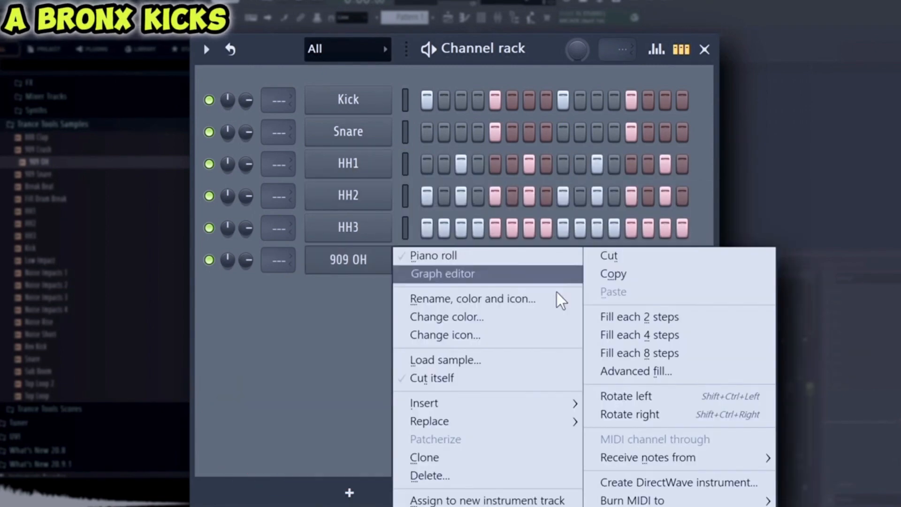
pyautogui.click(636, 331)
pyautogui.hotkey('ctrl', 'shift', 'Right')
pyautogui.hotkey('ctrl', 'shift', 'Right')
# Lower the velocity of every HH3 step except 1, 5, 9 and 13 in the Graph editor, and audition the pattern
pyautogui.click(407, 235)
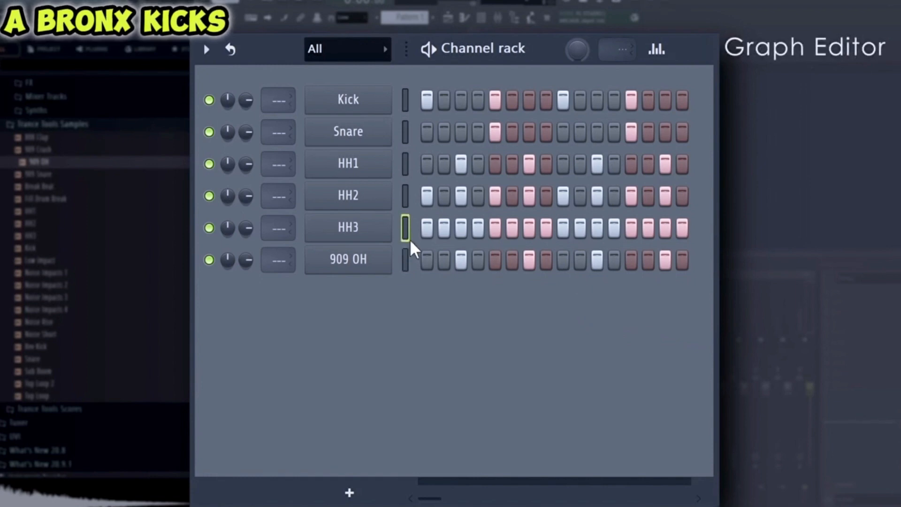
pyautogui.click(657, 50)
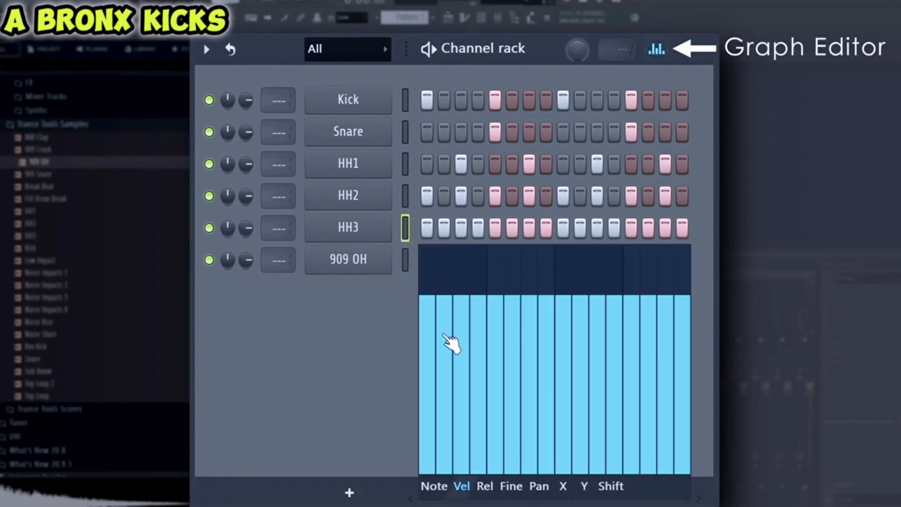
pyautogui.moveTo(444, 361)
pyautogui.mouseDown()
pyautogui.moveTo(457, 362)
pyautogui.moveTo(474, 344)
pyautogui.moveTo(559, 358)
pyautogui.moveTo(607, 327)
pyautogui.moveTo(682, 334)
pyautogui.moveTo(678, 358)
pyautogui.mouseUp()
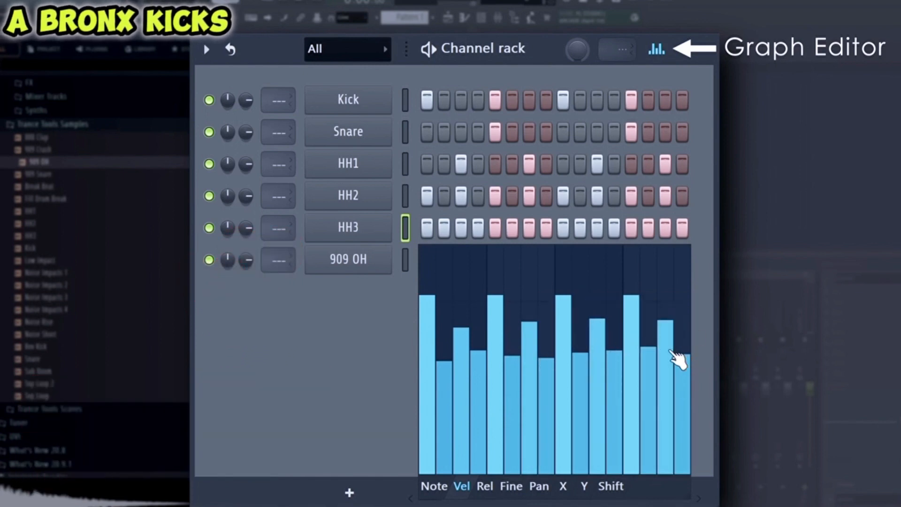
pyautogui.click(660, 45)
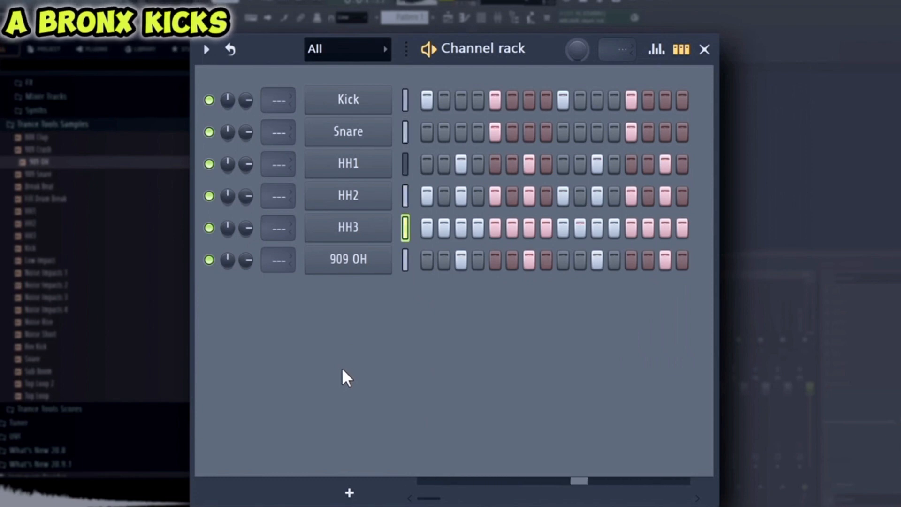
pyautogui.press('space')
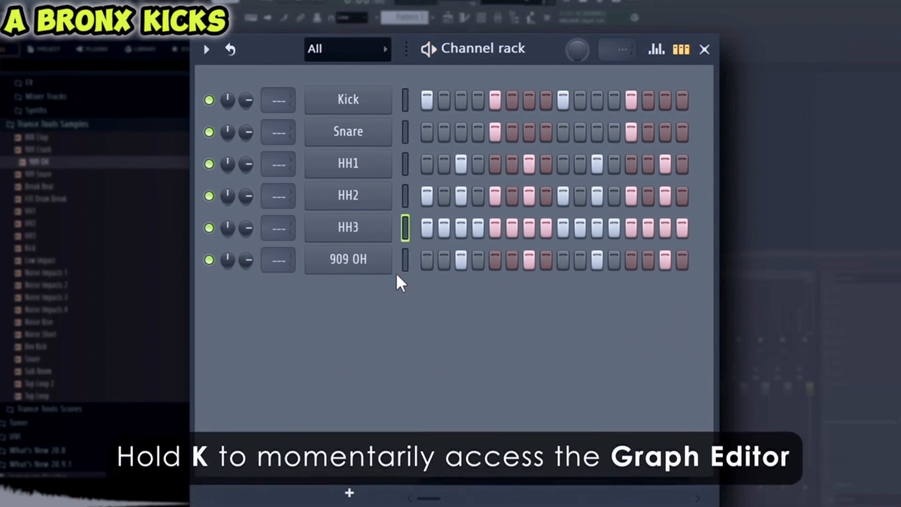
# Adjust the velocities of the 909 OH channel's active steps in the momentary Graph editor
pyautogui.click(404, 269)
pyautogui.press('k')
pyautogui.moveTo(461, 334)
pyautogui.mouseDown()
pyautogui.moveTo(465, 389)
pyautogui.moveTo(673, 383)
pyautogui.moveTo(666, 386)
pyautogui.mouseUp()
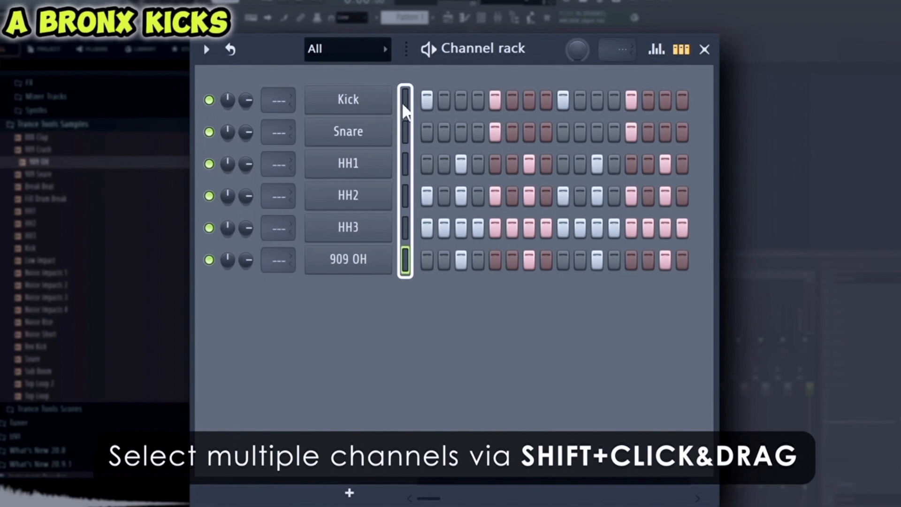
# Color all six drum channels Dark Slate Blue (#595BB5), using it as both first and last gradient color
pyautogui.moveTo(404, 106); pyautogui.dragTo(424, 281)
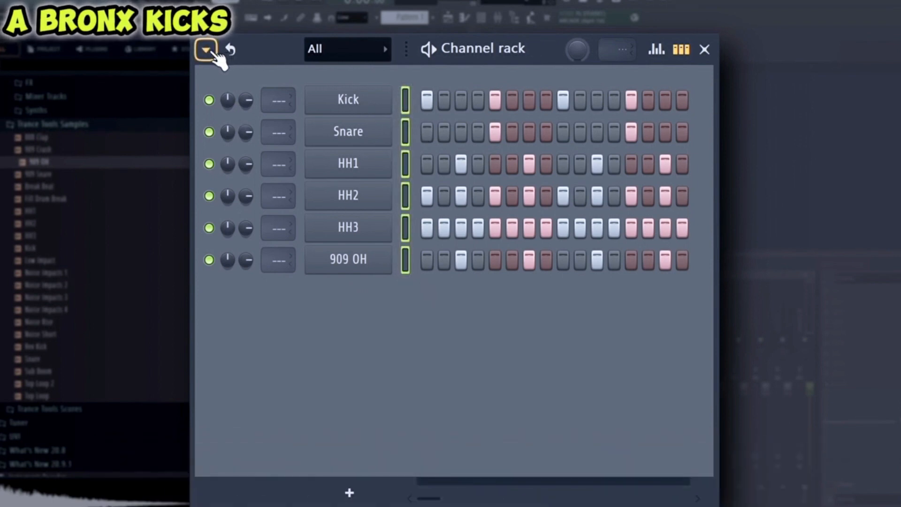
pyautogui.click(207, 49)
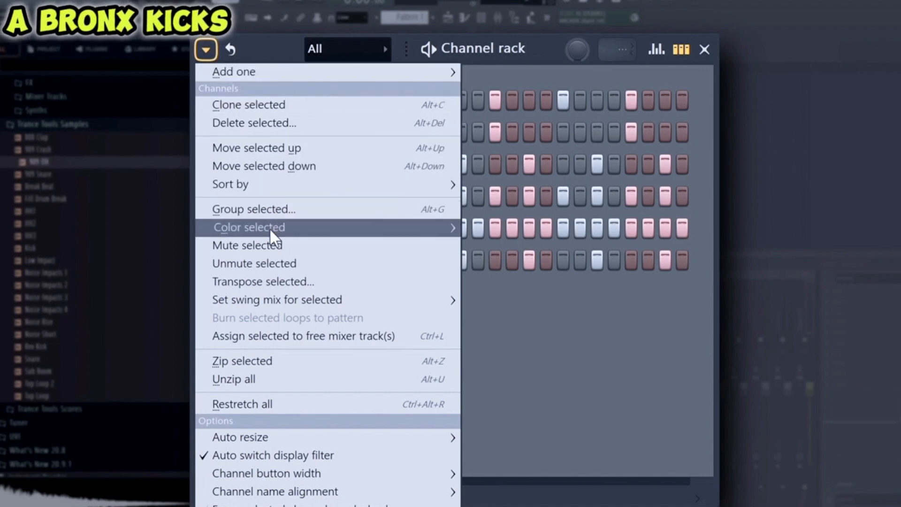
pyautogui.moveTo(269, 228)
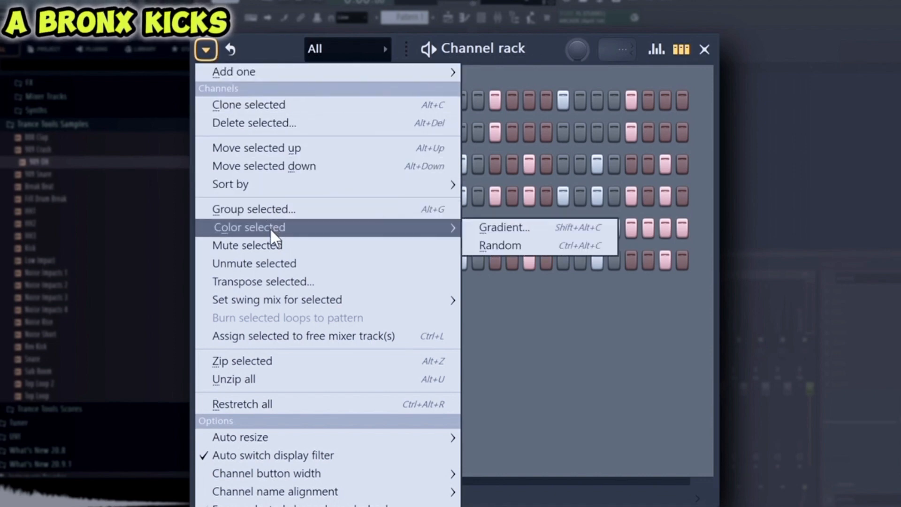
pyautogui.click(515, 234)
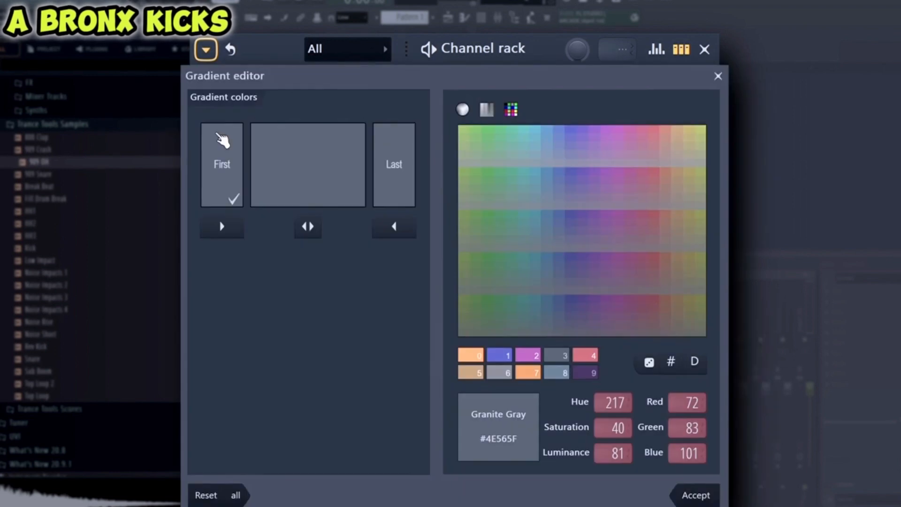
pyautogui.click(577, 137)
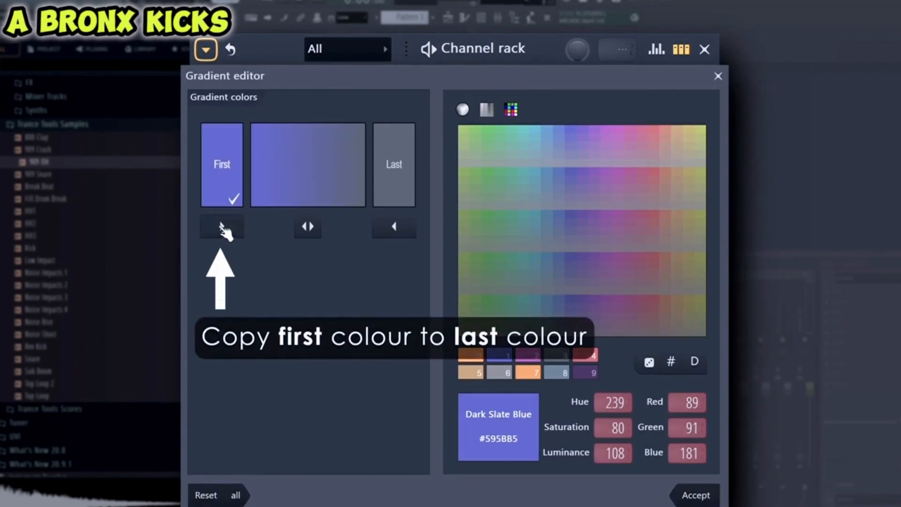
pyautogui.click(223, 228)
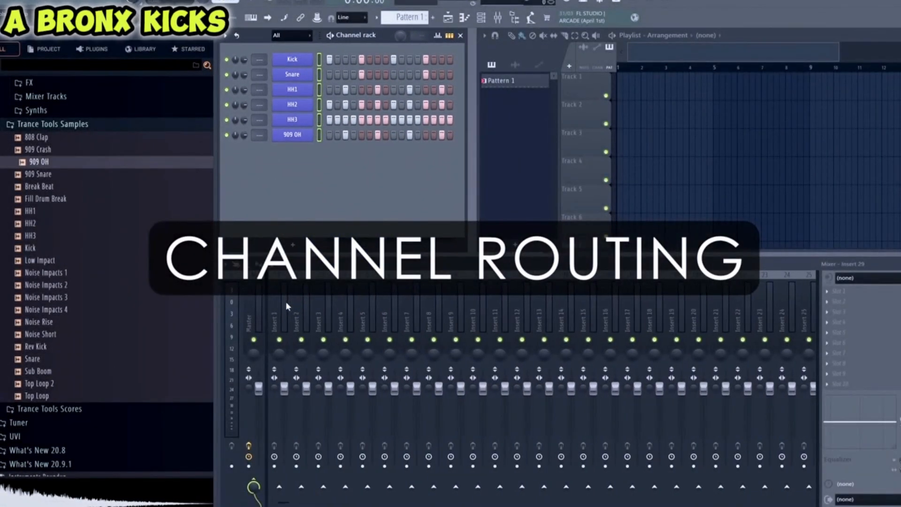
# Route the six selected channels sequentially to mixer tracks starting from Insert 1, and select the Snare mixer track
pyautogui.click(285, 302)
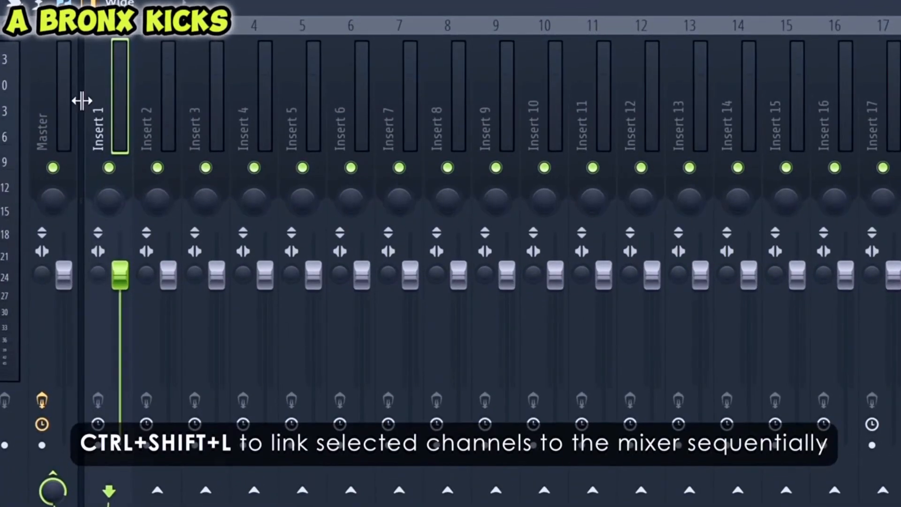
pyautogui.rightClick(128, 111)
pyautogui.moveTo(260, 223)
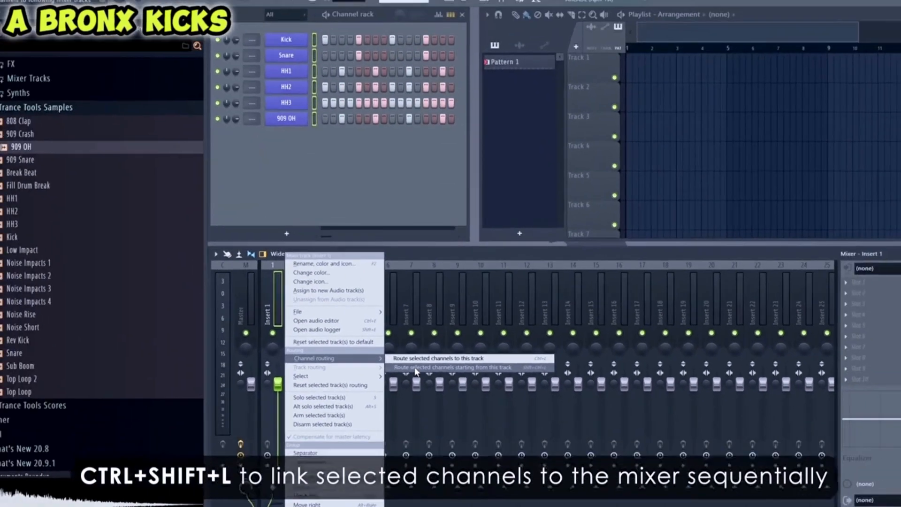
pyautogui.click(404, 238)
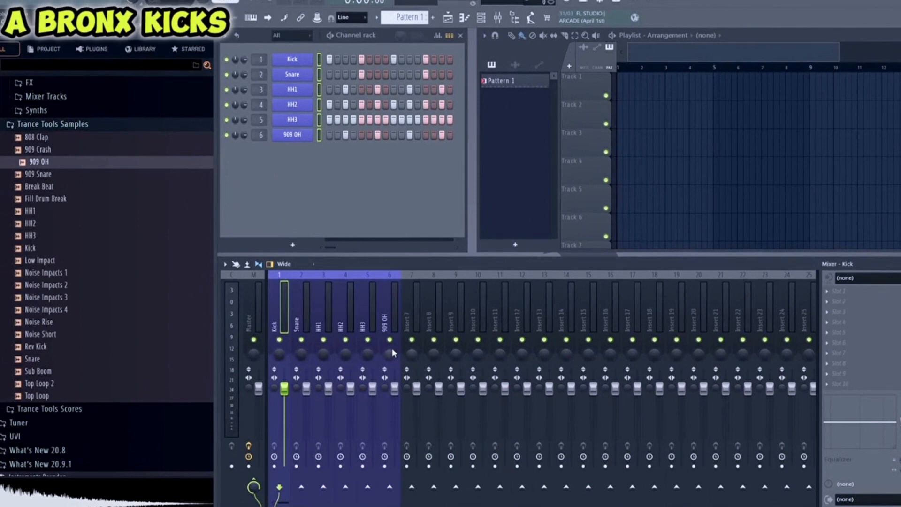
pyautogui.click(312, 294)
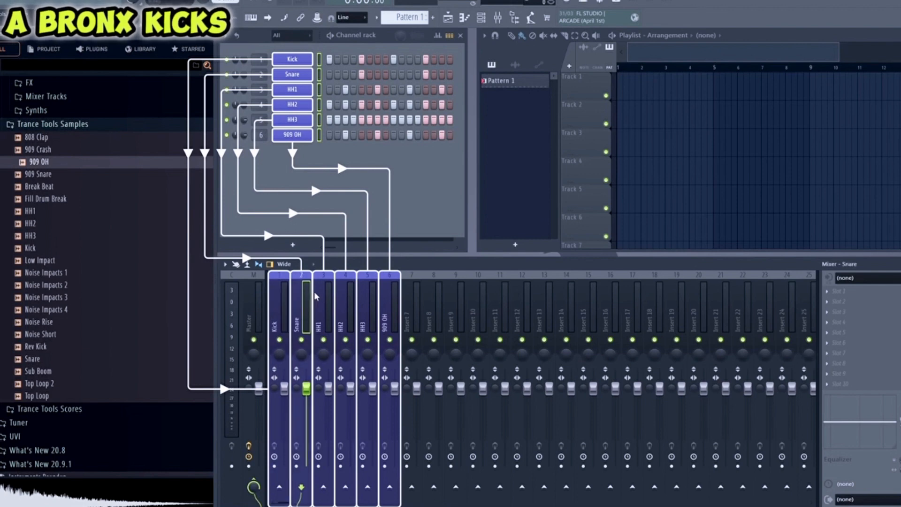
# Paint four Pattern 1 clips across bars 1 to 4 of Track 1 in the Playlist, and play them in Song mode
pyautogui.press('space')
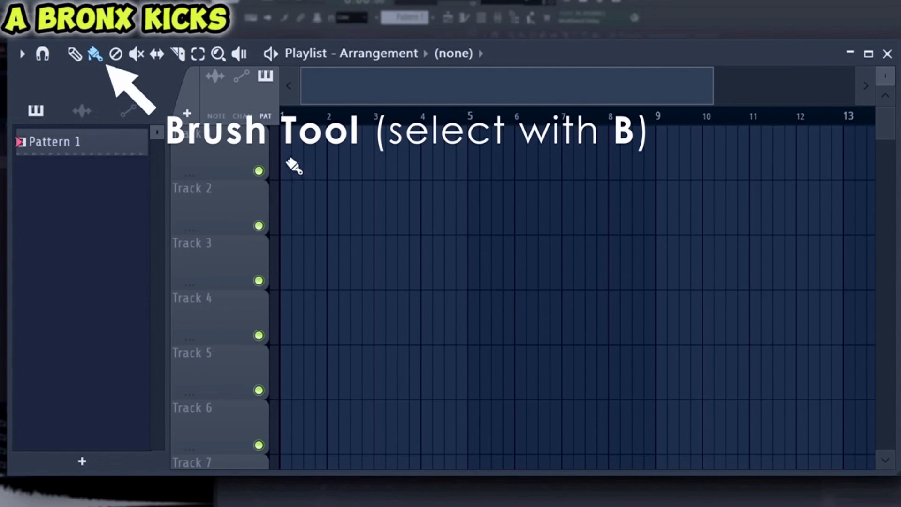
pyautogui.moveTo(294, 165)
pyautogui.mouseDown()
pyautogui.moveTo(440, 183)
pyautogui.moveTo(435, 179)
pyautogui.mouseUp()
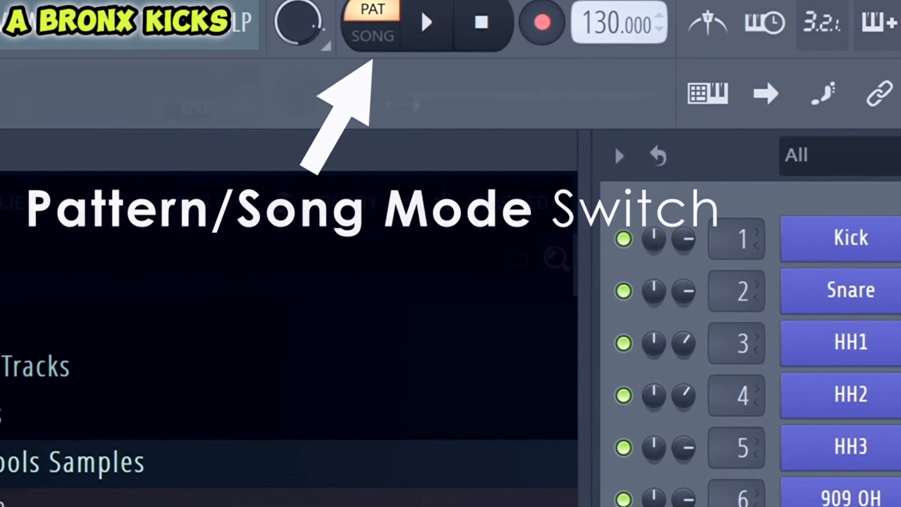
pyautogui.click(380, 47)
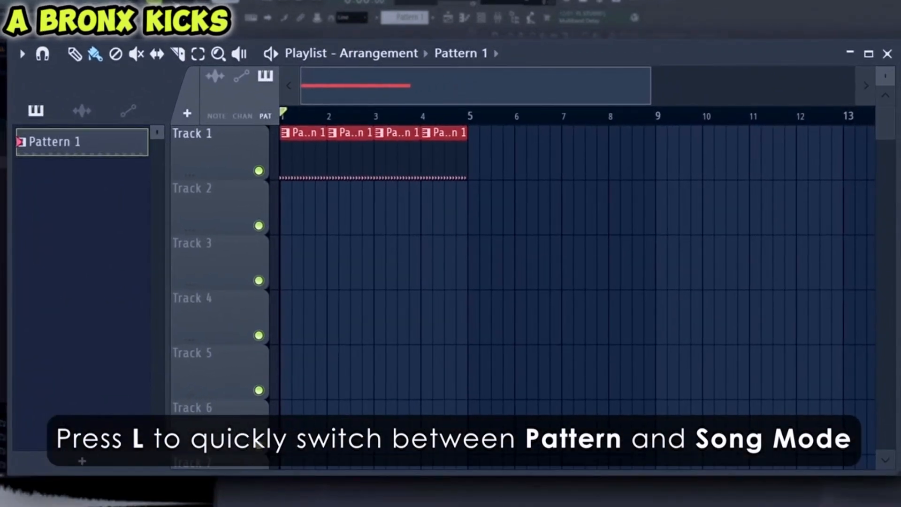
pyautogui.press('space')
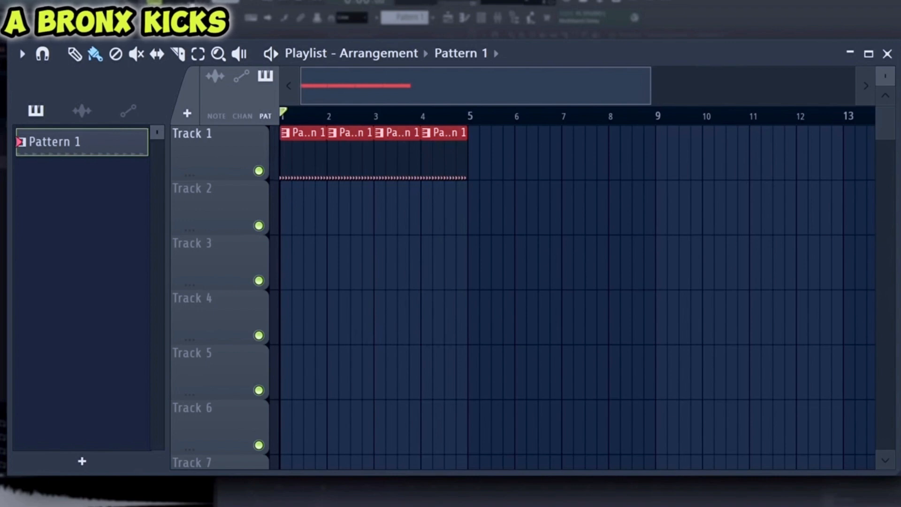
# Make the second and fourth pattern clips on Track 1 unique so they can be edited independently
pyautogui.rightClick(336, 133)
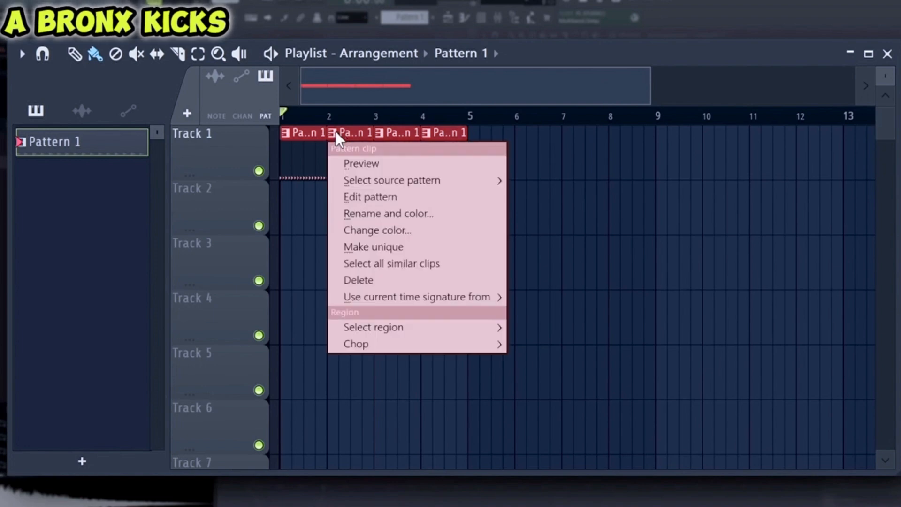
pyautogui.click(388, 246)
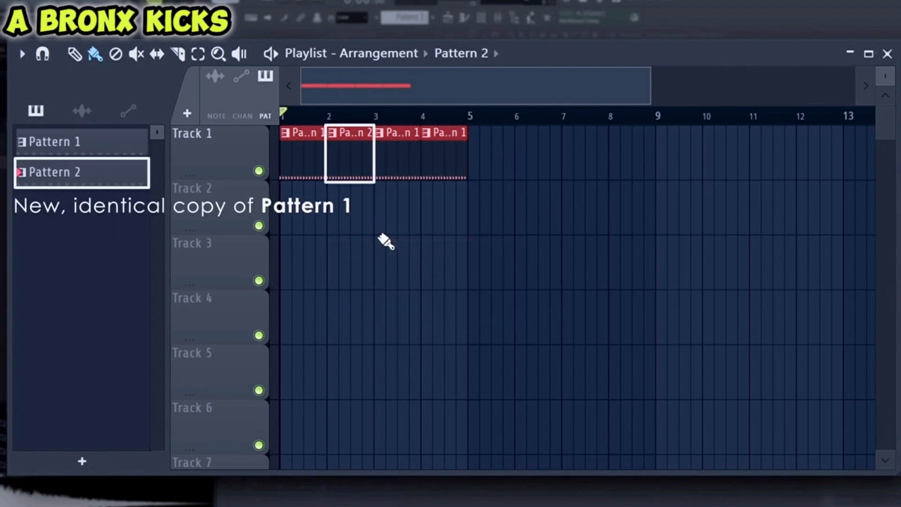
pyautogui.rightClick(420, 146)
pyautogui.click(469, 248)
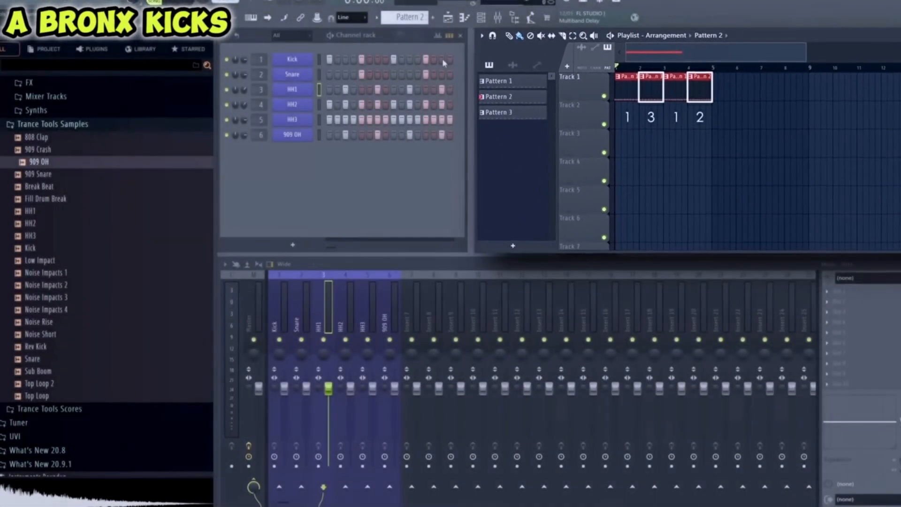
# Add Kick hits on steps 12 and 15 of Pattern 2, and show the Kick velocities in the Graph editor
pyautogui.click(442, 60)
pyautogui.click(417, 59)
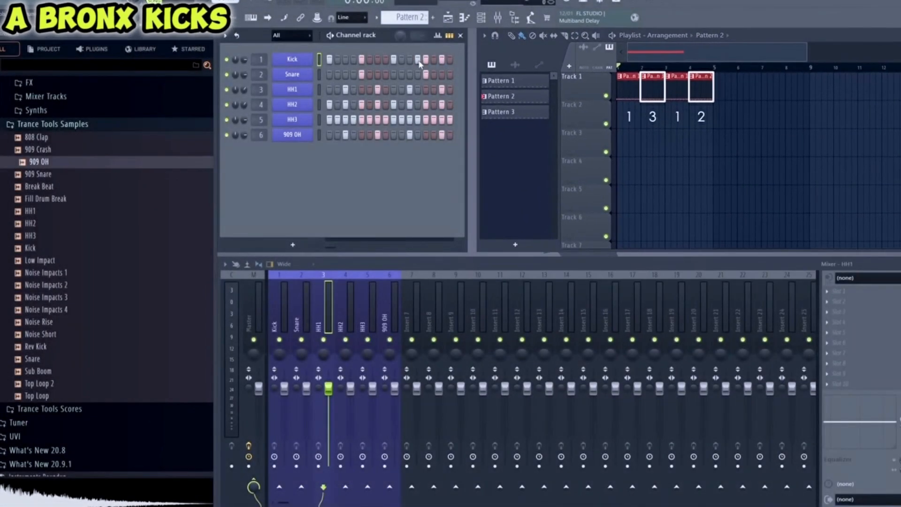
pyautogui.press('g')
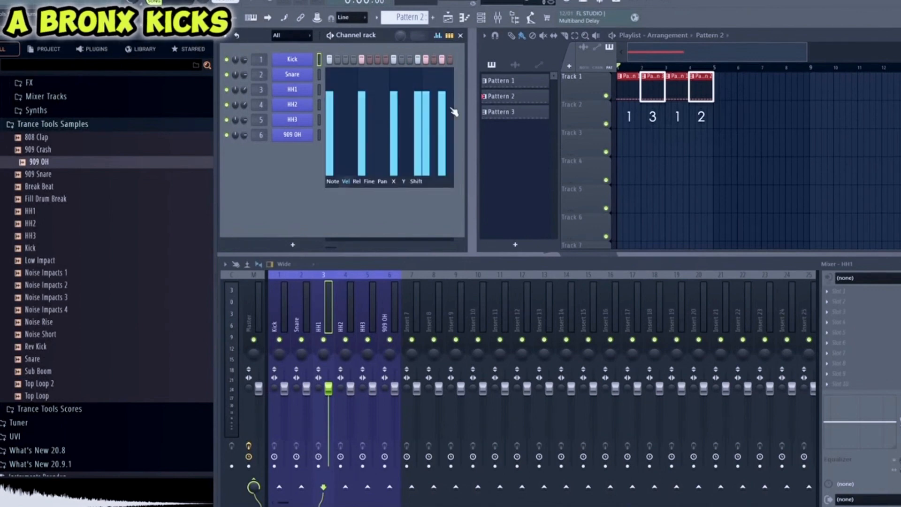
# Select the Pattern 3 clip at bar 2, audition the four-bar arrangement, and merge the Track 1 clips into one pattern clip
pyautogui.click(656, 88)
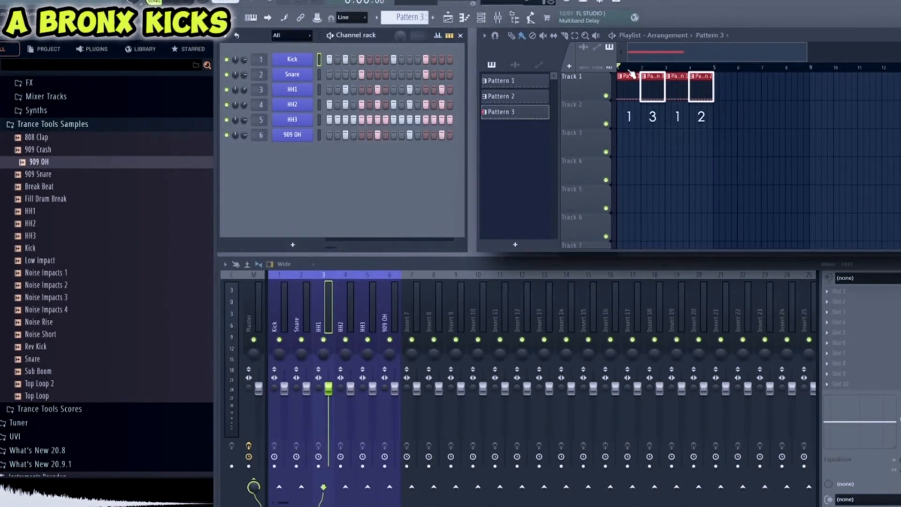
pyautogui.press('space')
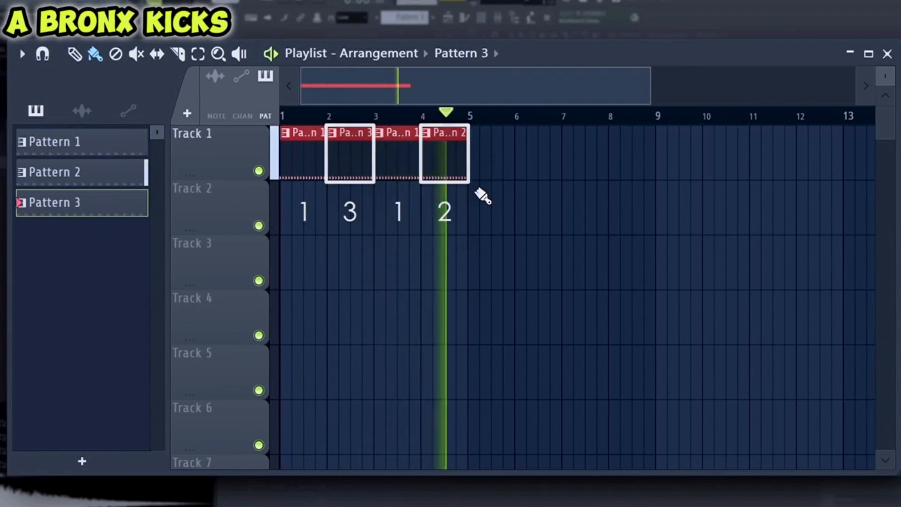
pyautogui.press('space')
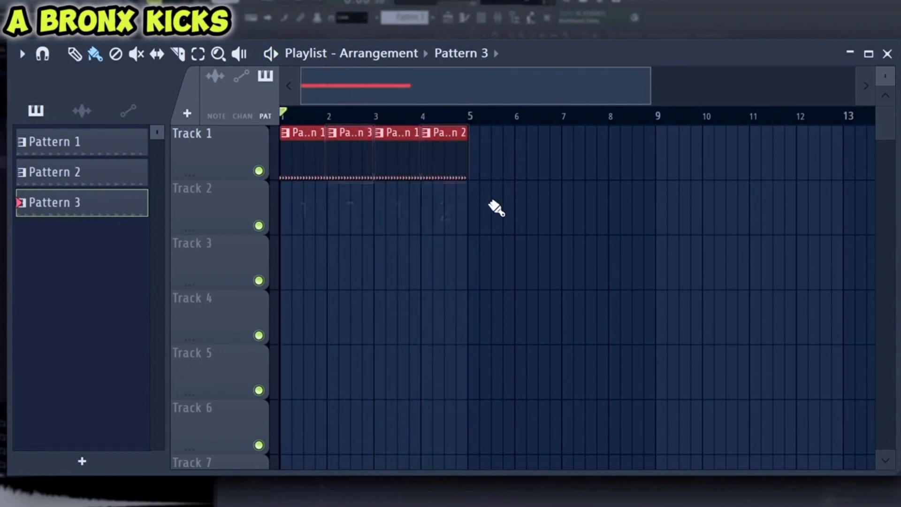
pyautogui.click(22, 54)
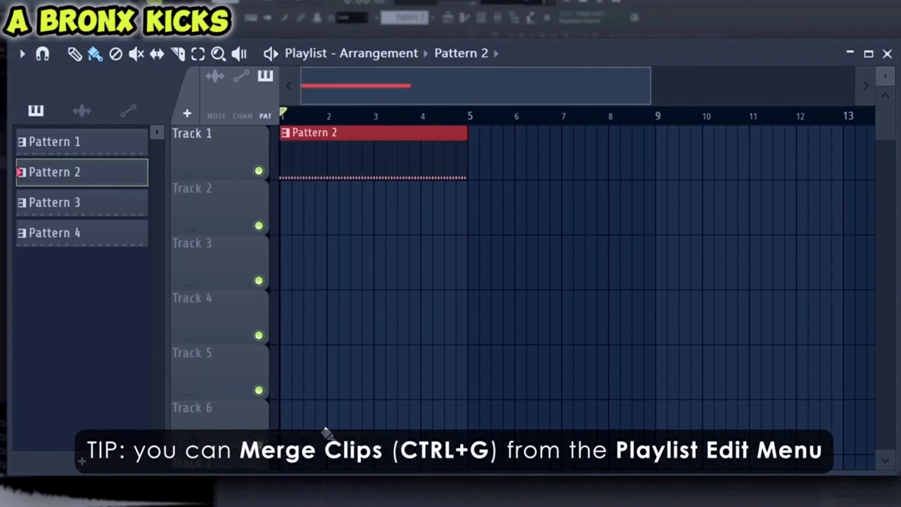
# Rename Playlist Track 1 as Drums, color it blue, and apply the track's name and color to its pattern clip
pyautogui.rightClick(227, 151)
pyautogui.click(282, 134)
pyautogui.click(281, 140)
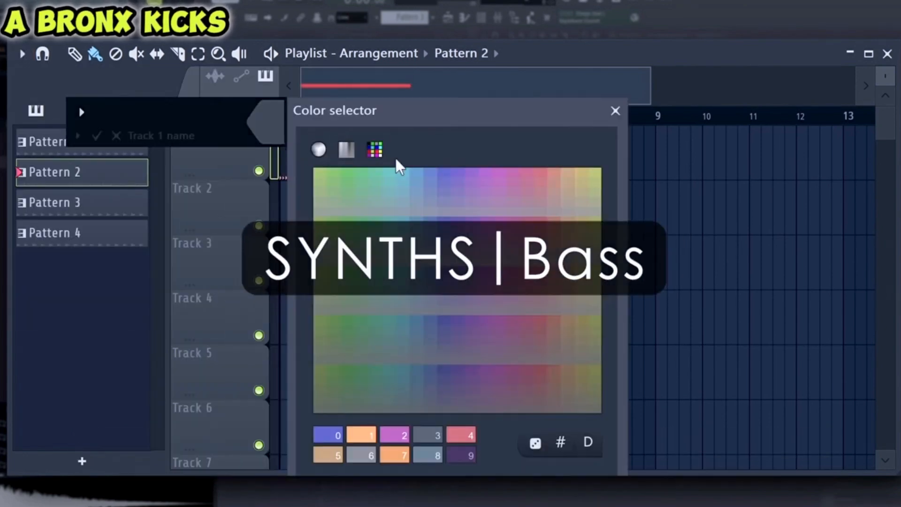
pyautogui.click(446, 183)
pyautogui.write('Drums')
pyautogui.press('Return')
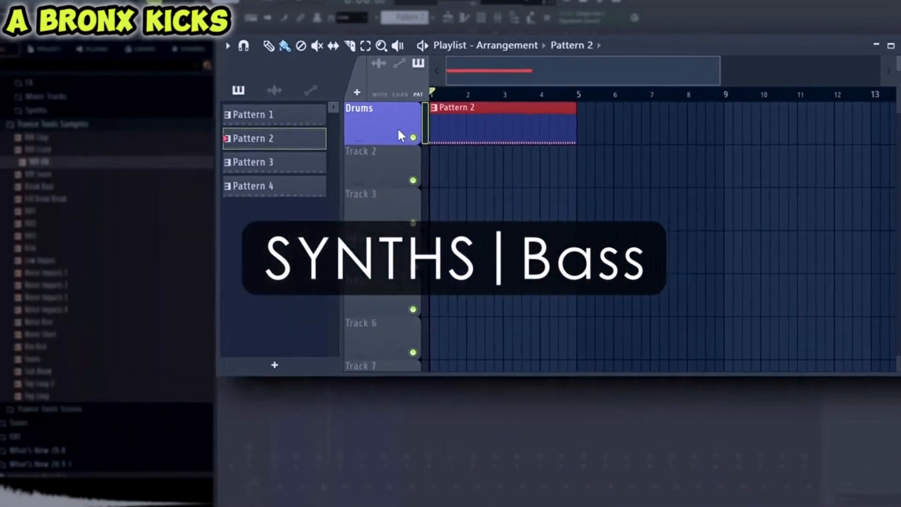
pyautogui.rightClick(221, 151)
pyautogui.click(269, 197)
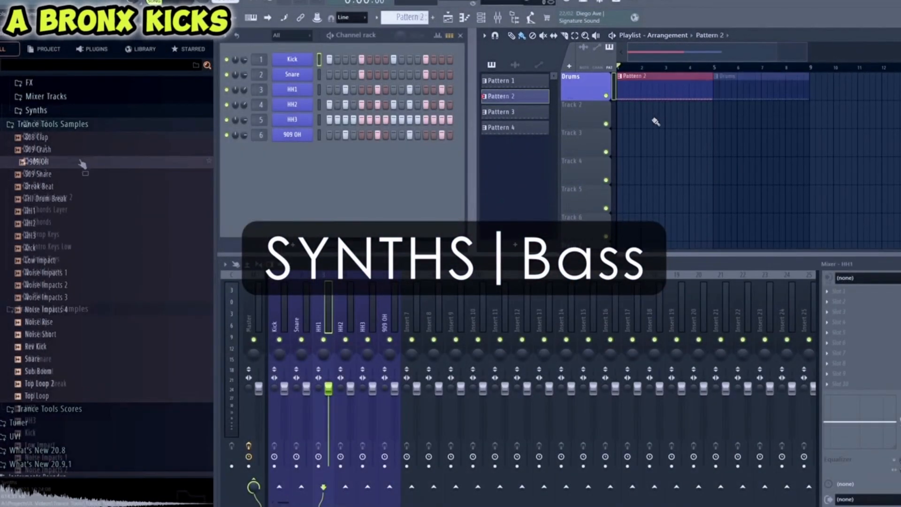
# Load the Bass preset from the Synths folder onto Playlist Track 2, and close its plugin window
pyautogui.click(36, 110)
pyautogui.moveTo(42, 186); pyautogui.dragTo(587, 121)
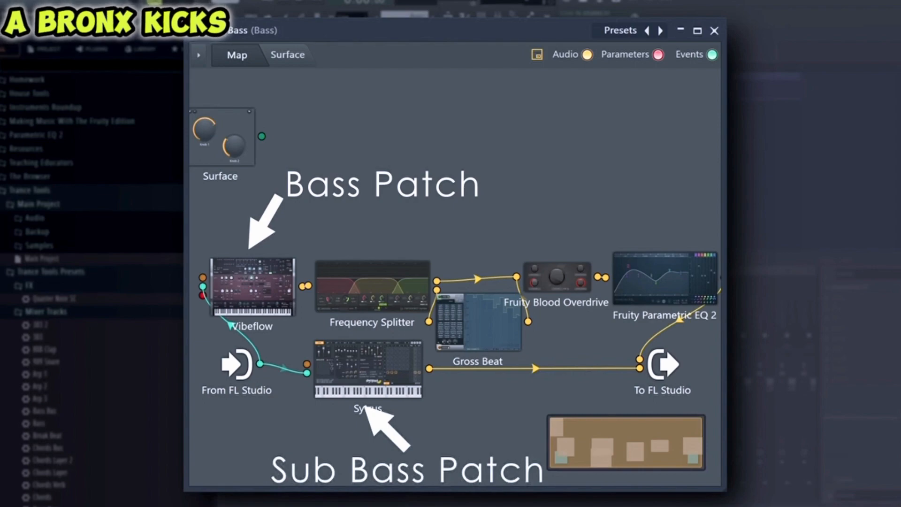
pyautogui.click(714, 30)
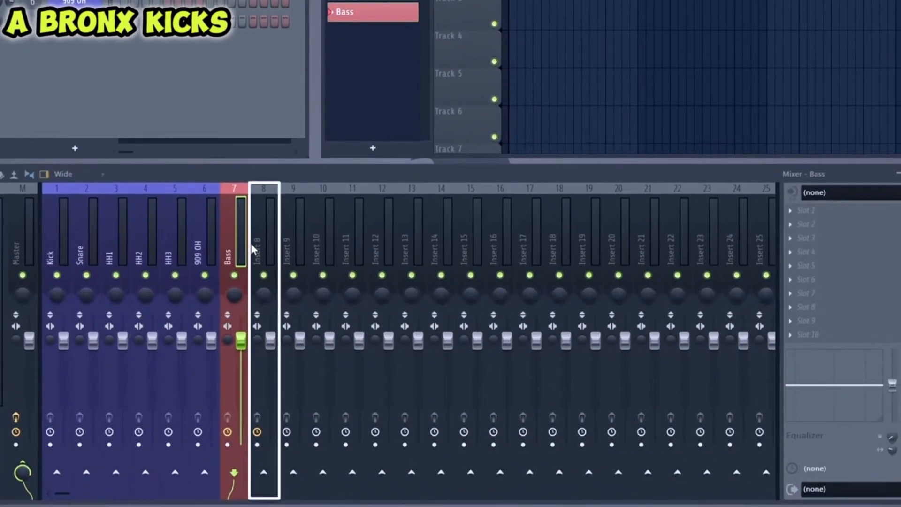
# Give mixer Insert 8 the same red color as the Bass track, and rename it Sub Bass
pyautogui.keyDown('ctrl'); pyautogui.keyDown('shift'); pyautogui.click(433, 316); pyautogui.keyUp('shift'); pyautogui.keyUp('ctrl')
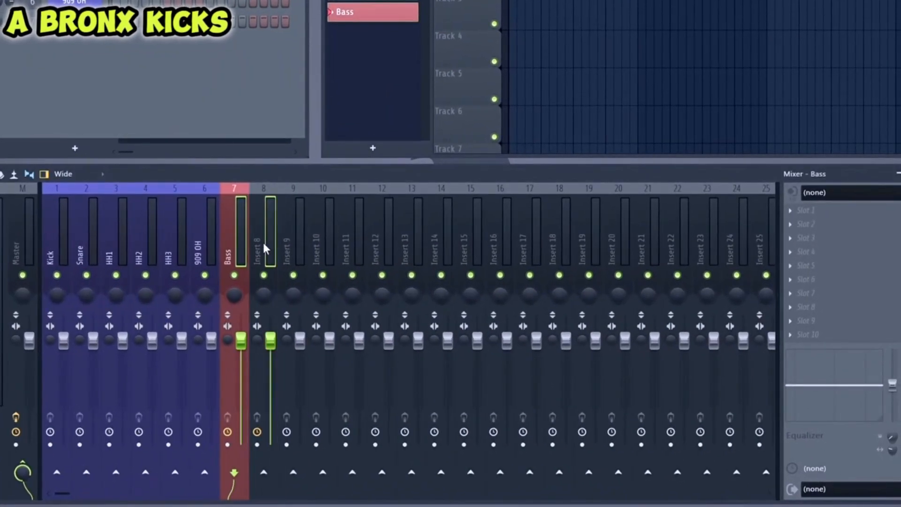
pyautogui.press('F2')
pyautogui.press('Return')
pyautogui.click(263, 243)
pyautogui.press('F2')
pyautogui.write('S')
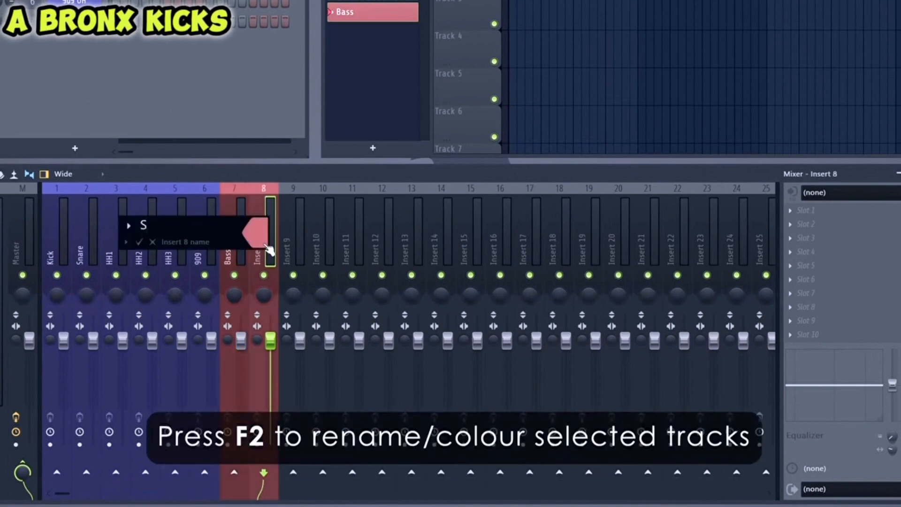
pyautogui.write('ub Bass')
pyautogui.press('Return')
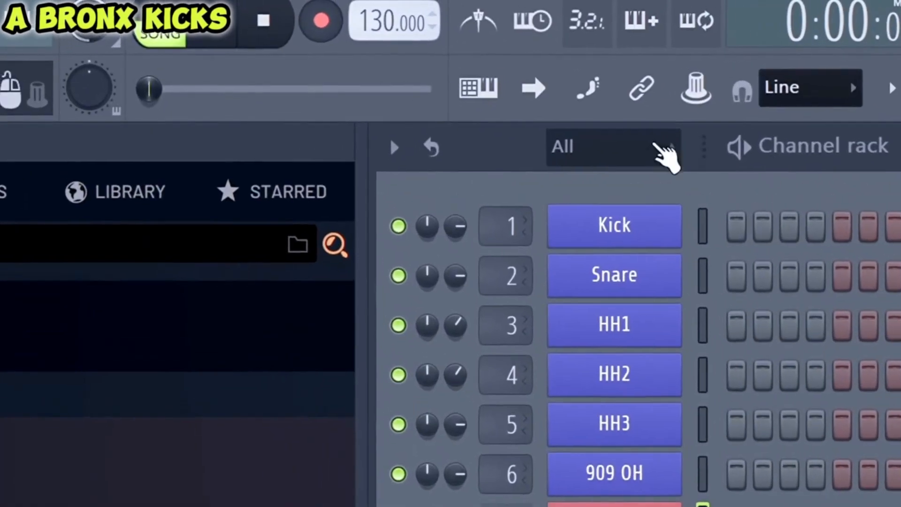
# Prepare for recording at 116 BPM, with note start and end times quantized and the global snap set to 1/2 beat
pyautogui.moveTo(384, 24); pyautogui.dragTo(384, 57)
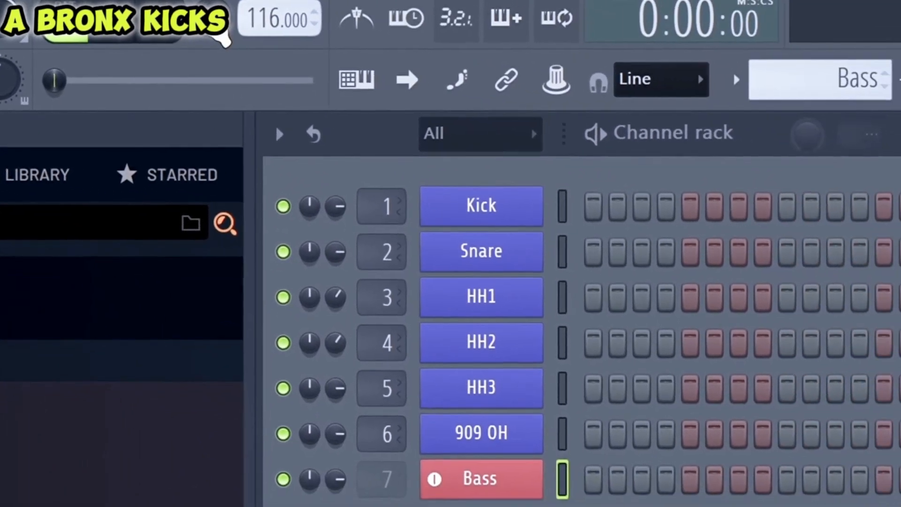
pyautogui.rightClick(324, 32)
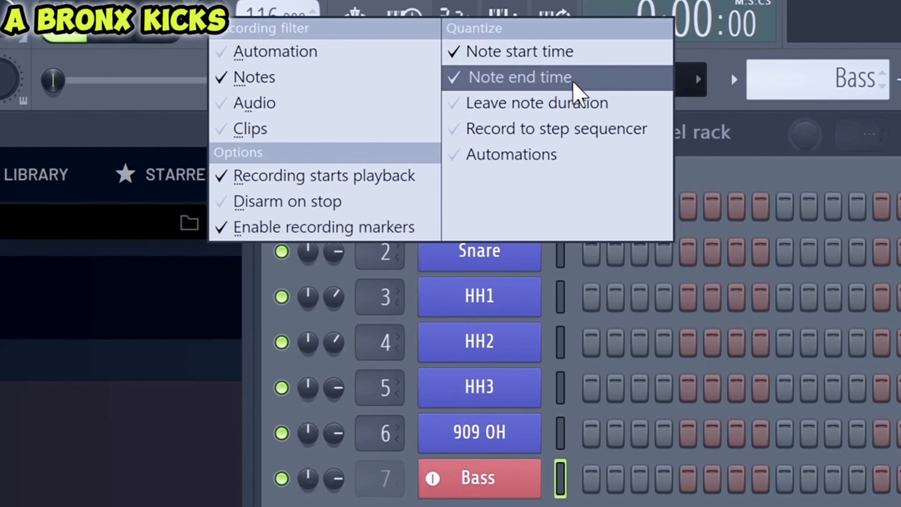
pyautogui.click(661, 80)
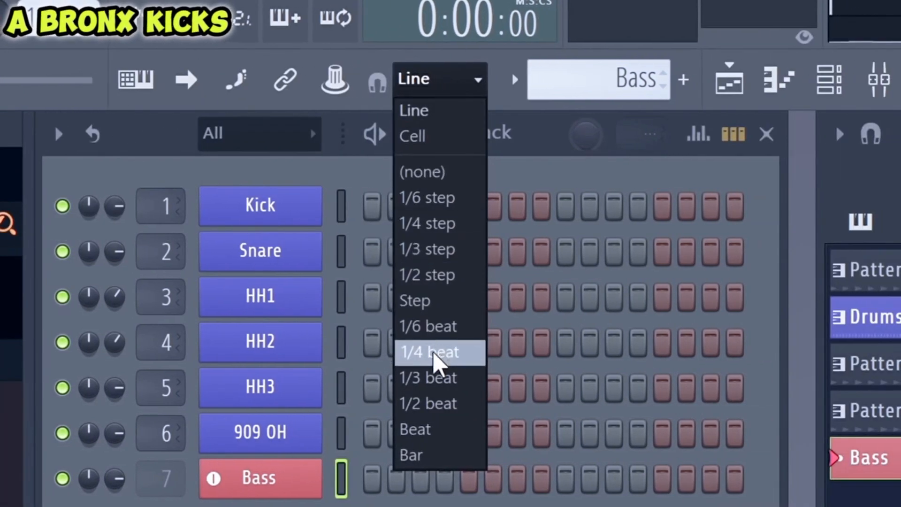
pyautogui.click(437, 405)
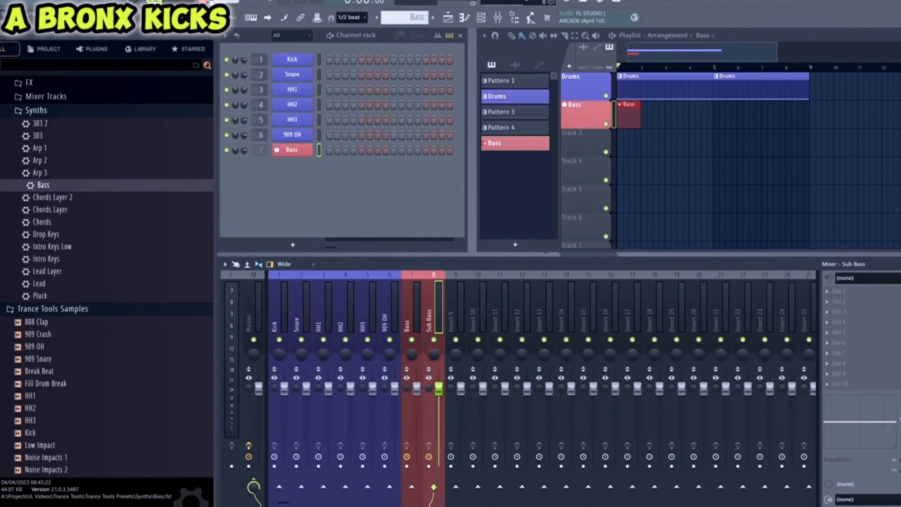
# Arm recording with the note filter on, and record a bass line into the Bass pattern over the drums
pyautogui.click(209, 2)
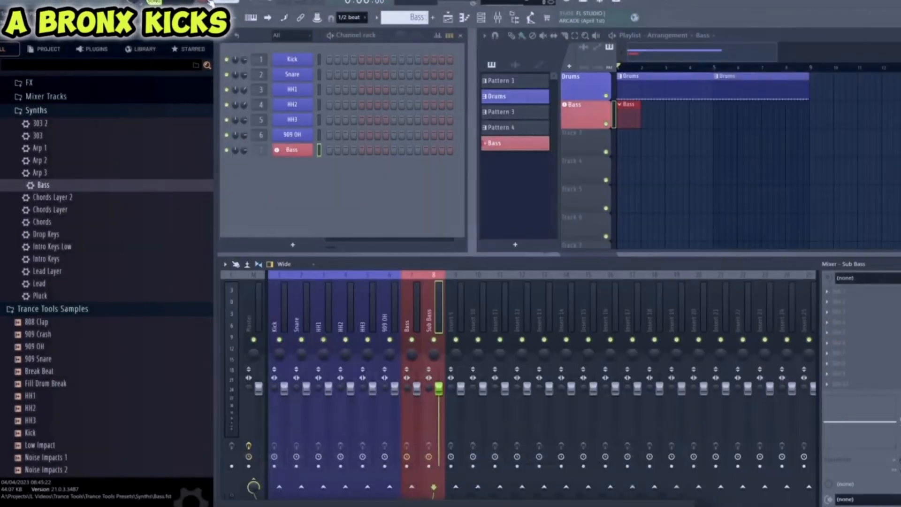
pyautogui.rightClick(210, 3)
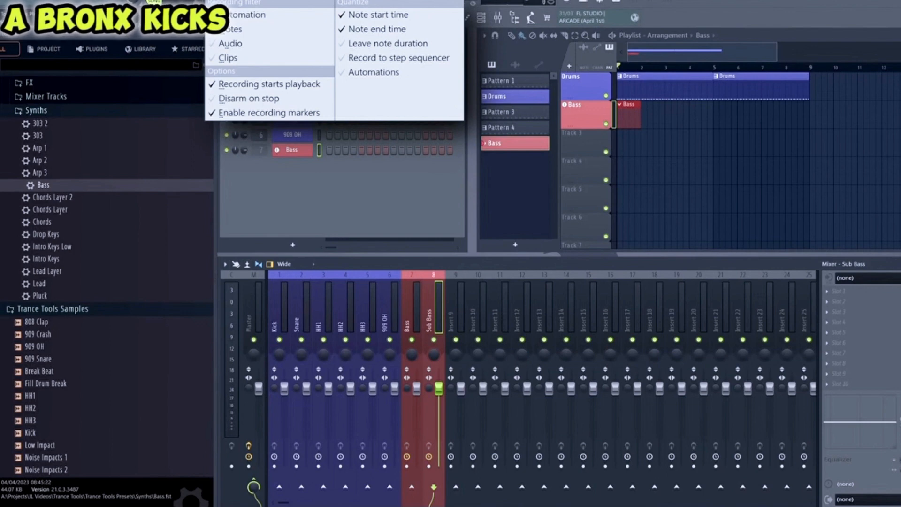
pyautogui.click(211, 3)
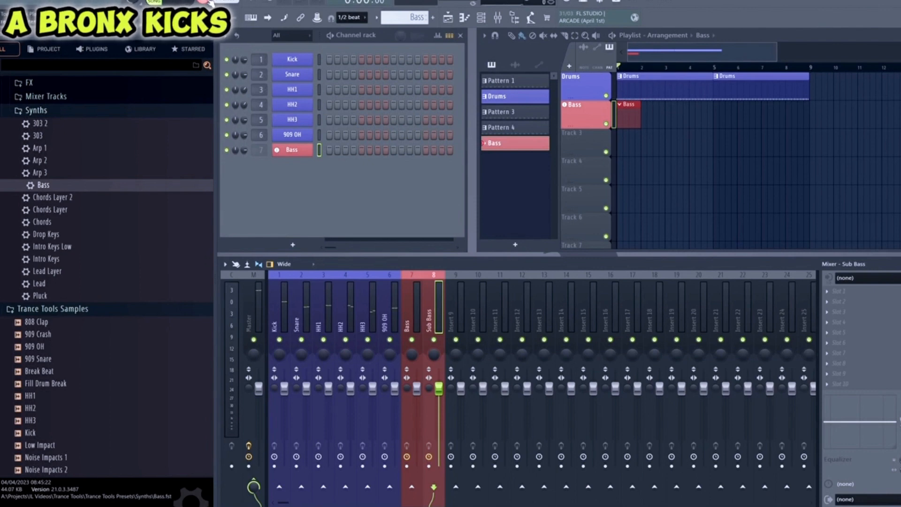
pyautogui.press('space')
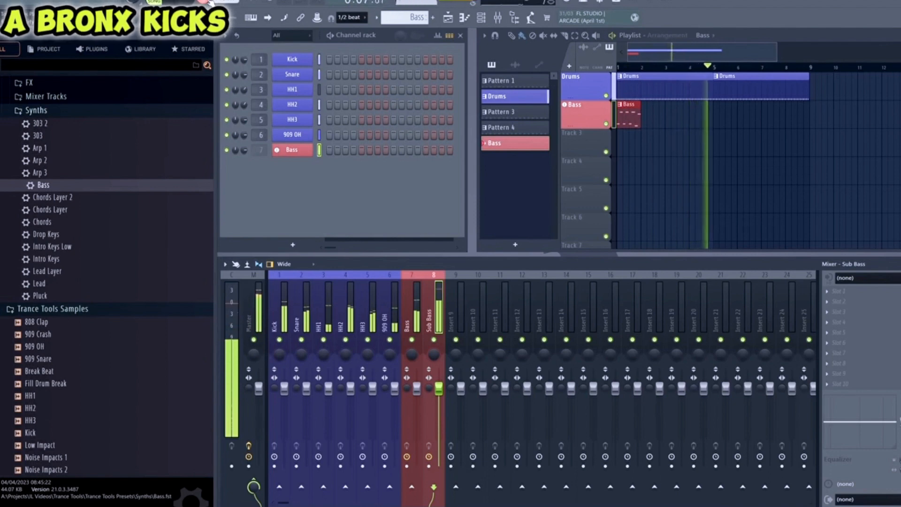
pyautogui.press('space')
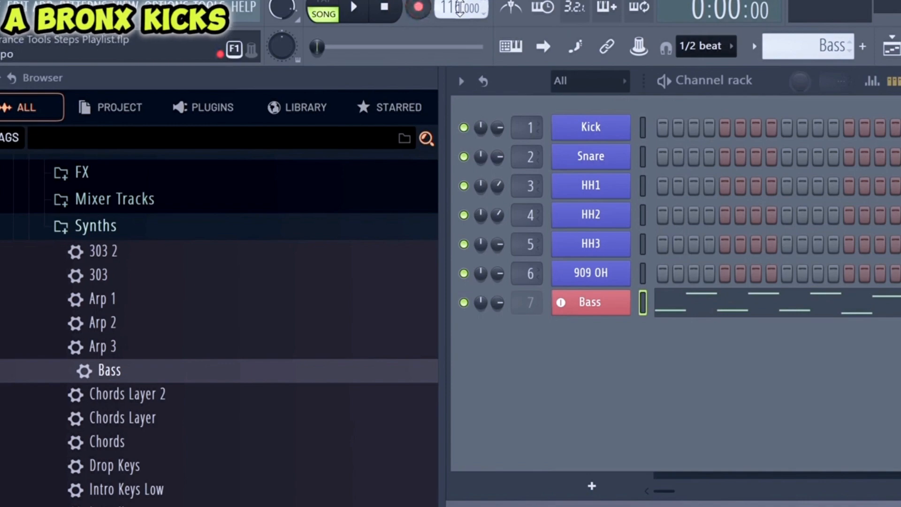
# Choose a faster preset tempo for the project, and play the drums together with the recorded bass line
pyautogui.rightClick(460, 9)
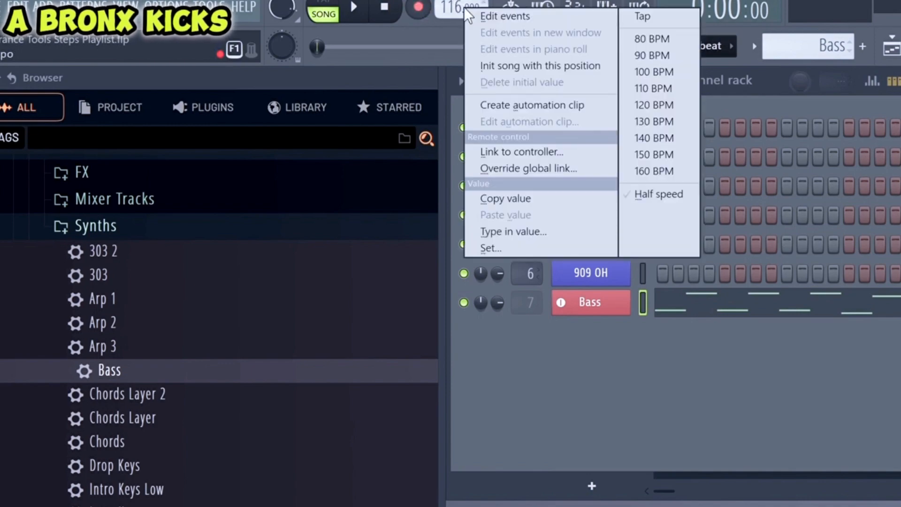
pyautogui.click(684, 159)
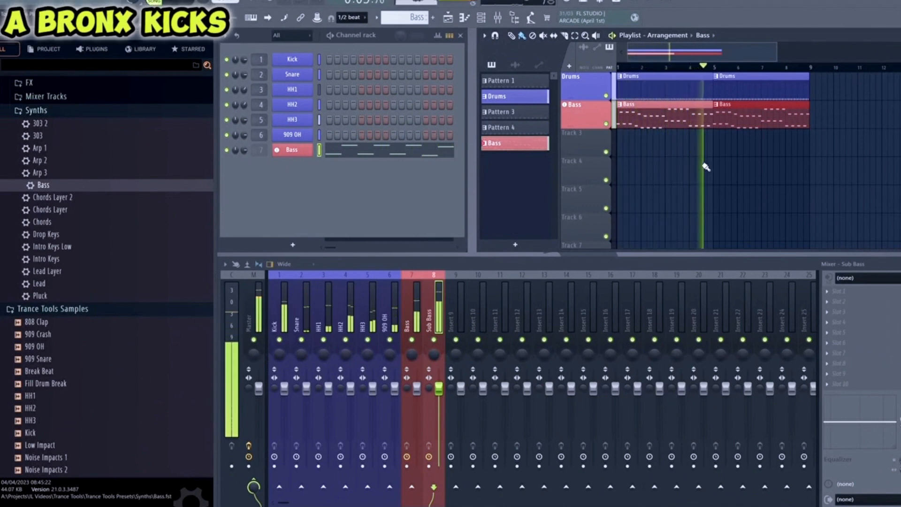
pyautogui.press('space')
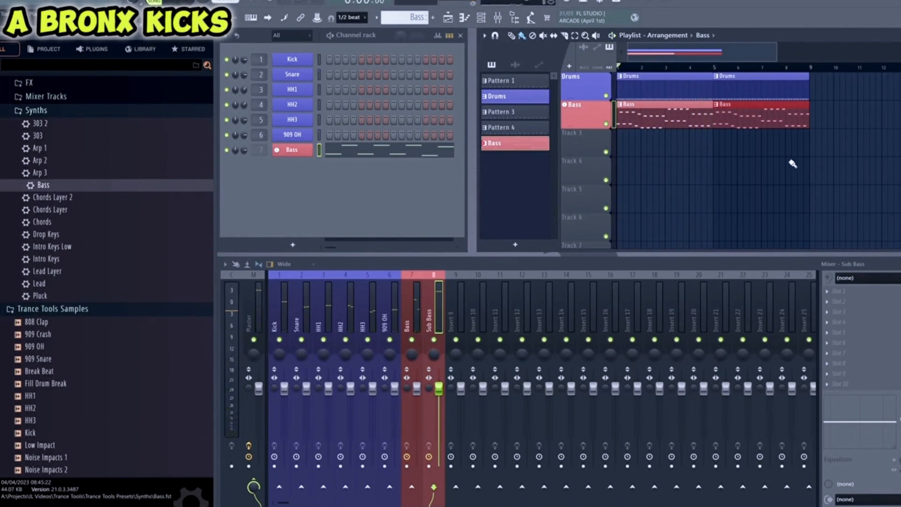
# Load the Quarter Note SC effect preset from the FX folder onto the Bass and Sub Bass mixer tracks
pyautogui.click(130, 83)
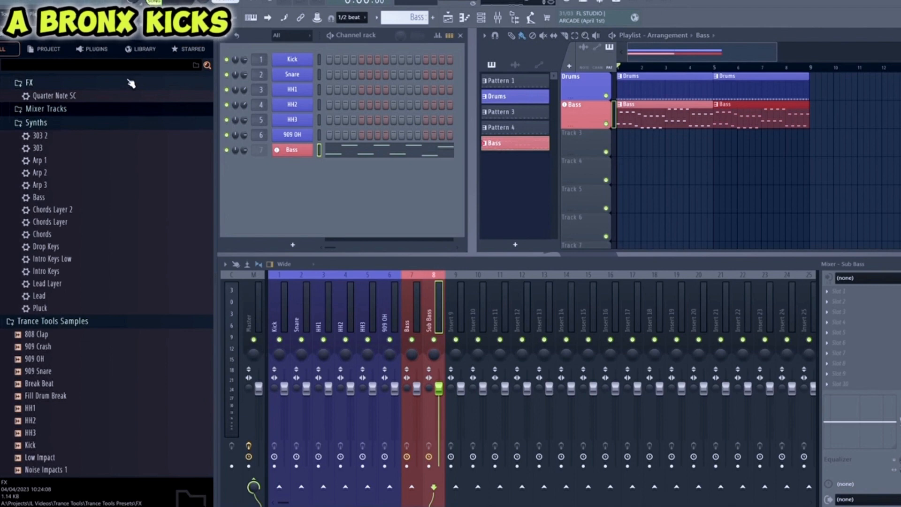
pyautogui.moveTo(74, 100); pyautogui.dragTo(435, 311)
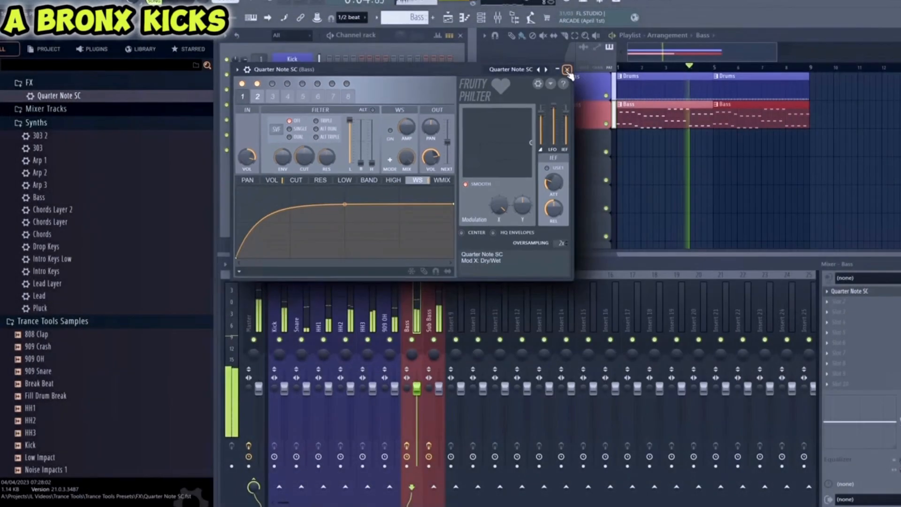
# Add the Chords synth preset to the Playlist as a new instrument track below Bass, and close the Chords piano roll
pyautogui.click(816, 39)
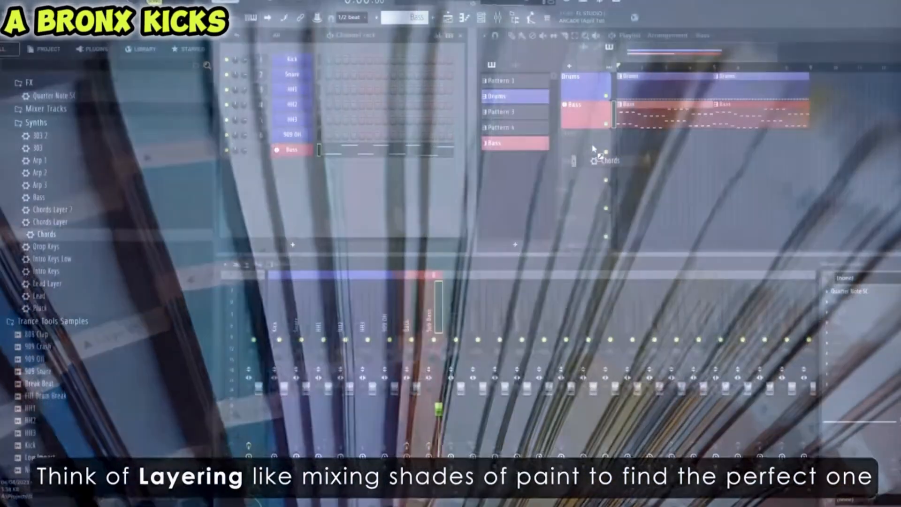
pyautogui.moveTo(594, 148); pyautogui.dragTo(592, 144)
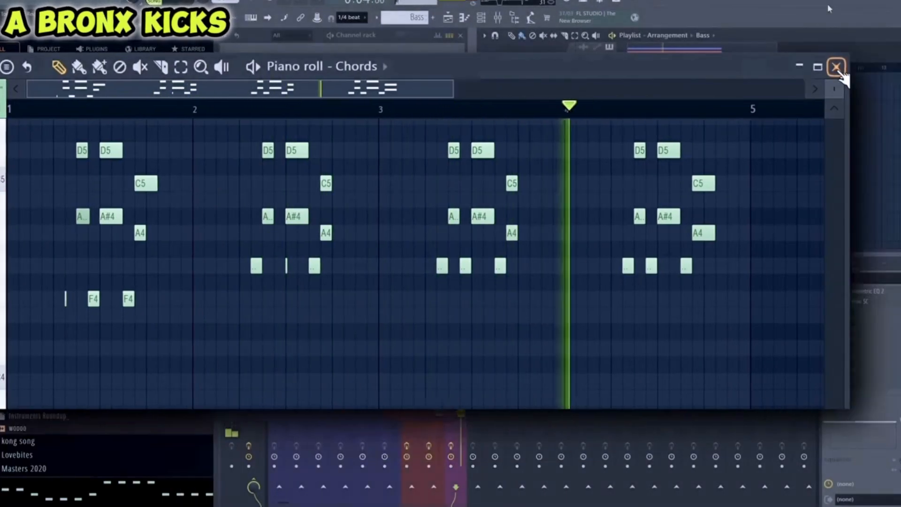
pyautogui.click(835, 66)
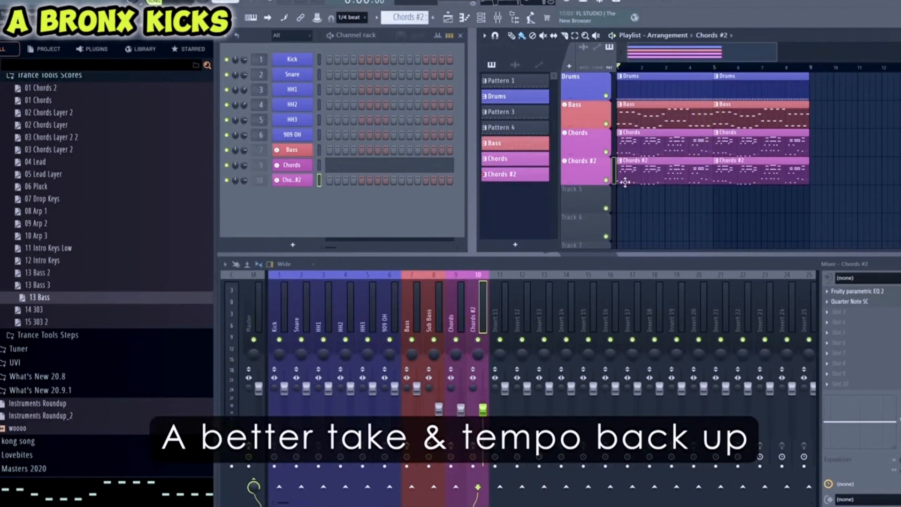
# Select all notes of the Chords #2 clip, and load the Chords Layer synth preset onto the Chords #2 channel
pyautogui.doubleClick(626, 182)
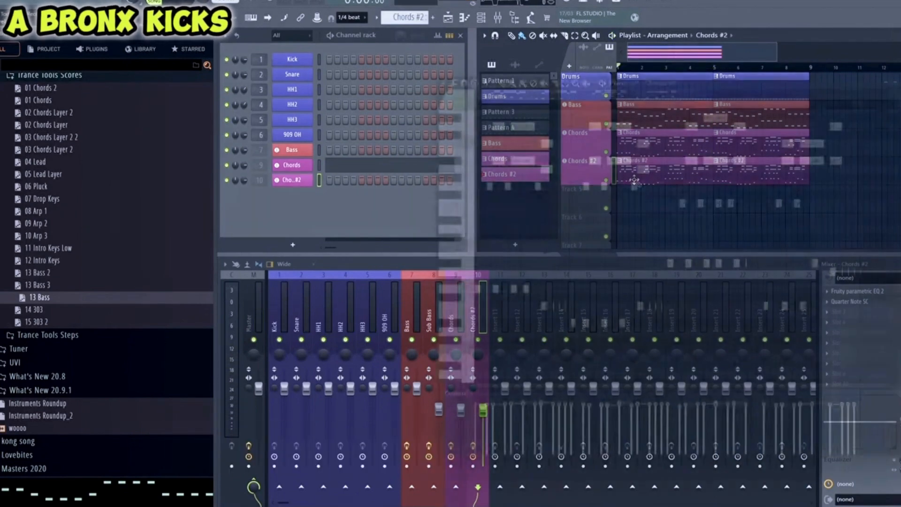
pyautogui.hotkey('ctrl', 'a')
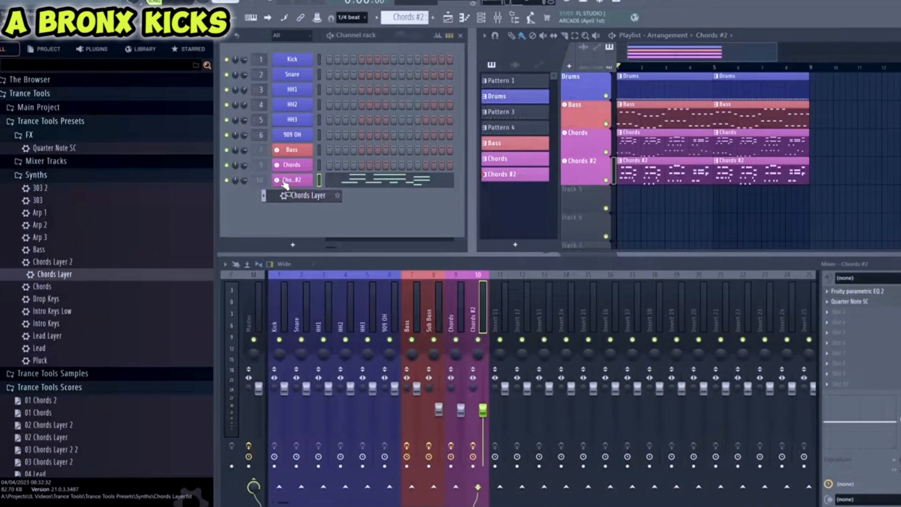
pyautogui.moveTo(273, 190); pyautogui.dragTo(355, 212)
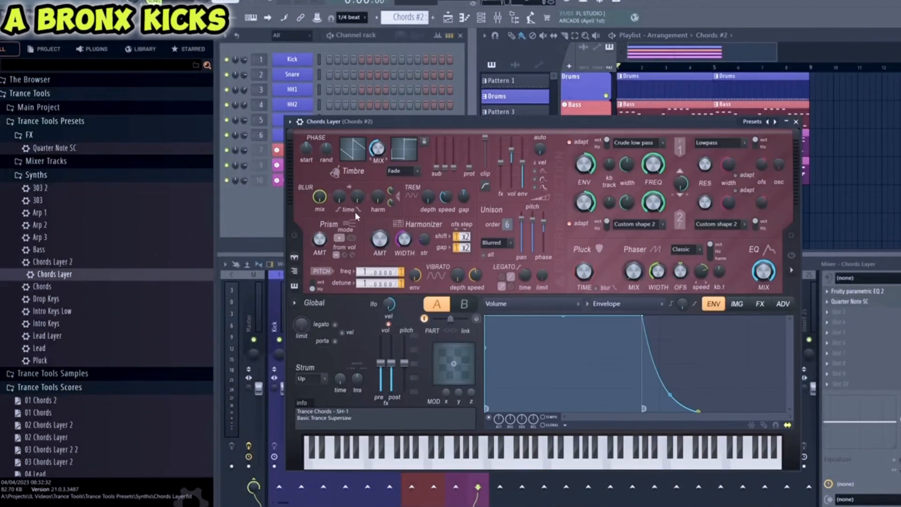
pyautogui.click(796, 121)
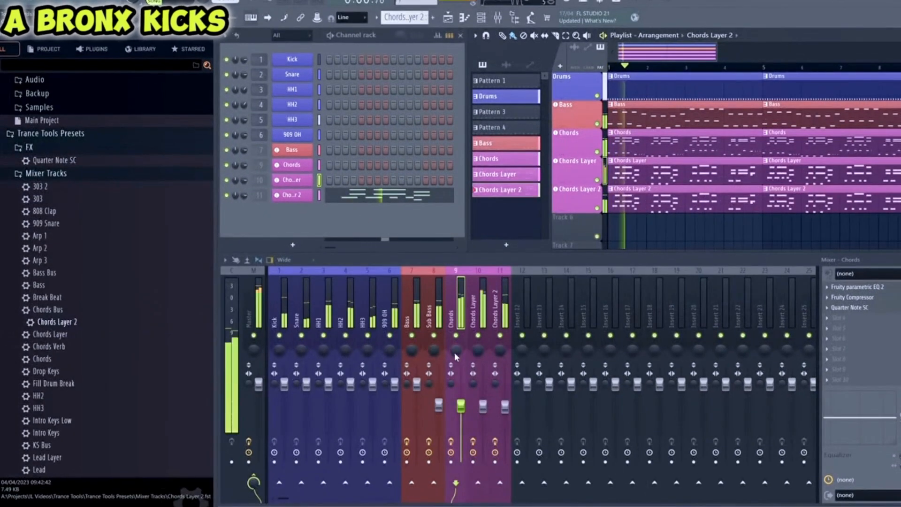
# Solo the Chords, Chords Layer and Chords Layer 2 mixer tracks in turn to compare their sounds, and restore all tracks
pyautogui.rightClick(456, 336)
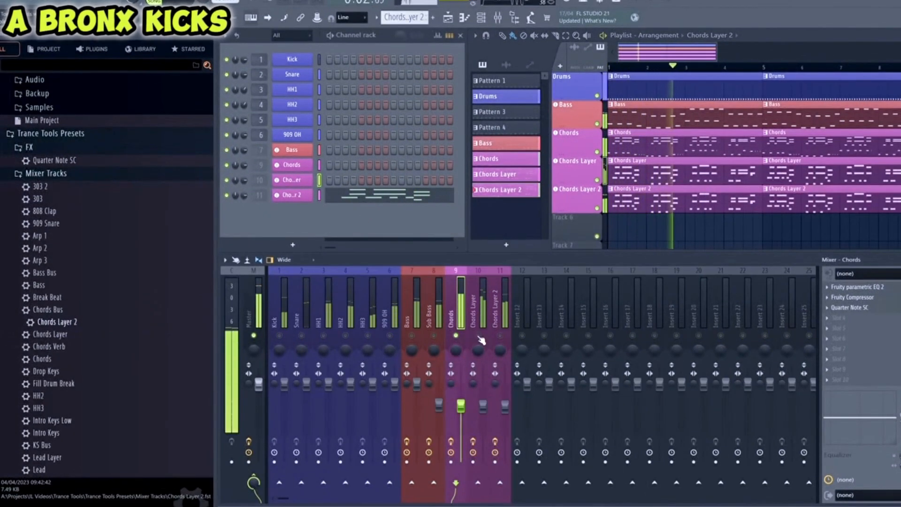
pyautogui.rightClick(478, 335)
pyautogui.rightClick(500, 336)
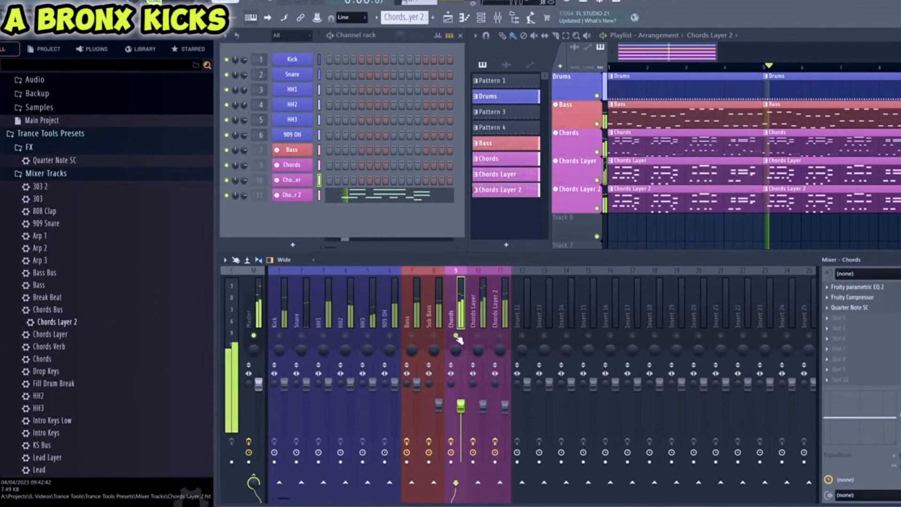
pyautogui.rightClick(456, 336)
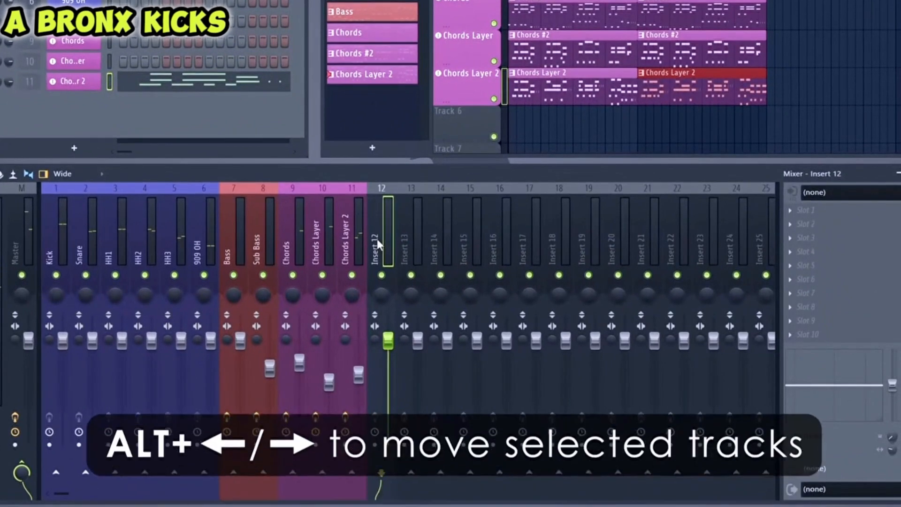
# Move the empty mixer track Insert 12 three places over so that it sits directly before the Chords track
pyautogui.hotkey('alt', 'Left')
pyautogui.hotkey('alt', 'Left')
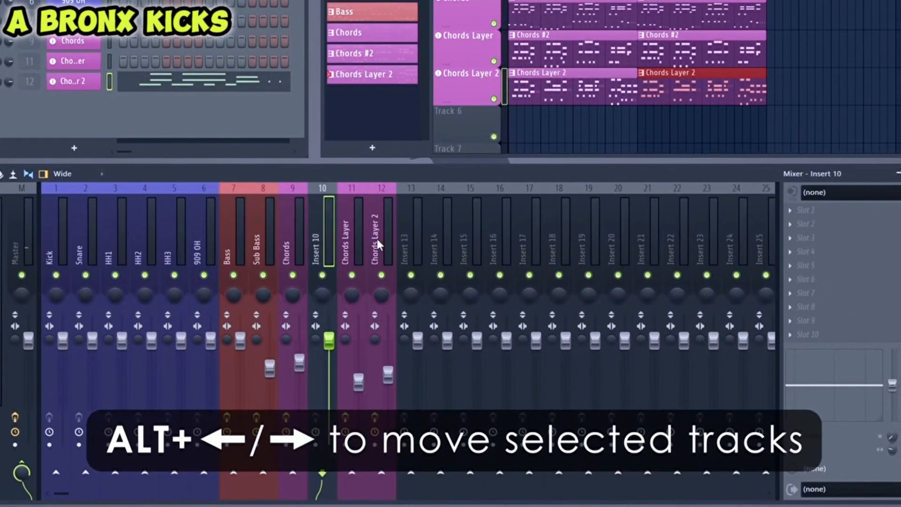
pyautogui.hotkey('alt', 'Left')
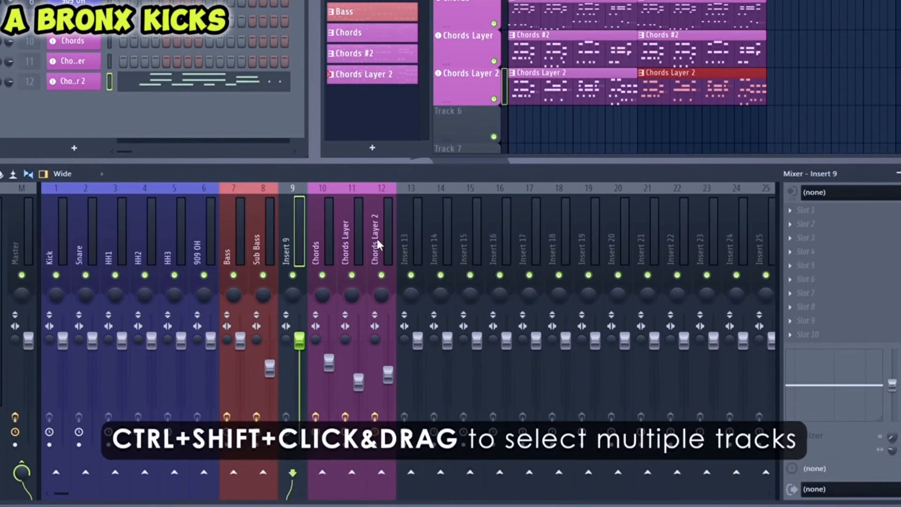
# Route the Chords, Chords Layer and Chords Layer 2 mixer tracks together to the Insert 9 track only
pyautogui.click(381, 238)
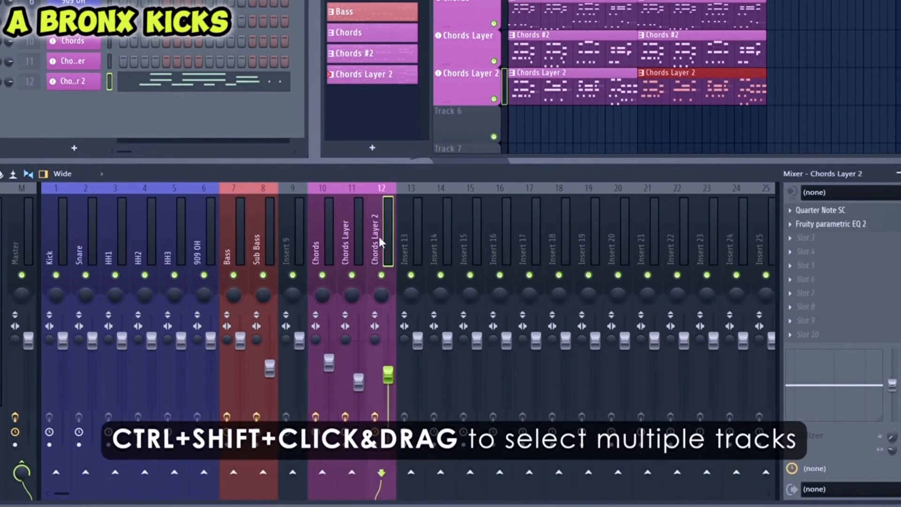
pyautogui.moveTo(362, 234); pyautogui.dragTo(328, 236)
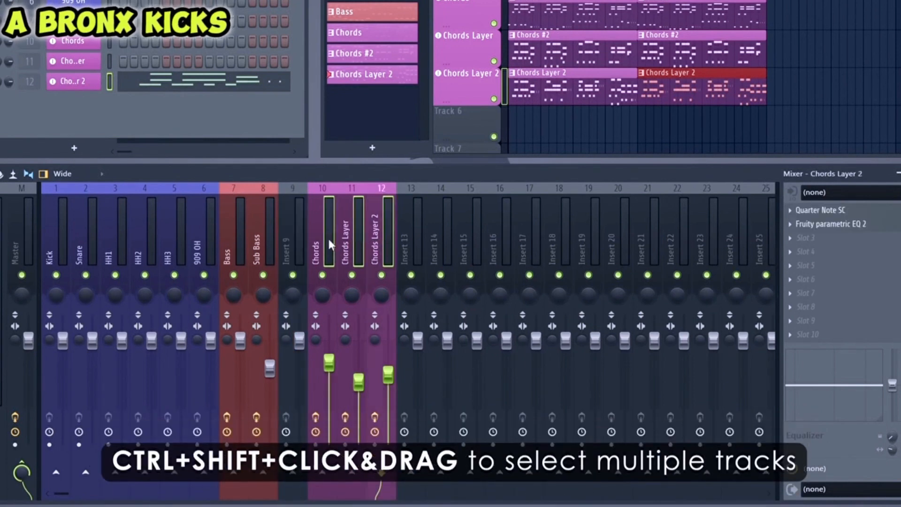
pyautogui.rightClick(296, 475)
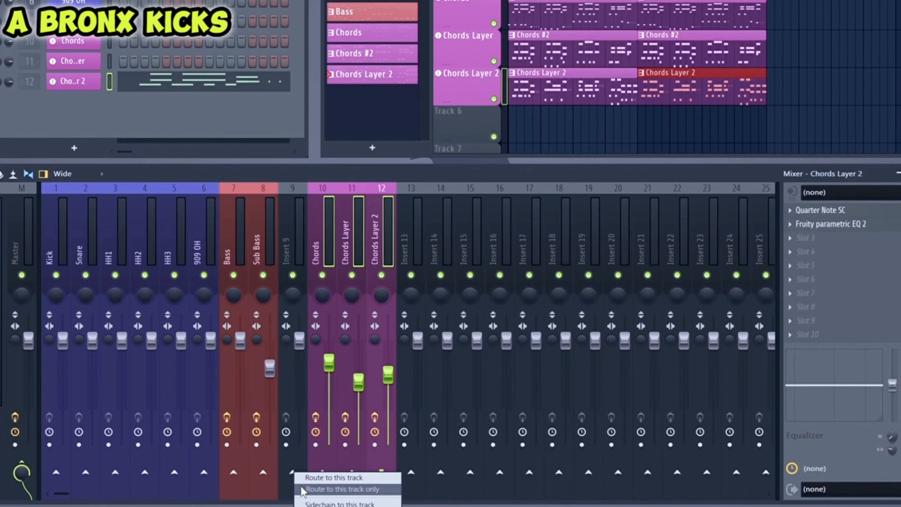
pyautogui.click(329, 489)
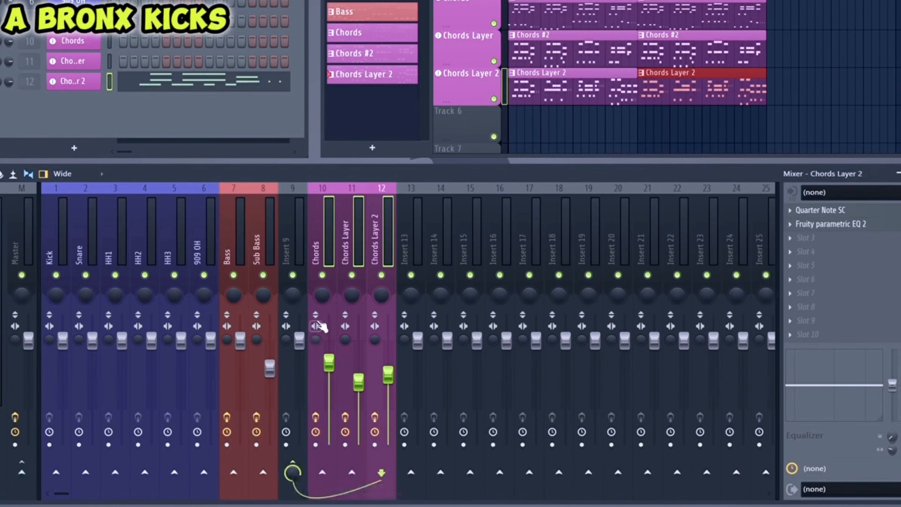
# Name mixer track Insert 9 "Chords Bus" and give it the same pink colour as the Chords track
pyautogui.click(298, 232)
pyautogui.press('F2')
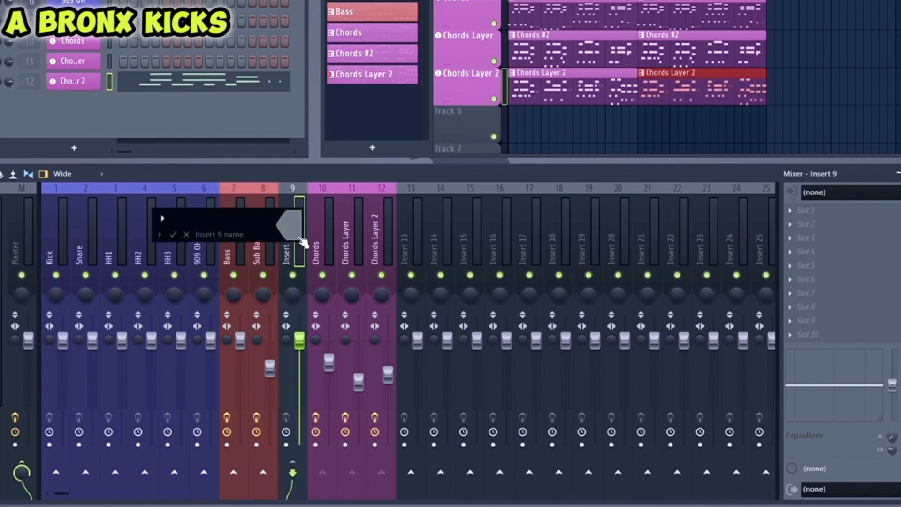
pyautogui.write('Chords Bus')
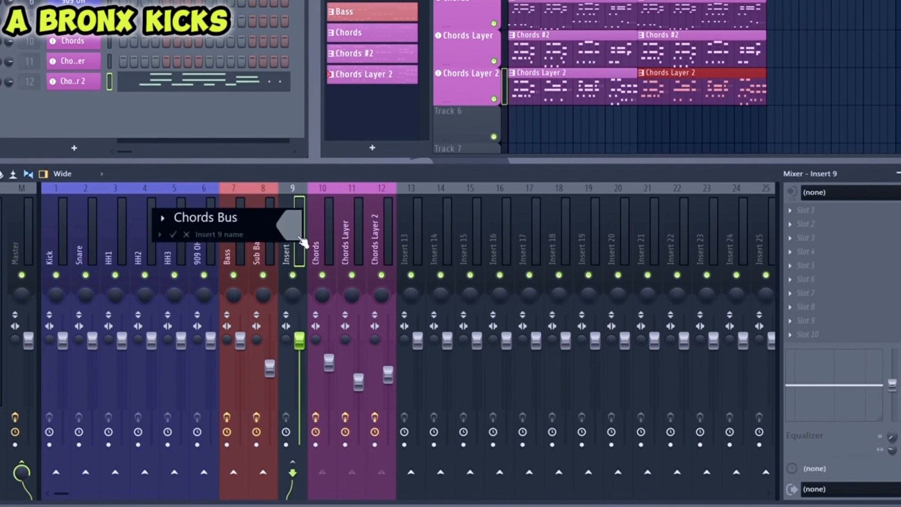
pyautogui.press('Return')
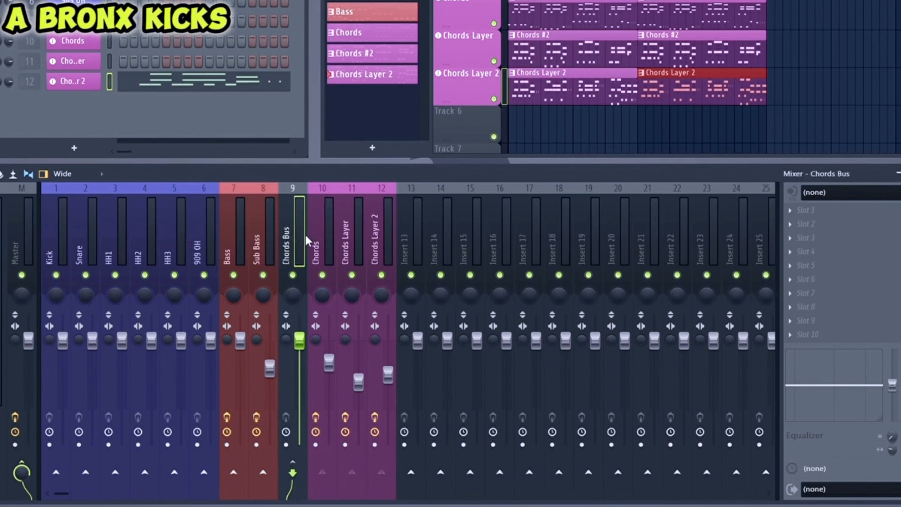
pyautogui.click(317, 235)
pyautogui.keyDown('ctrl'); pyautogui.click(289, 229); pyautogui.keyUp('ctrl')
pyautogui.press('F2')
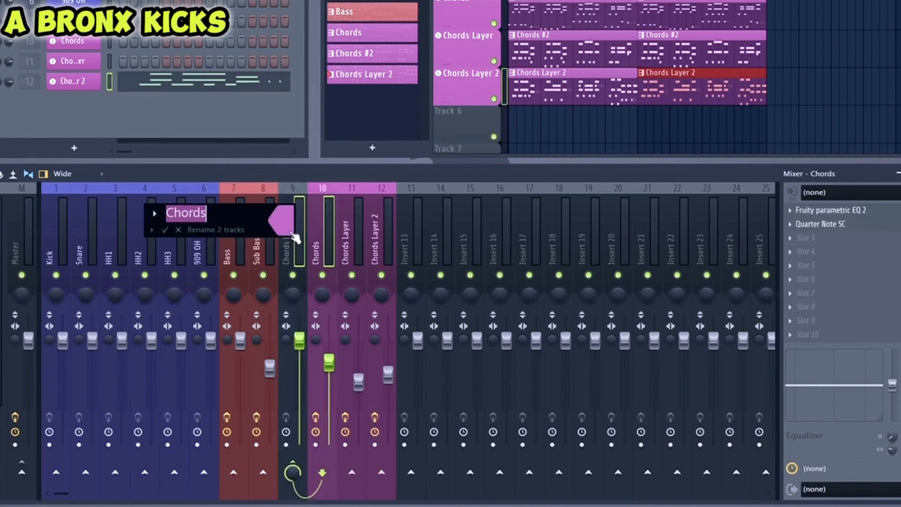
pyautogui.press('Return')
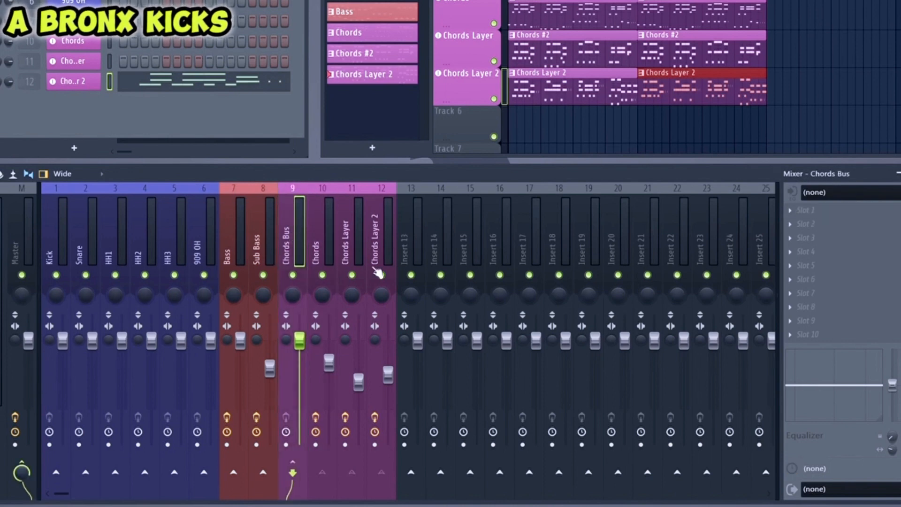
# Slightly lower the Chords Bus fader during playback, and mute and unmute the bus to hear the mix without chords
pyautogui.press('space')
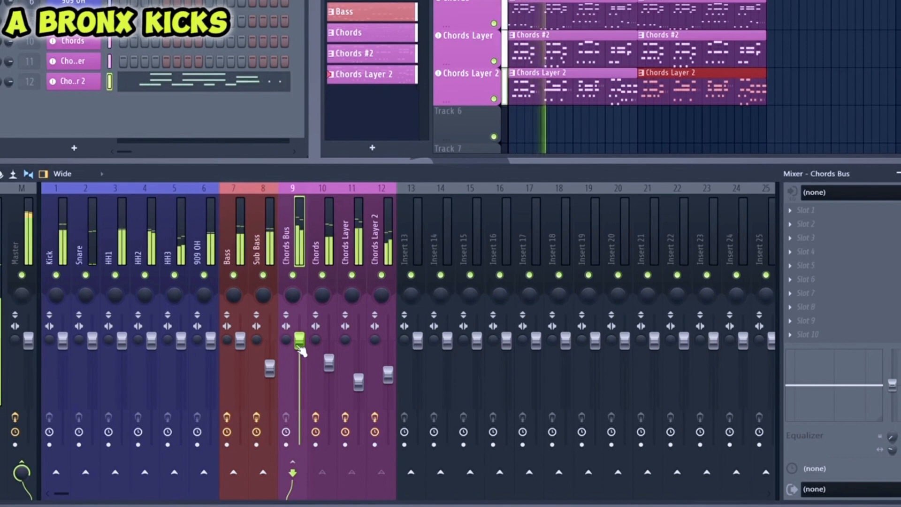
pyautogui.moveTo(299, 345); pyautogui.dragTo(299, 357)
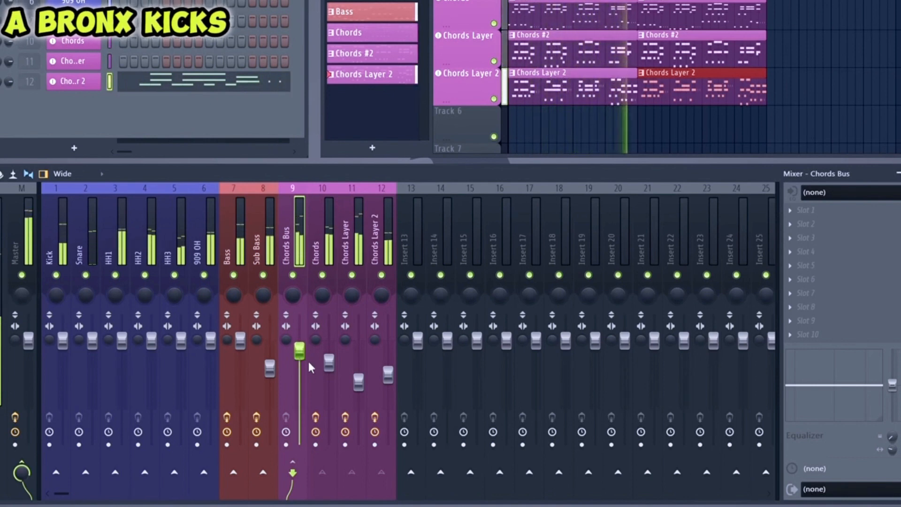
pyautogui.click(292, 275)
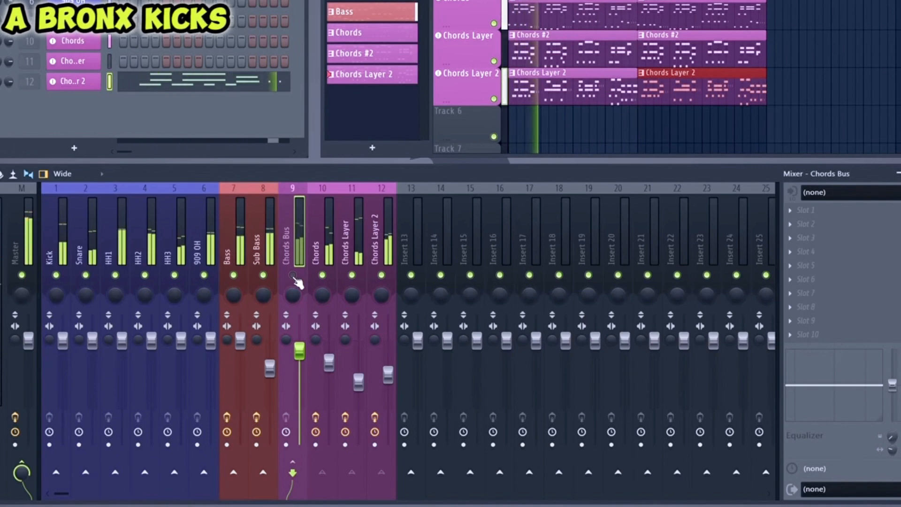
pyautogui.click(293, 275)
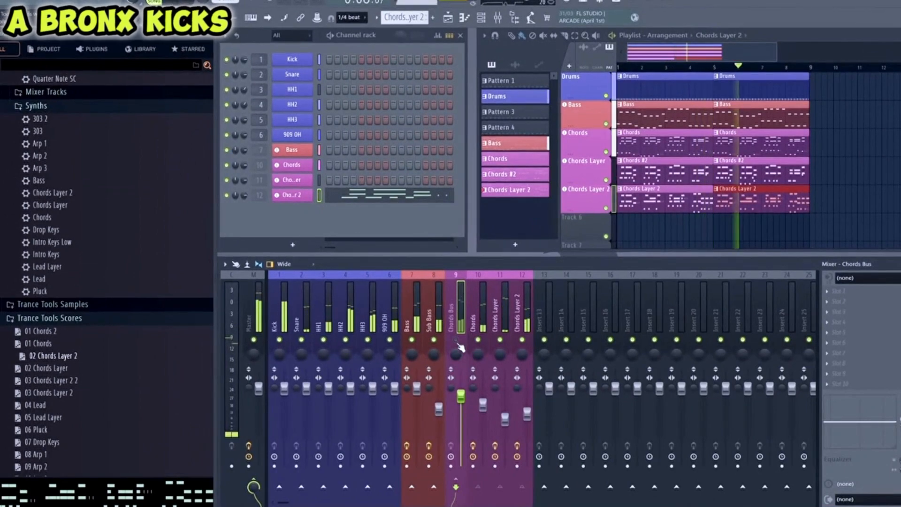
pyautogui.press('space')
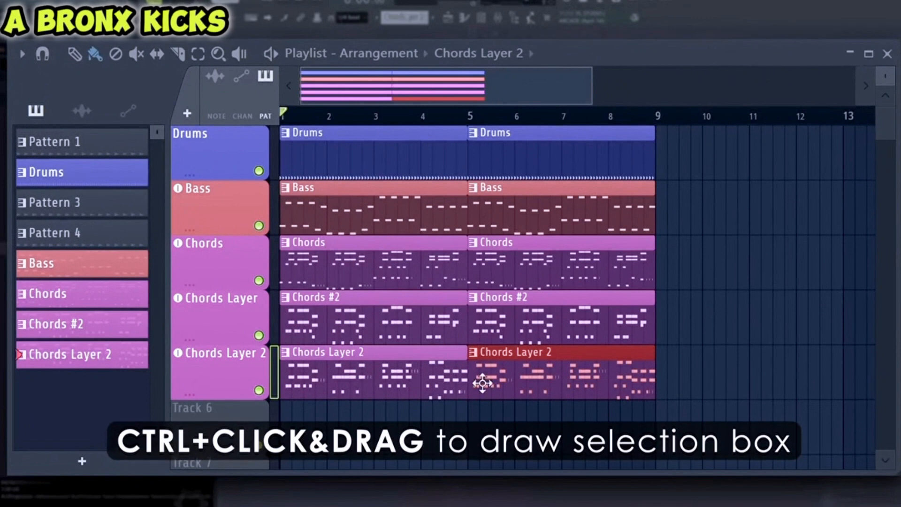
# Duplicate all the Playlist clips of bars 1 to 8 into bars 9 to 16, and clear the selection
pyautogui.moveTo(694, 419); pyautogui.dragTo(311, 138)
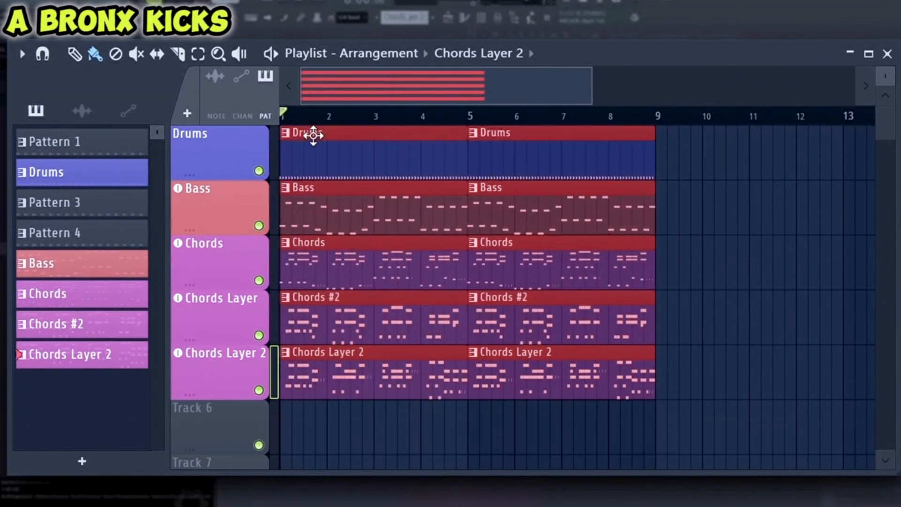
pyautogui.moveTo(309, 159); pyautogui.dragTo(693, 188)
pyautogui.moveTo(520, 95); pyautogui.dragTo(583, 96)
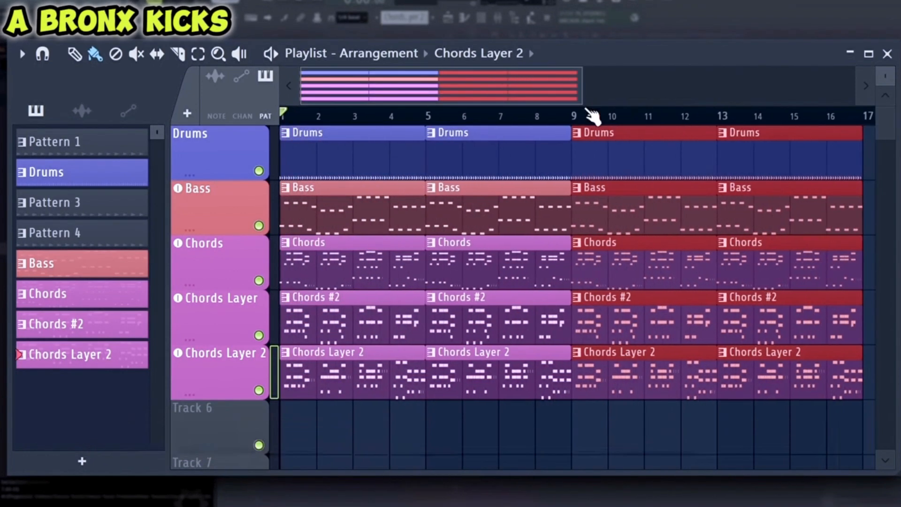
pyautogui.press('Delete')
pyautogui.moveTo(610, 413); pyautogui.dragTo(328, 159)
pyautogui.hotkey('ctrl', 'b')
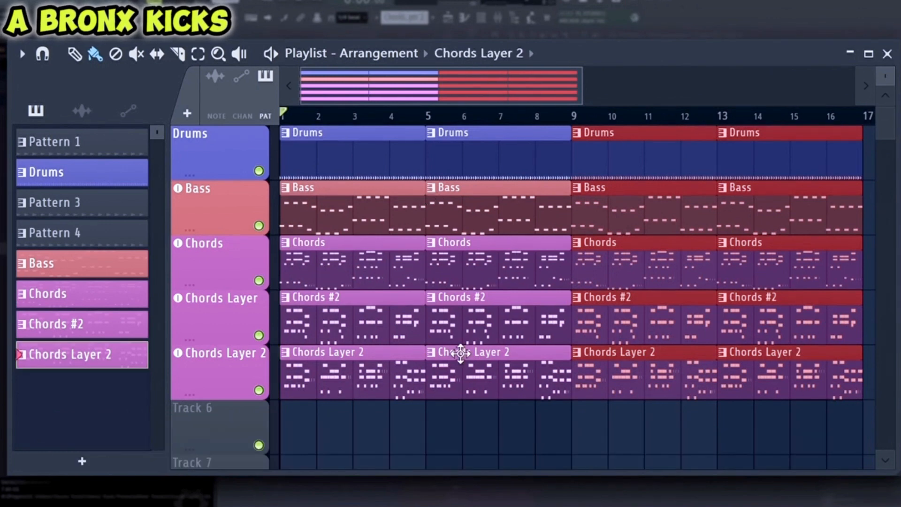
pyautogui.click(462, 352)
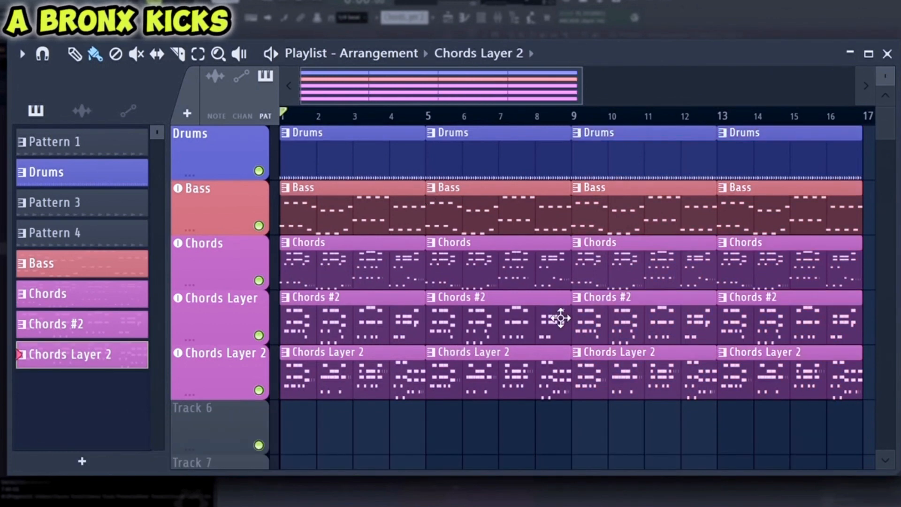
# Make the last Bass, Chords, Chords #2 and Chords Layer 2 clips, starting at bar 13, unique
pyautogui.moveTo(797, 453); pyautogui.dragTo(751, 226)
pyautogui.click(22, 53)
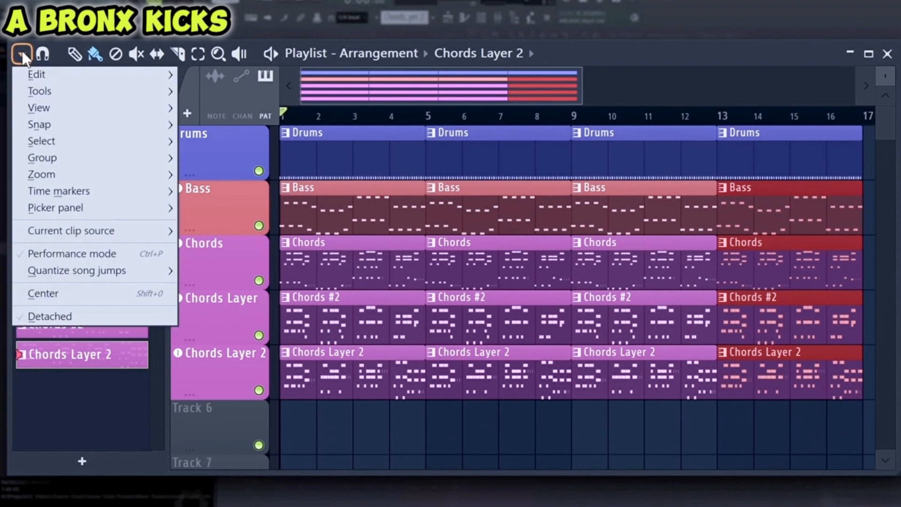
pyautogui.moveTo(33, 74)
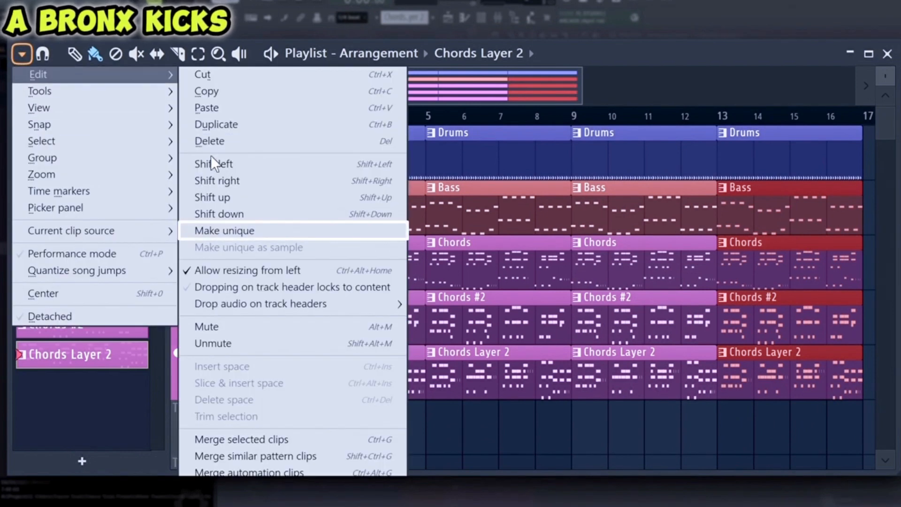
pyautogui.click(242, 230)
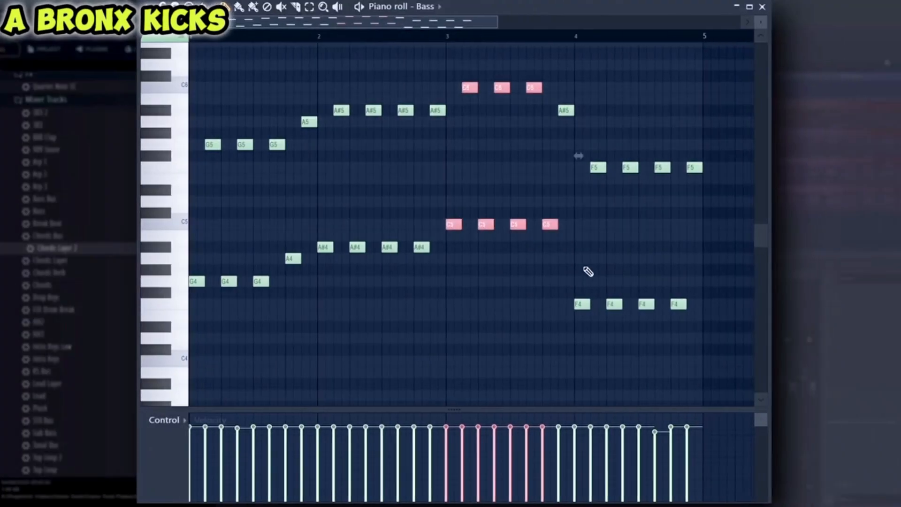
# In the Bass piano roll, raise bar 3's last A#5 note to C6 and lower bar 4's first two F5 and F4 notes to D#5 and D#4
pyautogui.moveTo(565, 96); pyautogui.dragTo(565, 86)
pyautogui.moveTo(656, 327)
pyautogui.mouseDown()
pyautogui.moveTo(621, 182)
pyautogui.moveTo(609, 180)
pyautogui.mouseUp()
pyautogui.rightClick(609, 179)
pyautogui.moveTo(576, 151); pyautogui.dragTo(614, 327)
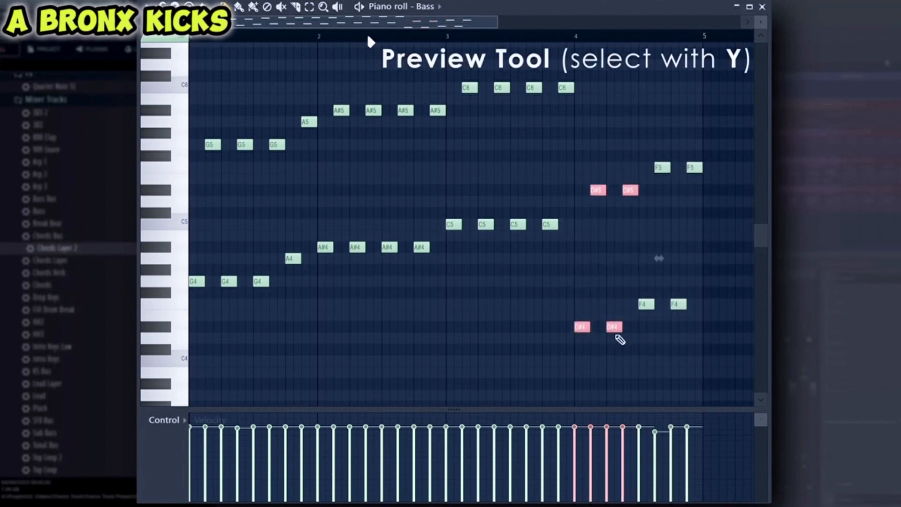
# Scrub through bars 1 to 4 of the edited Bass notes with the Preview tool to hear the progression
pyautogui.press('y')
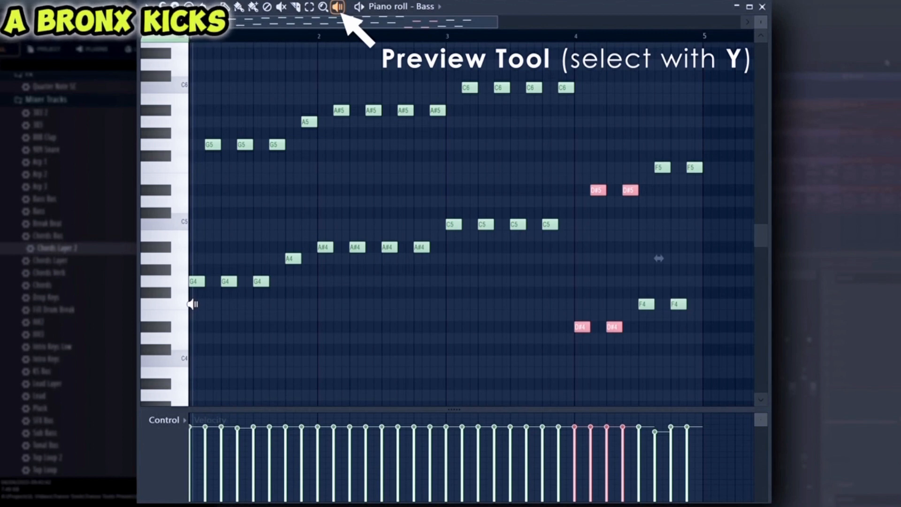
pyautogui.moveTo(193, 304); pyautogui.dragTo(708, 302)
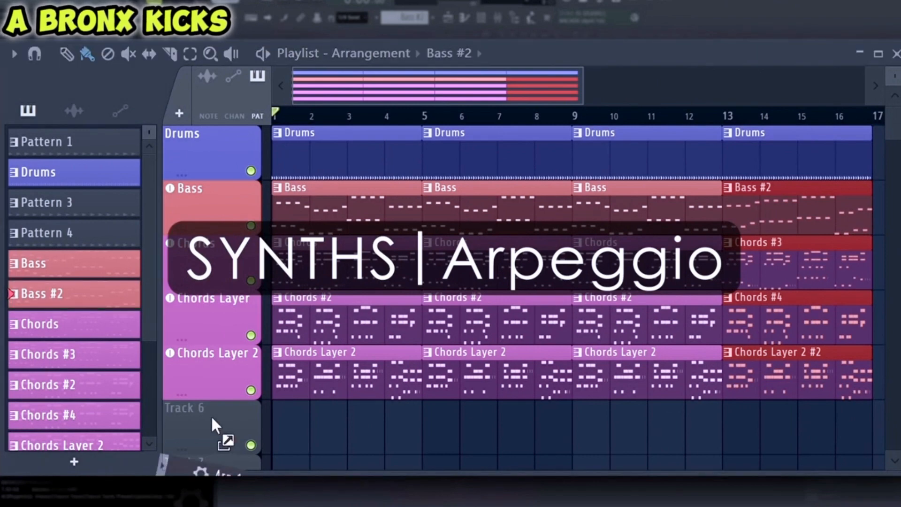
# Add the Arp 1 synth preset as an instrument on Playlist Track 6, and solo that track
pyautogui.moveTo(211, 415); pyautogui.dragTo(208, 425)
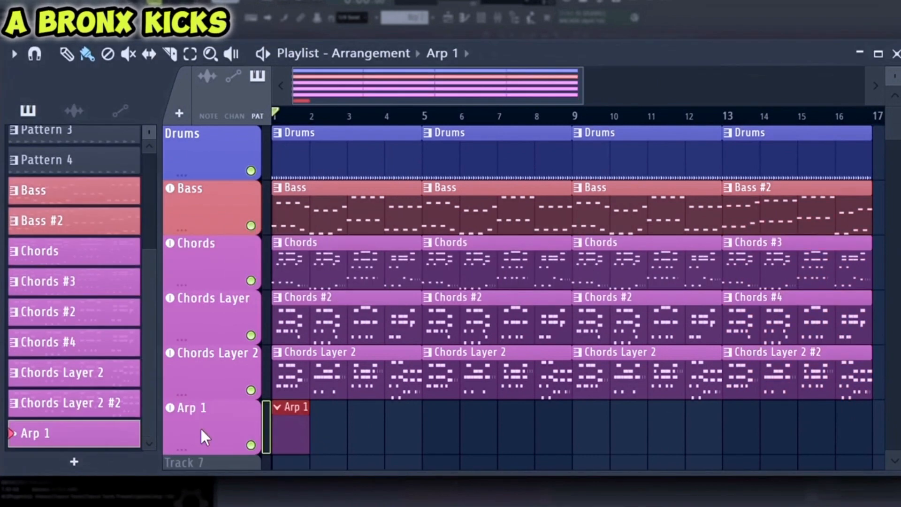
pyautogui.keyDown('ctrl'); pyautogui.click(252, 445); pyautogui.keyUp('ctrl')
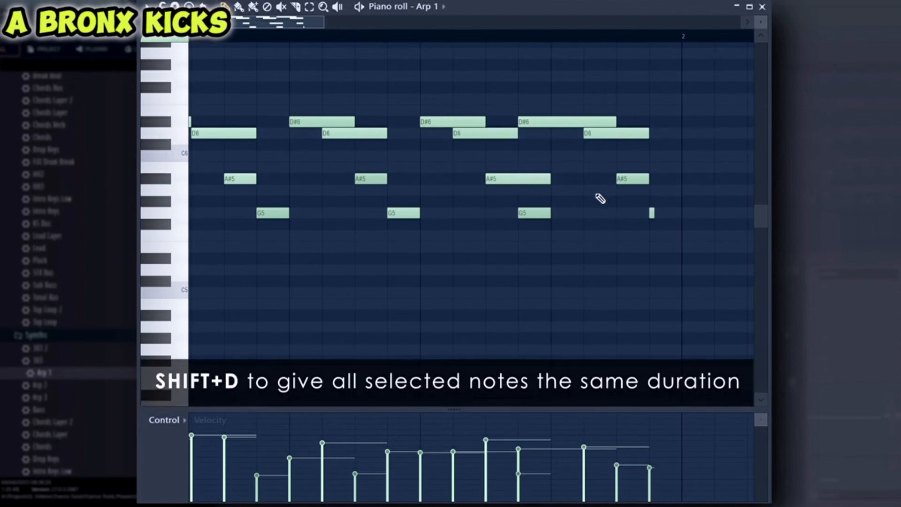
# Give all the Arp 1 notes in the piano roll the same duration, and play the soloed arpeggio
pyautogui.hotkey('shift', 'd')
pyautogui.scroll(-2, 598, 199)
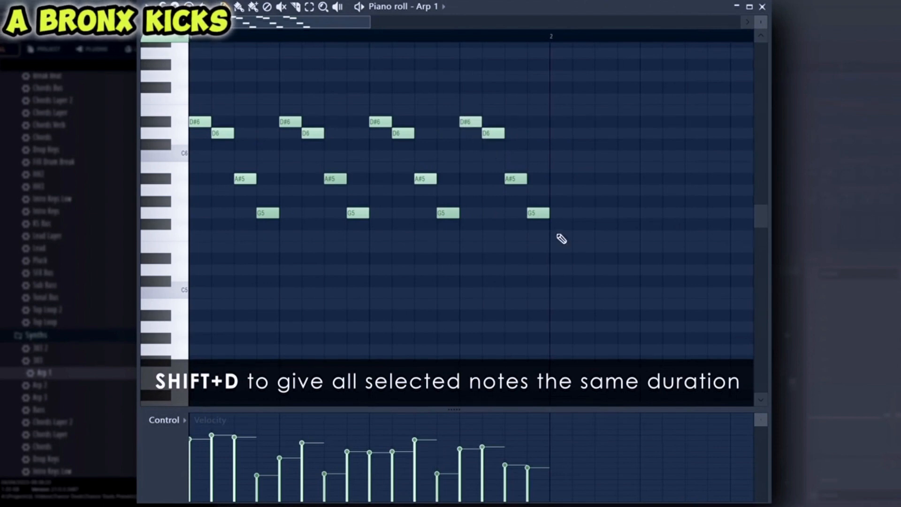
pyautogui.click(763, 6)
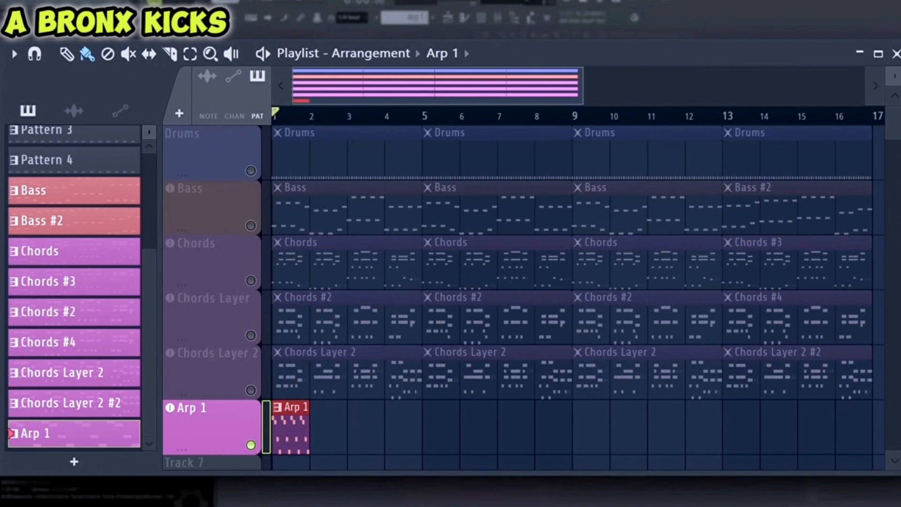
pyautogui.press('space')
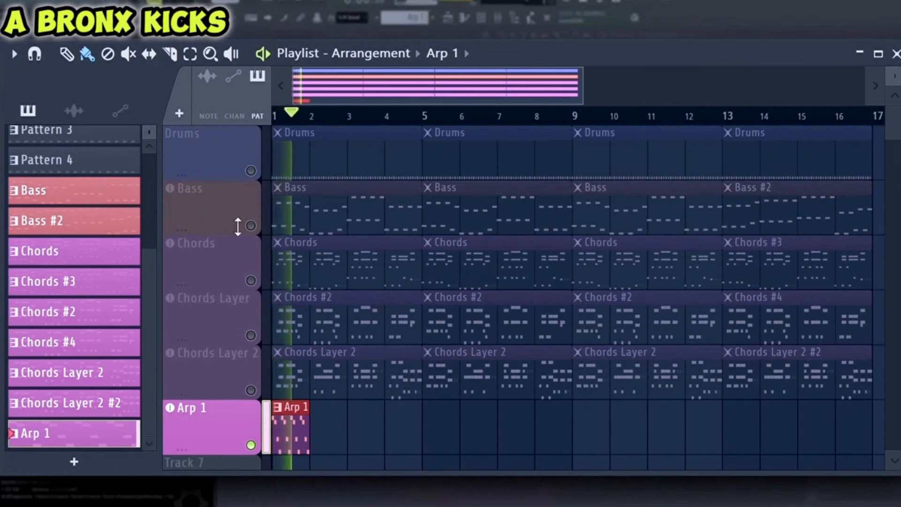
pyautogui.press('space')
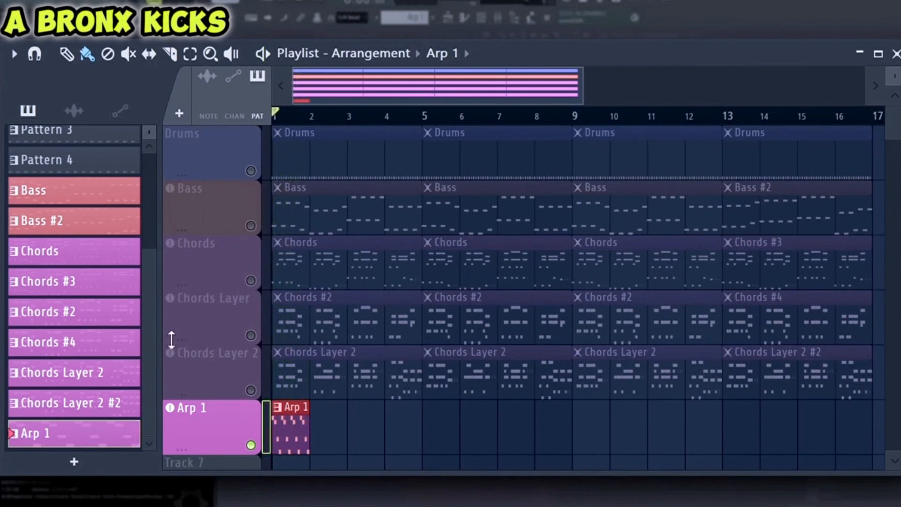
# Unsolo the Arp 1 track, lower its mixer fader slightly during playback, and stop
pyautogui.keyDown('ctrl'); pyautogui.click(251, 445); pyautogui.keyUp('ctrl')
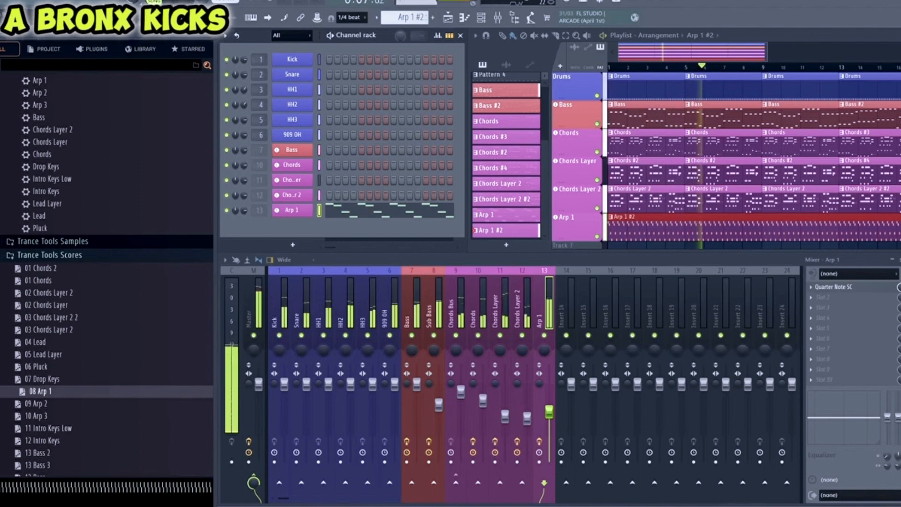
pyautogui.moveTo(545, 412); pyautogui.dragTo(546, 419)
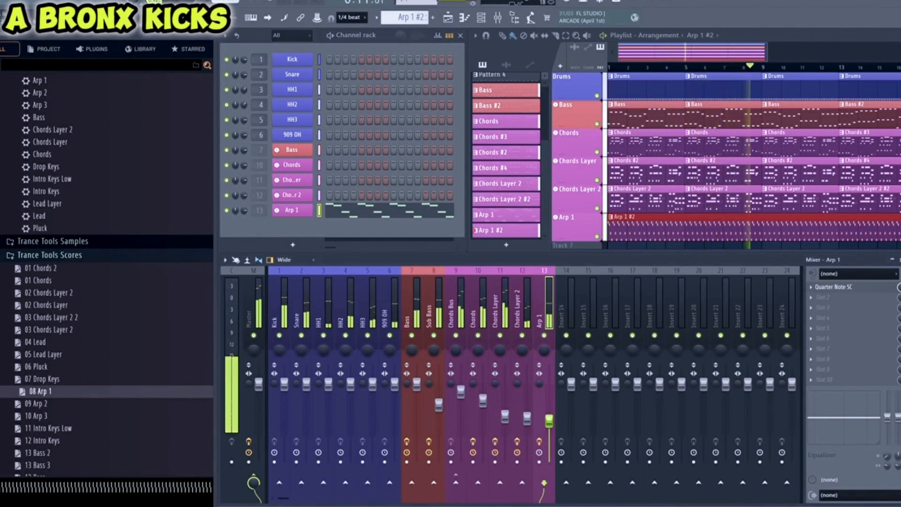
pyautogui.press('space')
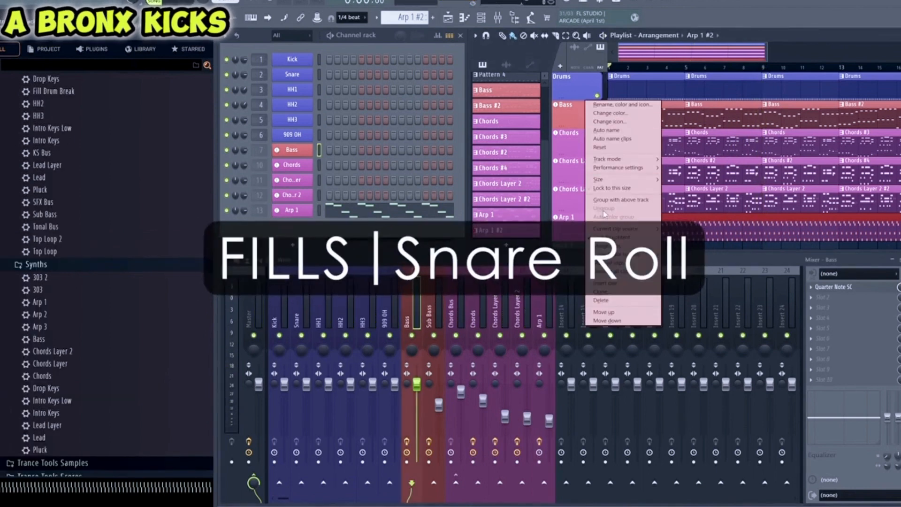
# Insert an empty Playlist track above Bass and add the 909 Snare sample to it as an instrument track
pyautogui.click(610, 290)
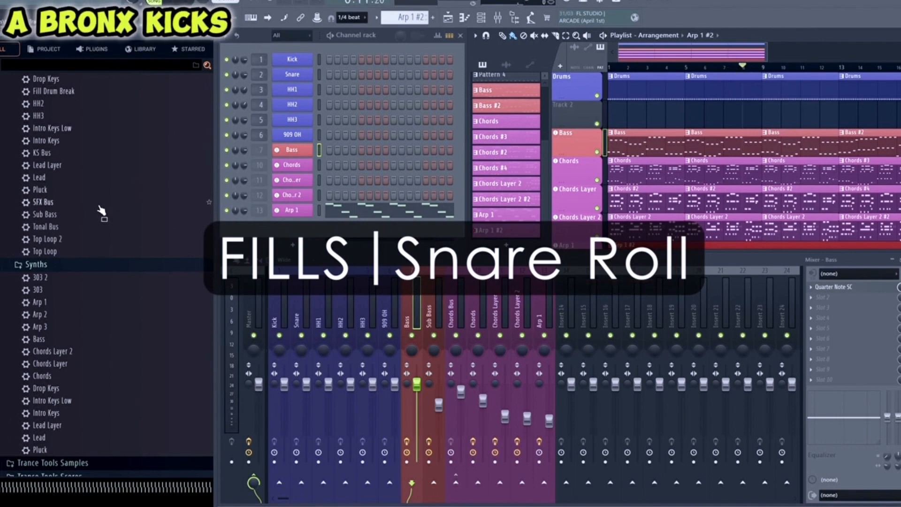
pyautogui.scroll(-6, 99, 208)
pyautogui.click(101, 248)
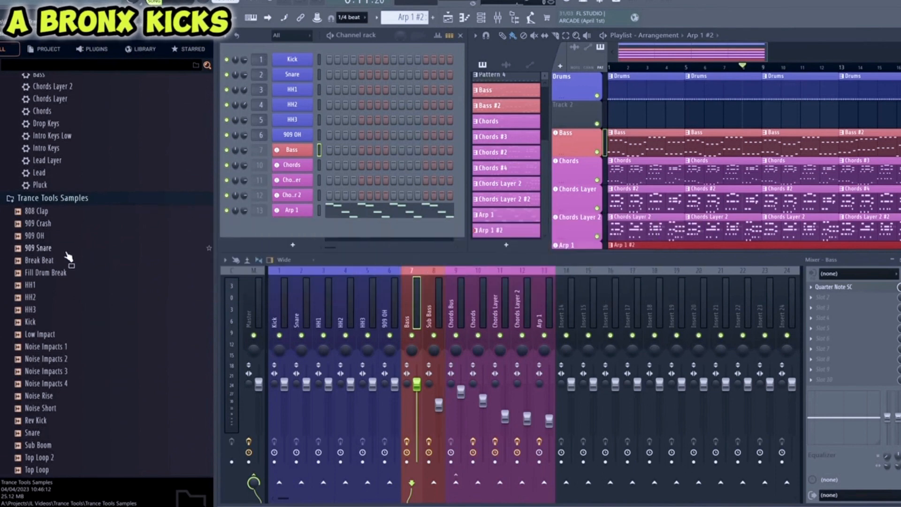
pyautogui.moveTo(67, 249); pyautogui.dragTo(564, 116)
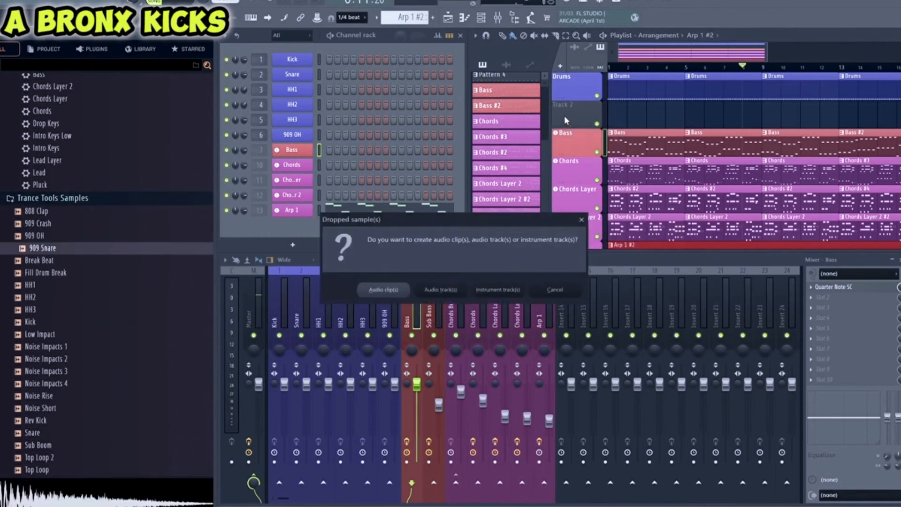
pyautogui.click(498, 290)
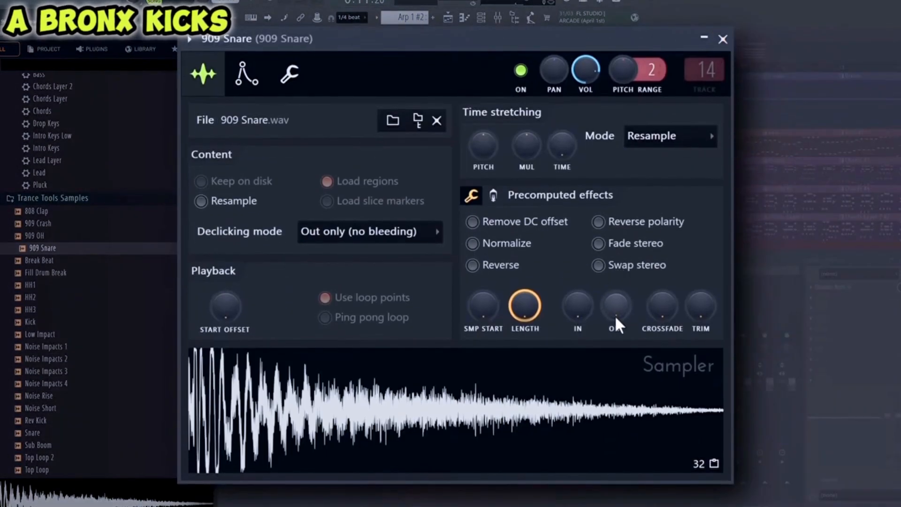
# Add a fade-out to the 909 Snare sample to shorten its tail, and fill its first 32 steps in the Channel rack
pyautogui.moveTo(616, 314); pyautogui.dragTo(616, 282)
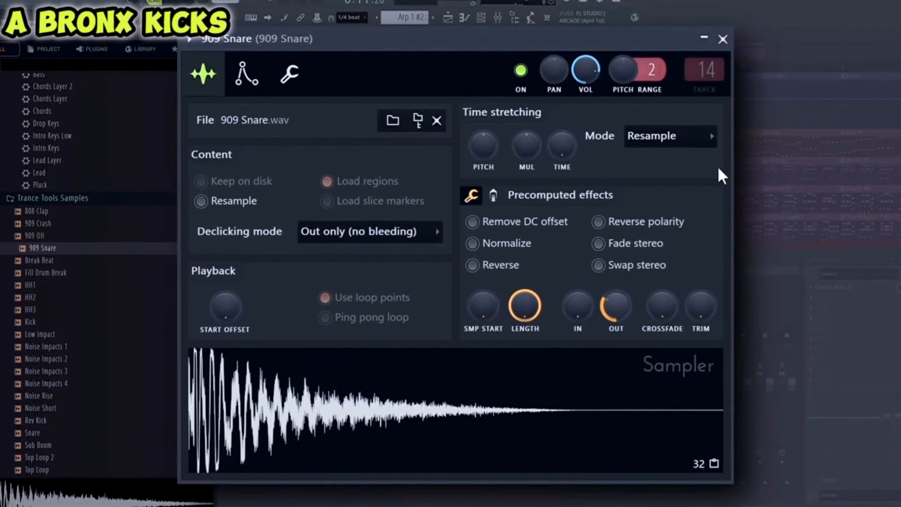
pyautogui.click(722, 39)
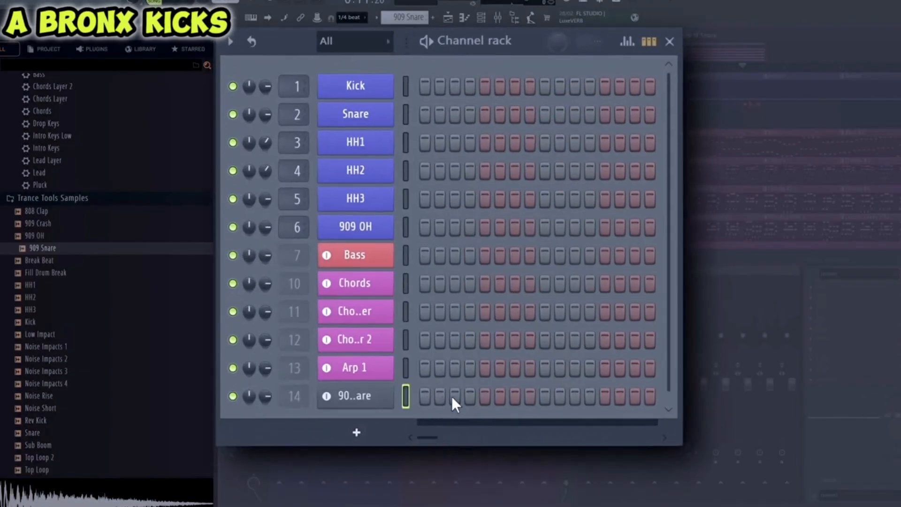
pyautogui.click(428, 403)
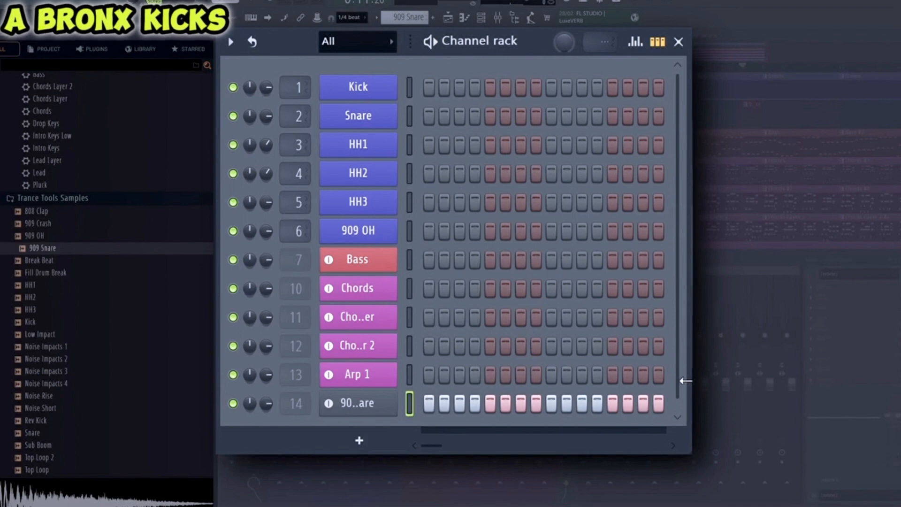
pyautogui.moveTo(686, 380); pyautogui.dragTo(830, 385)
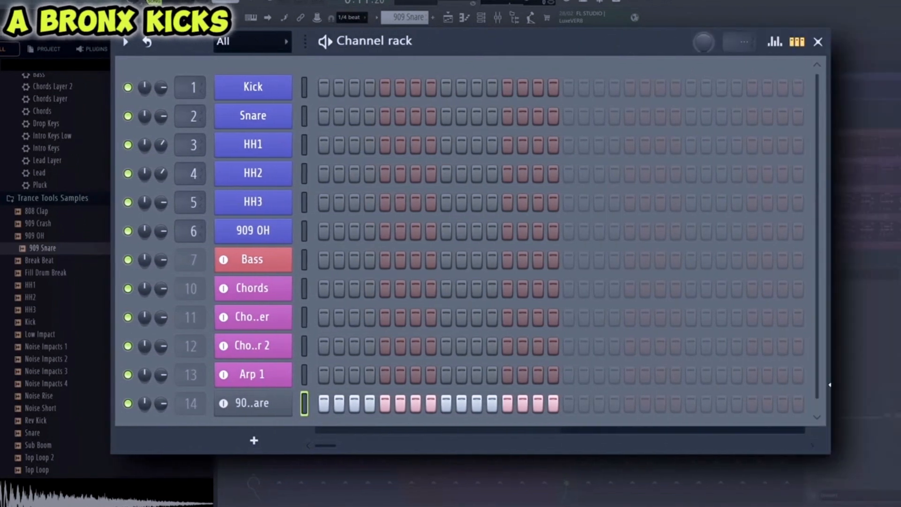
pyautogui.moveTo(569, 407); pyautogui.dragTo(773, 405)
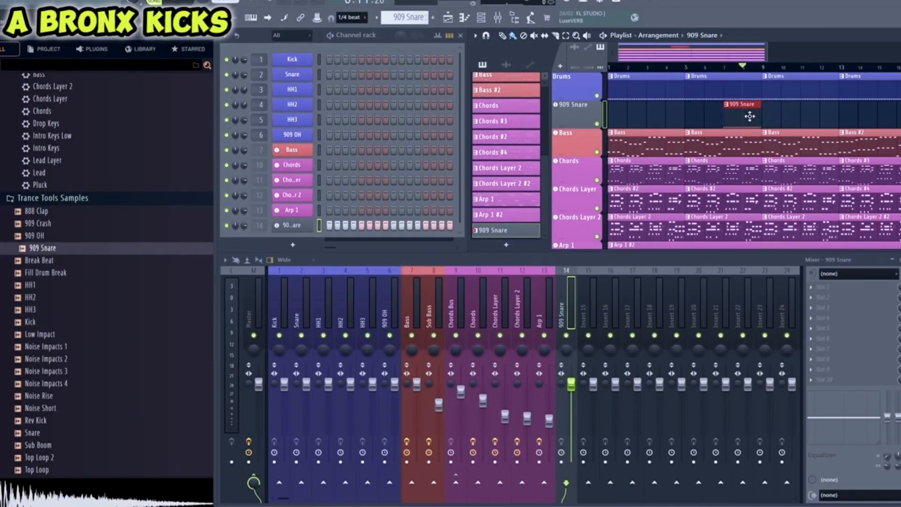
# In the 909 Snare piano roll, ramp the notes' velocity and fine pitch upward across the two-bar roll
pyautogui.doubleClick(750, 117)
pyautogui.moveTo(340, 28); pyautogui.dragTo(389, 24)
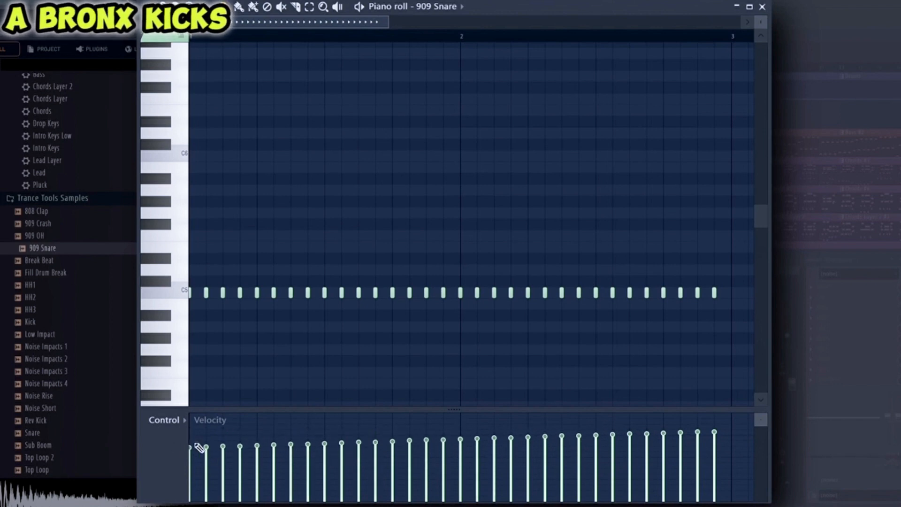
pyautogui.click(175, 421)
pyautogui.click(200, 497)
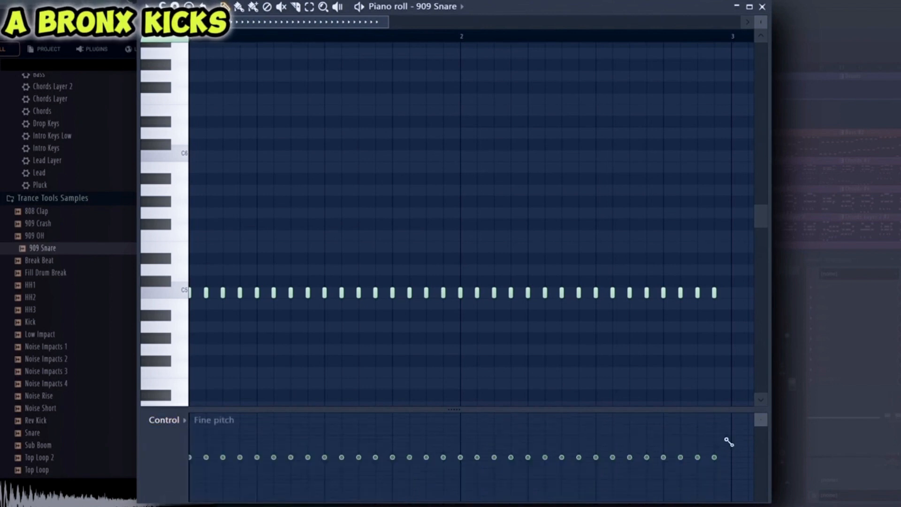
pyautogui.moveTo(728, 438); pyautogui.dragTo(166, 469)
pyautogui.click(763, 6)
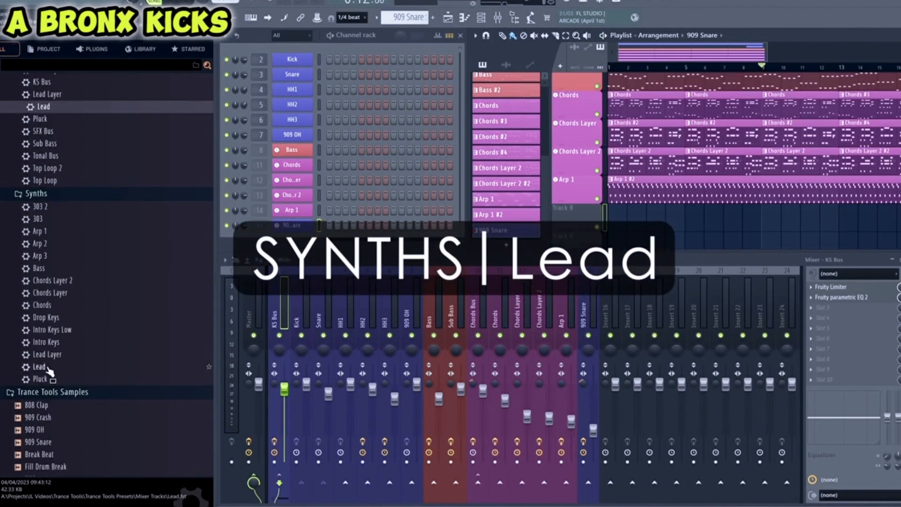
# Add the Lead synth preset as an instrument on Playlist Track 8, below Arp 1, and close its plugin window
pyautogui.moveTo(49, 371); pyautogui.dragTo(434, 334)
pyautogui.moveTo(567, 220); pyautogui.dragTo(569, 221)
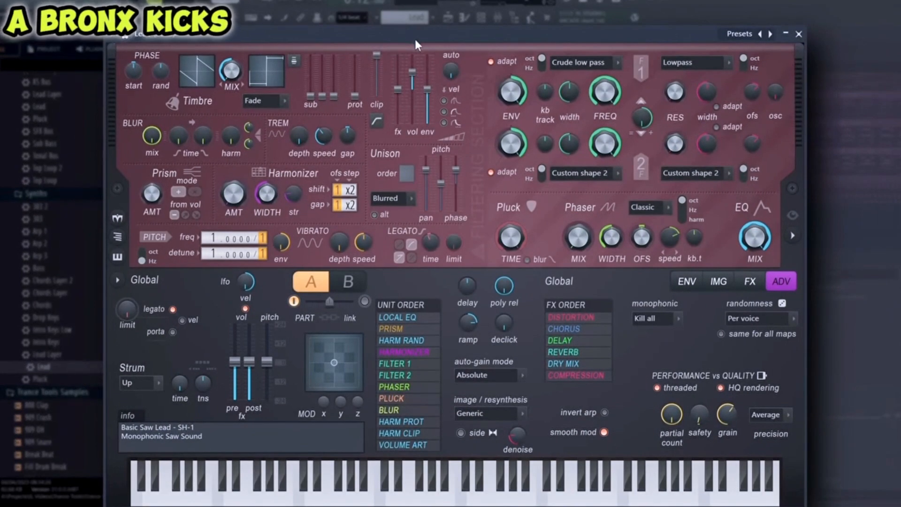
pyautogui.click(798, 33)
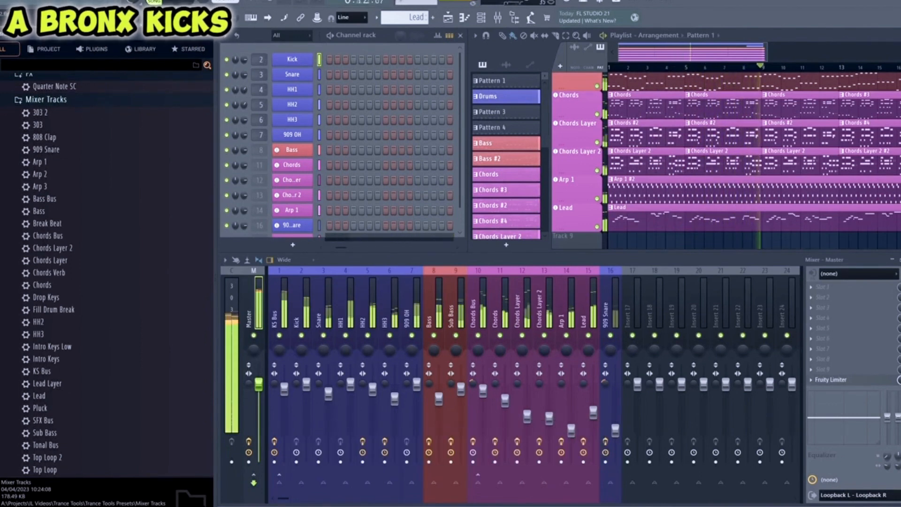
# Move the Lead clip to start at bar 17, and duplicate all the other tracks' clips of bars 1 to 16 into bars 17 to 32
pyautogui.press('space')
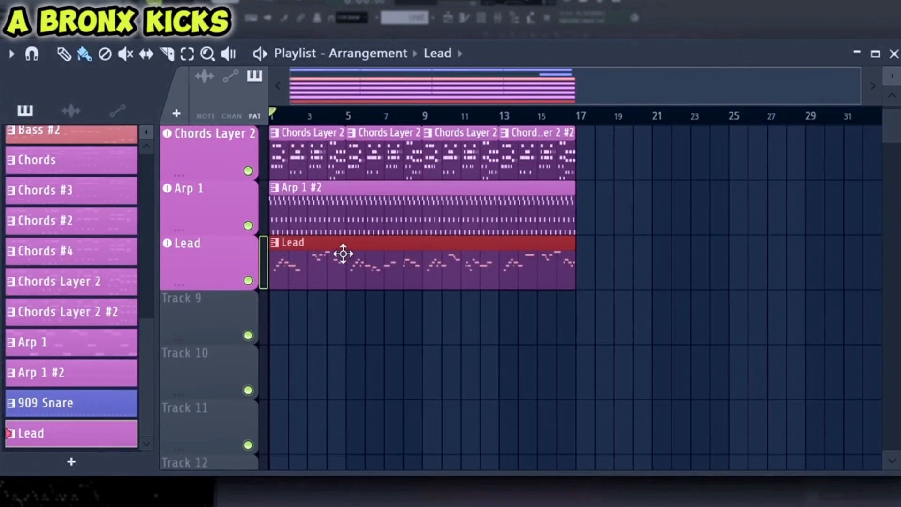
pyautogui.moveTo(342, 256); pyautogui.dragTo(643, 276)
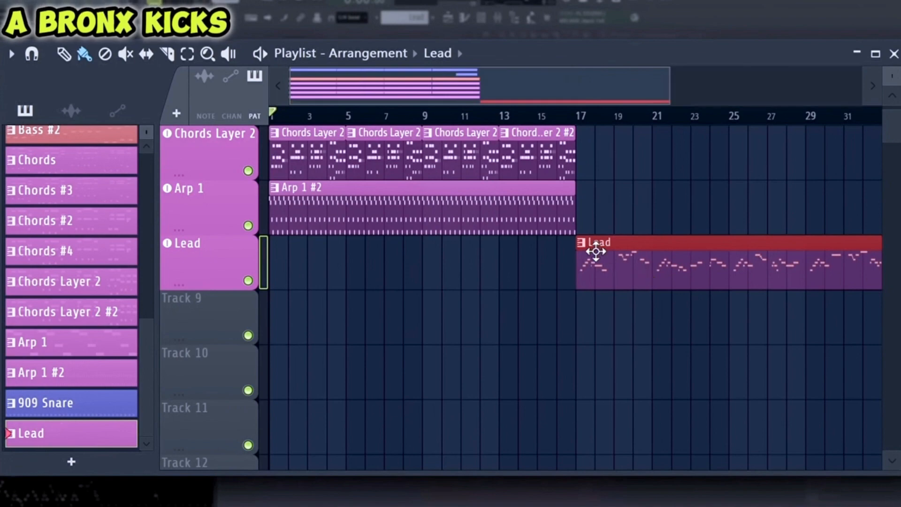
pyautogui.scroll(2, 593, 277)
pyautogui.keyDown('ctrl'); pyautogui.moveTo(587, 314); pyautogui.dragTo(278, 60); pyautogui.keyUp('ctrl')
pyautogui.hotkey('ctrl', 'b')
pyautogui.scroll(-4, 634, 362)
pyautogui.scroll(3, 598, 332)
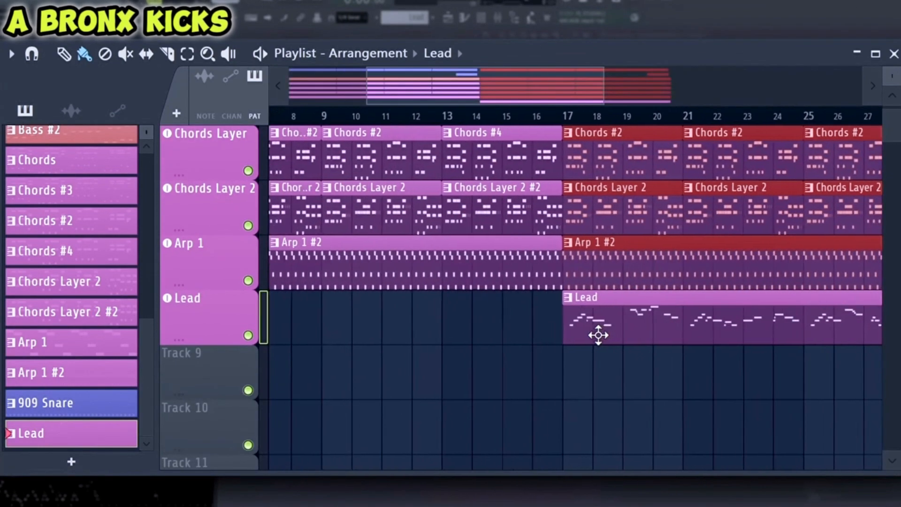
pyautogui.scroll(-5, 590, 336)
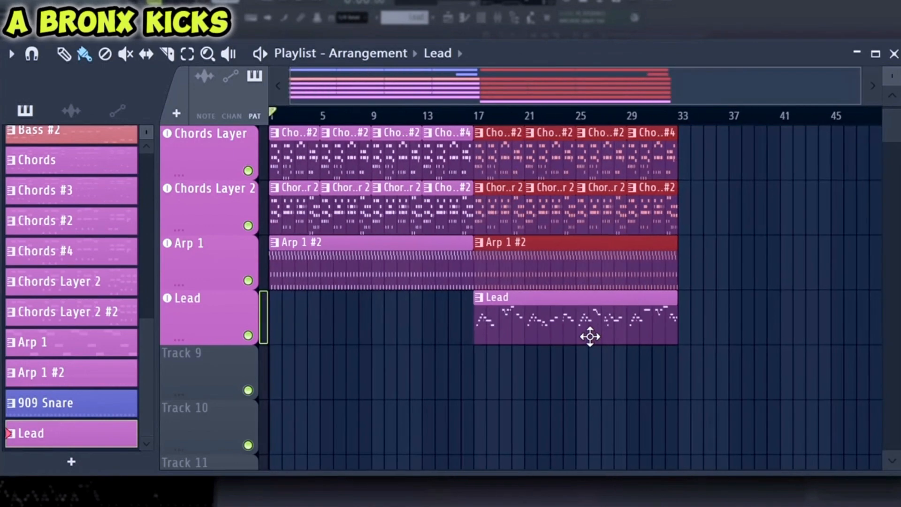
pyautogui.moveTo(862, 86); pyautogui.dragTo(673, 88)
pyautogui.scroll(3, 705, 320)
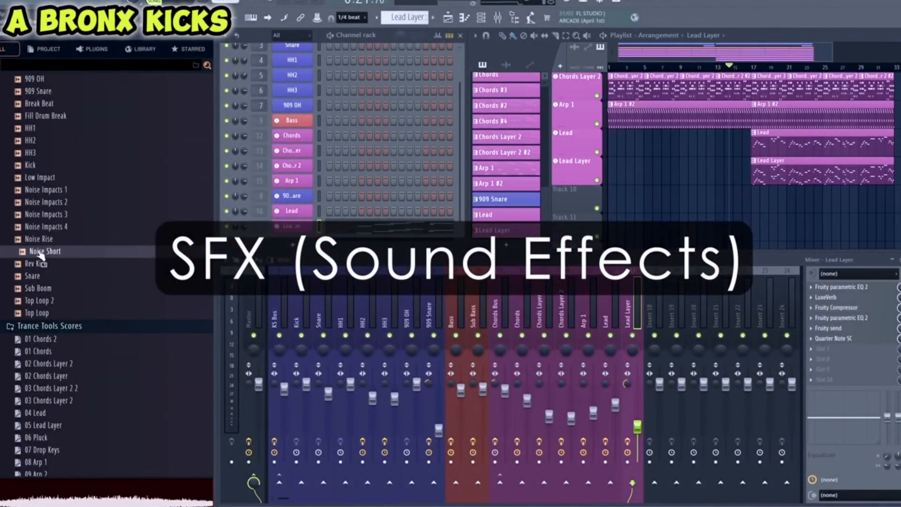
# Add the Noise Short sample as an audio track on Playlist Track 10, below Lead Layer, and close its settings window
pyautogui.moveTo(580, 236); pyautogui.dragTo(578, 237)
pyautogui.click(449, 295)
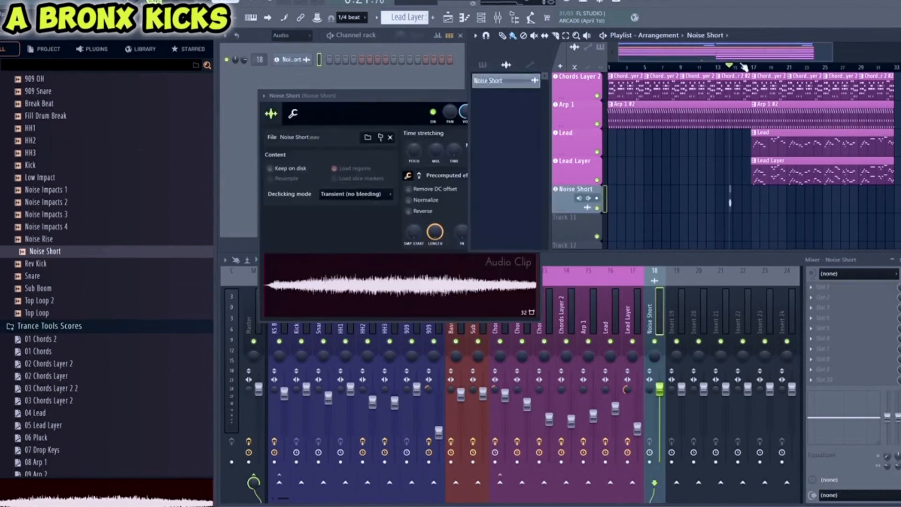
pyautogui.click(535, 95)
# Move the Noise Short clip to the last beat of bar 16, and play the transition from bar 16
pyautogui.scroll(3, 752, 70)
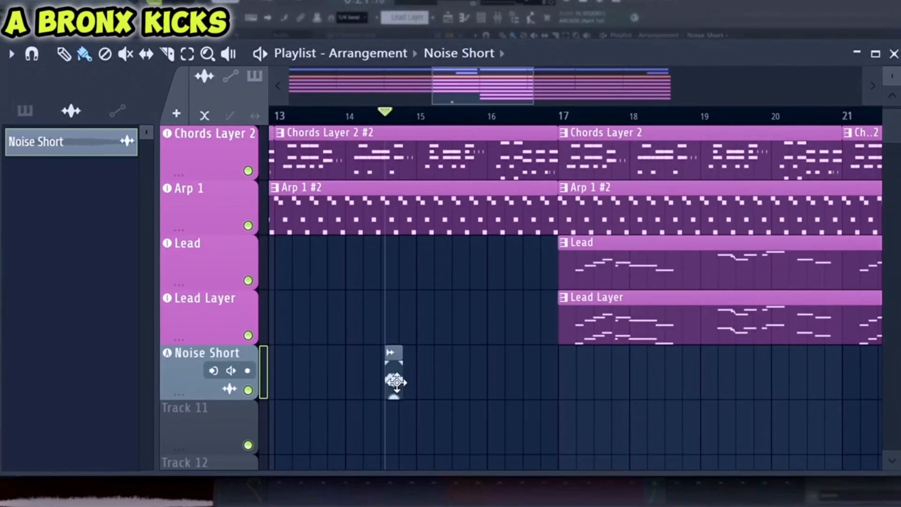
pyautogui.moveTo(672, 203); pyautogui.dragTo(751, 204)
pyautogui.click(719, 67)
pyautogui.press('space')
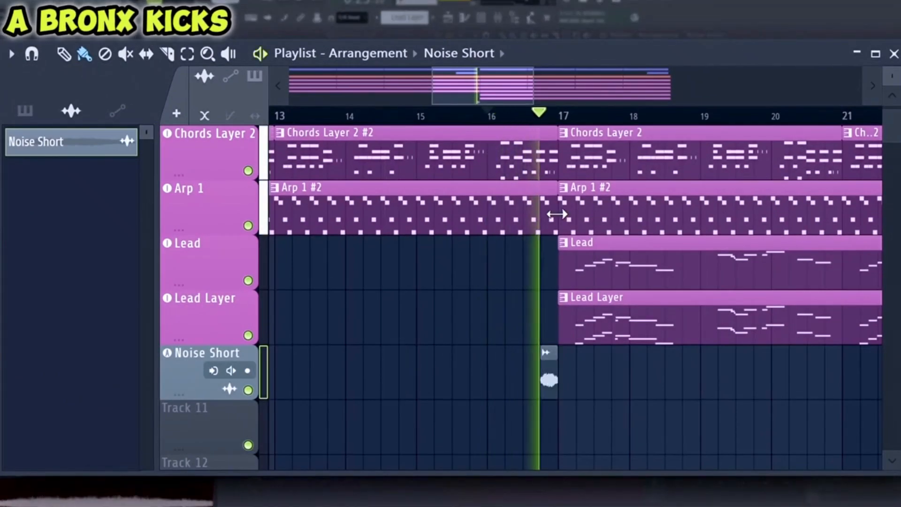
pyautogui.press('space')
# Trim the last beat of bar 16 off the Arp 1, Chords Layer 2, Chords Layer, Chords and Bass clips
pyautogui.moveTo(557, 219); pyautogui.dragTo(539, 219)
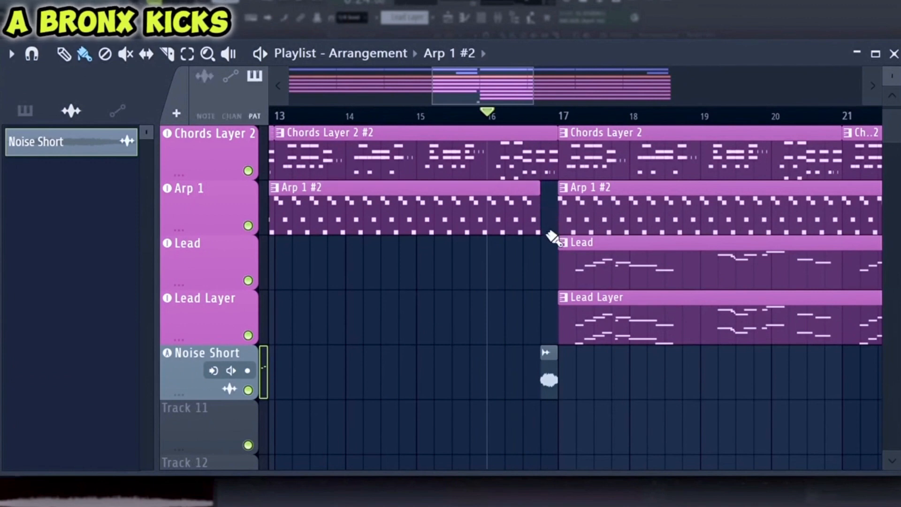
pyautogui.scroll(2, 547, 253)
pyautogui.click(553, 271)
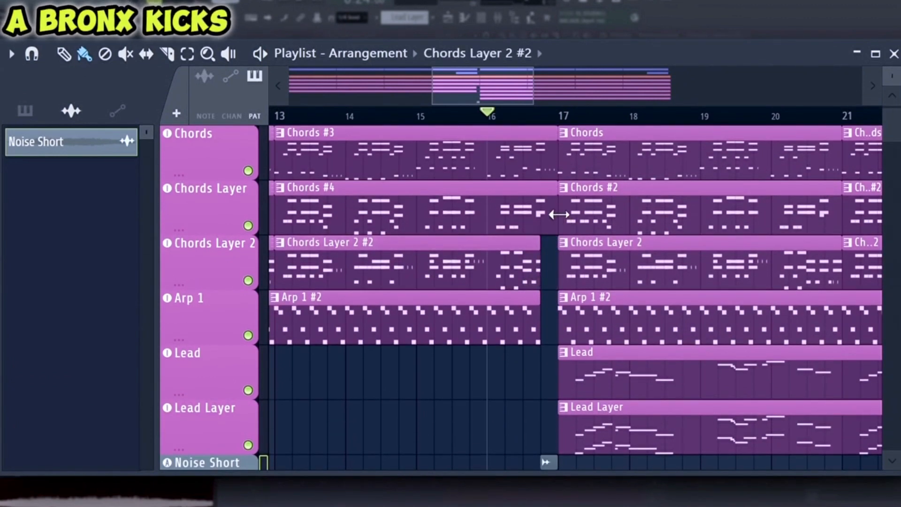
pyautogui.click(557, 214)
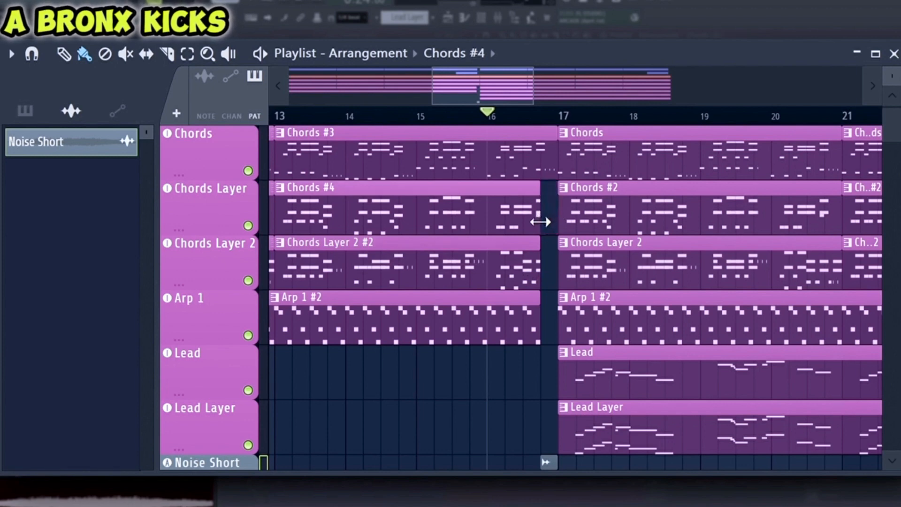
pyautogui.click(557, 168)
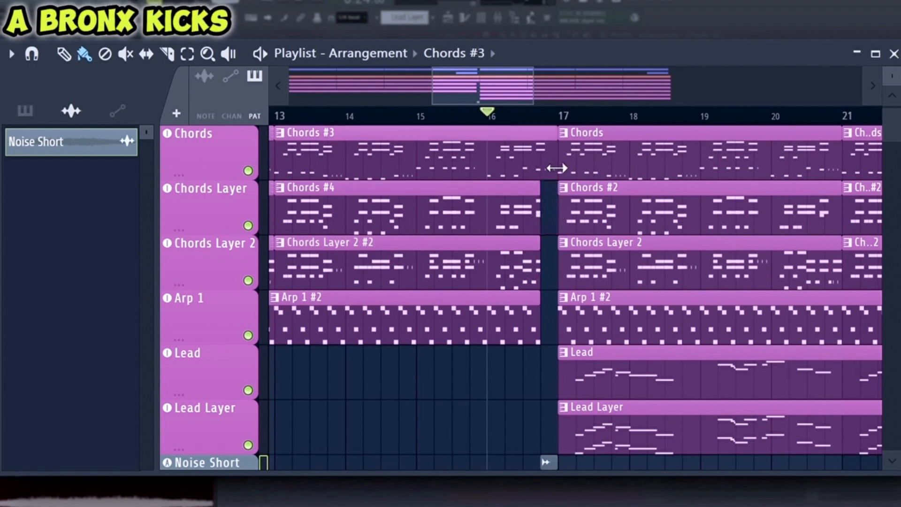
pyautogui.scroll(3, 541, 177)
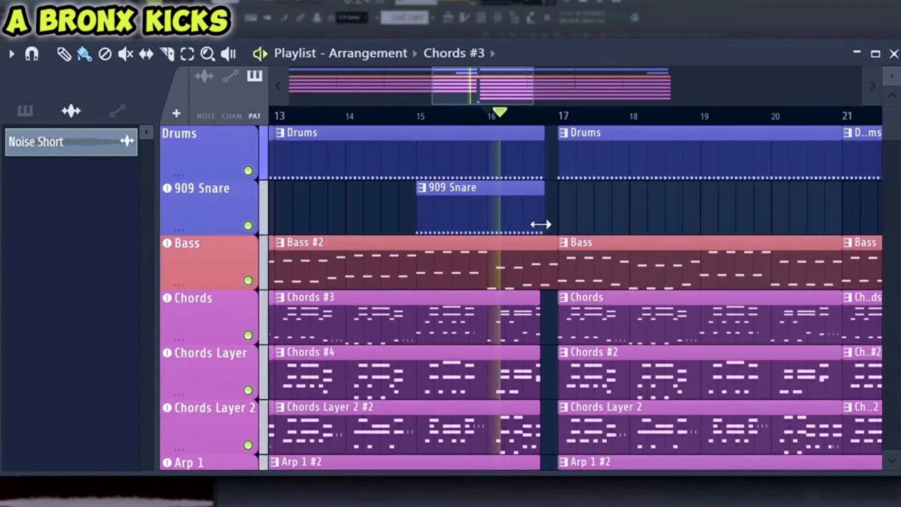
pyautogui.click(554, 276)
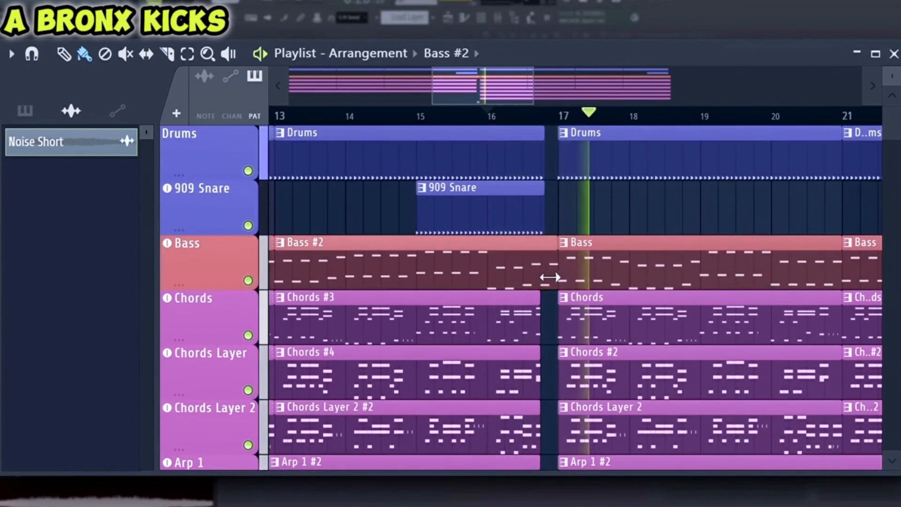
# Add a short fade-in to the Noise Short clip in bar 16 and play the transition into bar 17
pyautogui.scroll(-5, 547, 305)
pyautogui.press('space')
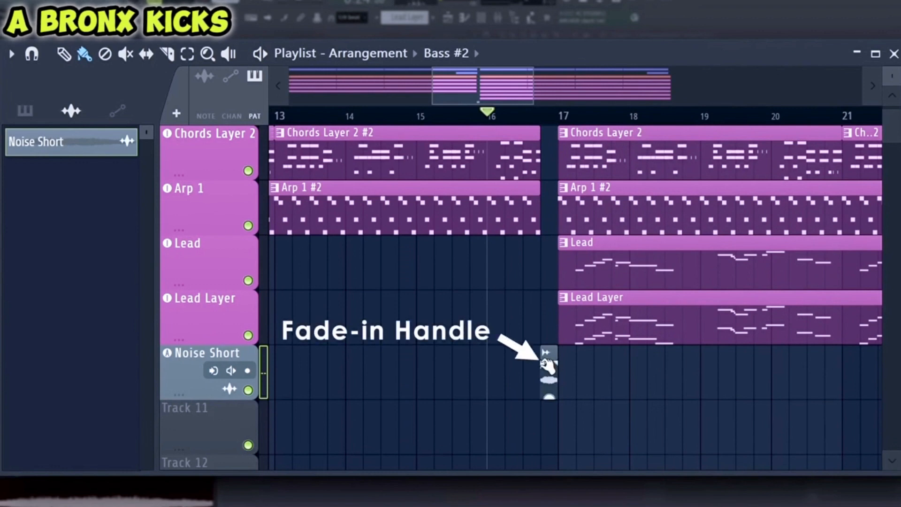
pyautogui.moveTo(543, 362); pyautogui.dragTo(547, 363)
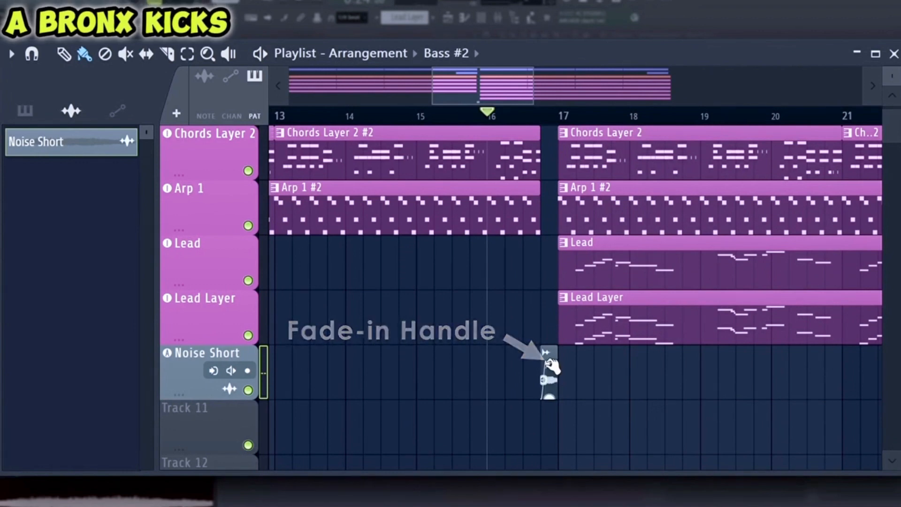
pyautogui.press('space')
pyautogui.scroll(-2, 533, 386)
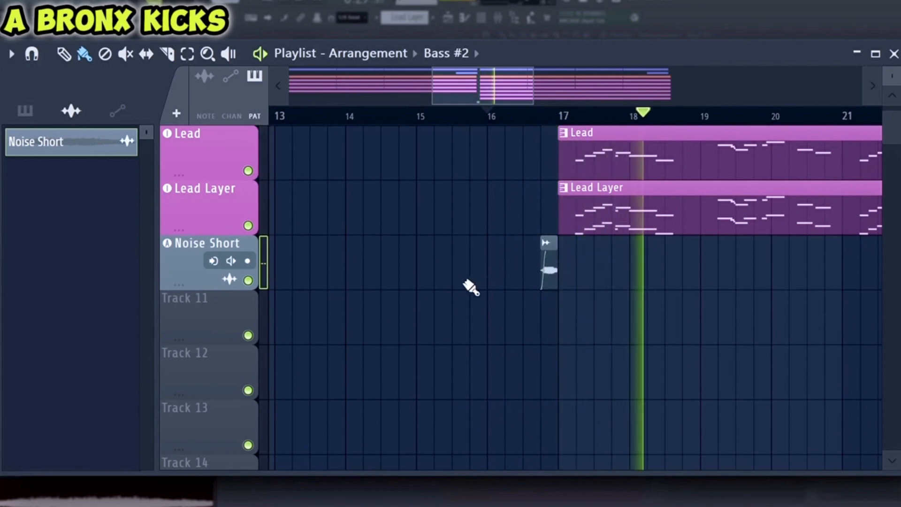
pyautogui.press('space')
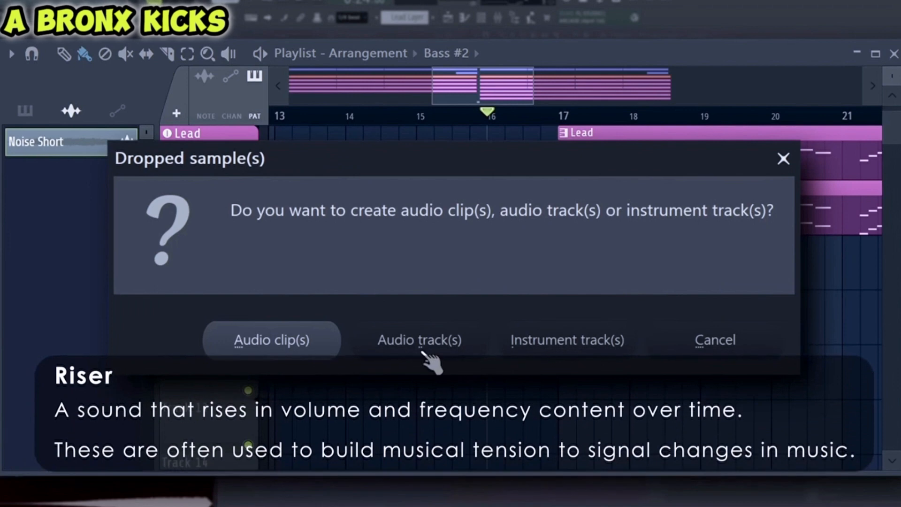
# Add the Noise Rise sample as an audio track below Noise Short, with its clip starting at bar 13, and play from there
pyautogui.click(422, 341)
pyautogui.moveTo(707, 341); pyautogui.dragTo(462, 326)
pyautogui.click(284, 112)
pyautogui.press('space')
# Lower the Noise Rise clip's volume to -5.9 dB during playback, and stop playback
pyautogui.moveTo(413, 339)
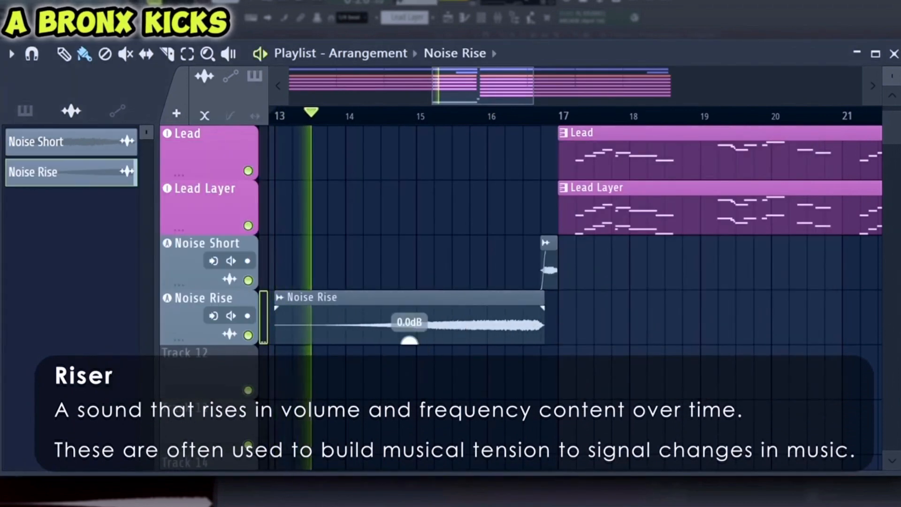
pyautogui.moveTo(409, 341); pyautogui.dragTo(414, 346)
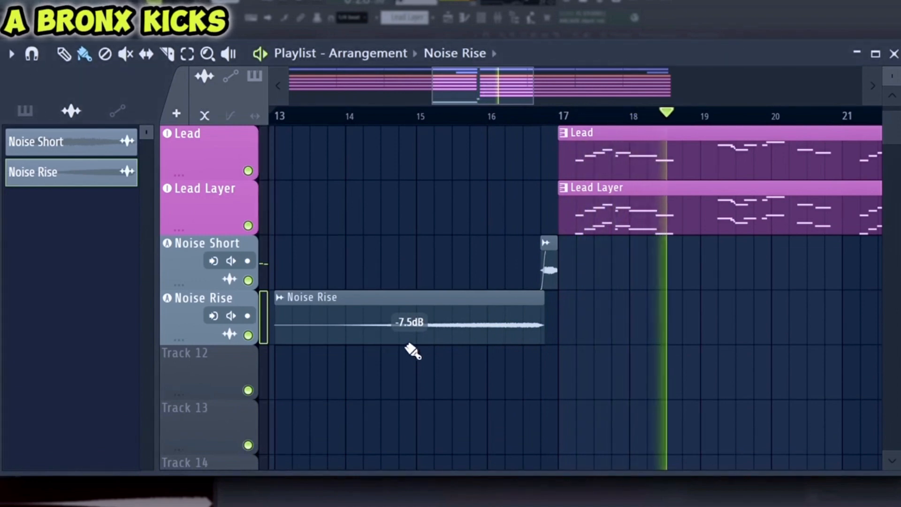
pyautogui.moveTo(411, 342); pyautogui.dragTo(410, 331)
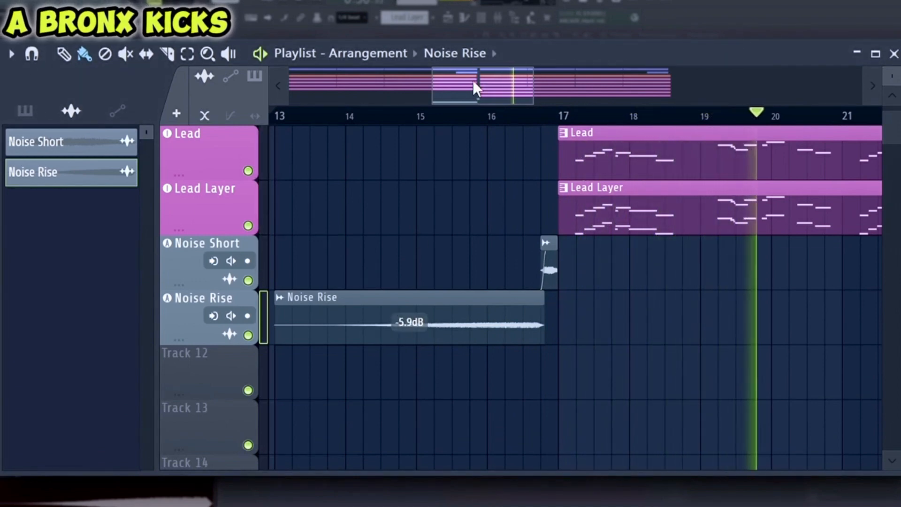
pyautogui.press('space')
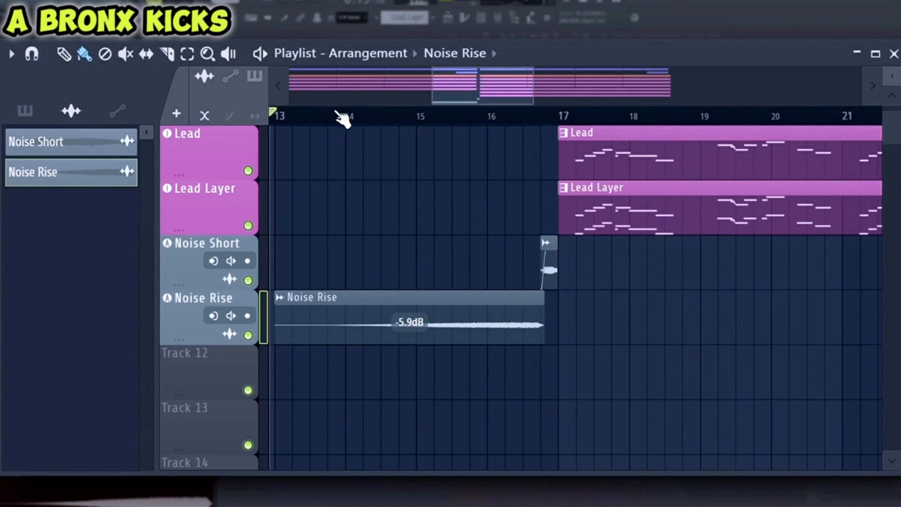
# Add Noise Impacts 1 as an audio track on Track 12 with its clip at bar 17, and place Noise Impacts 2 at bar 1 on it
pyautogui.doubleClick(436, 80)
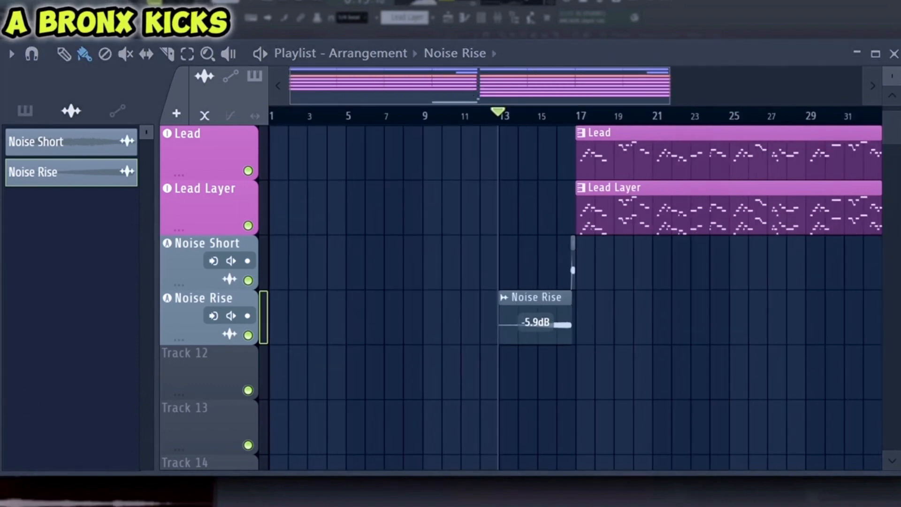
pyautogui.moveTo(3, 408); pyautogui.dragTo(198, 376)
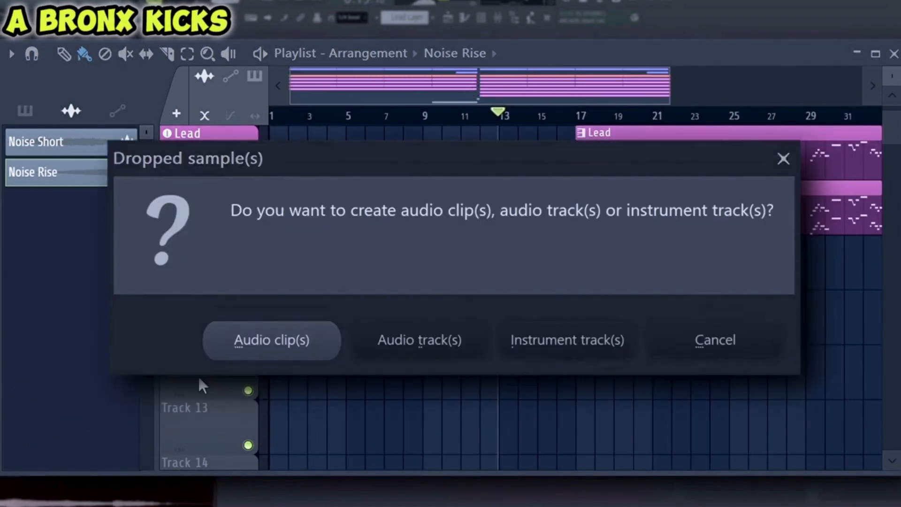
pyautogui.press('Return')
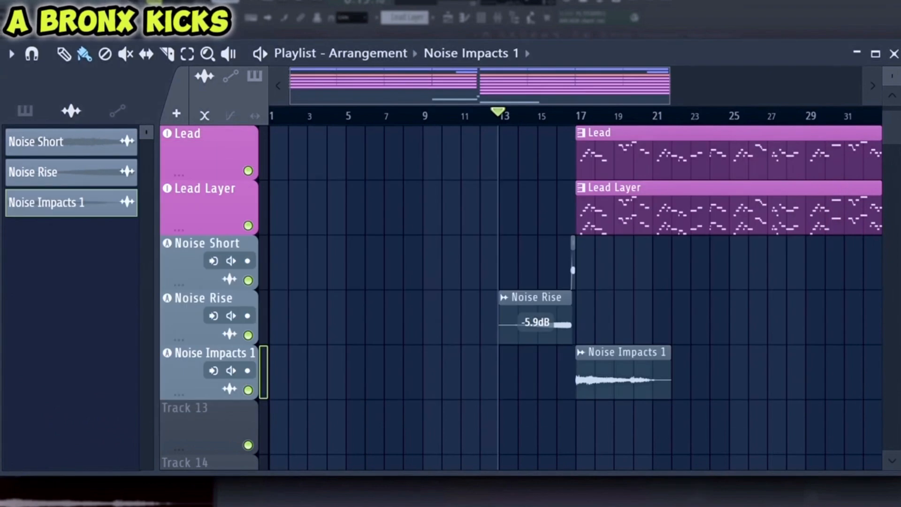
pyautogui.moveTo(2, 394); pyautogui.dragTo(235, 376)
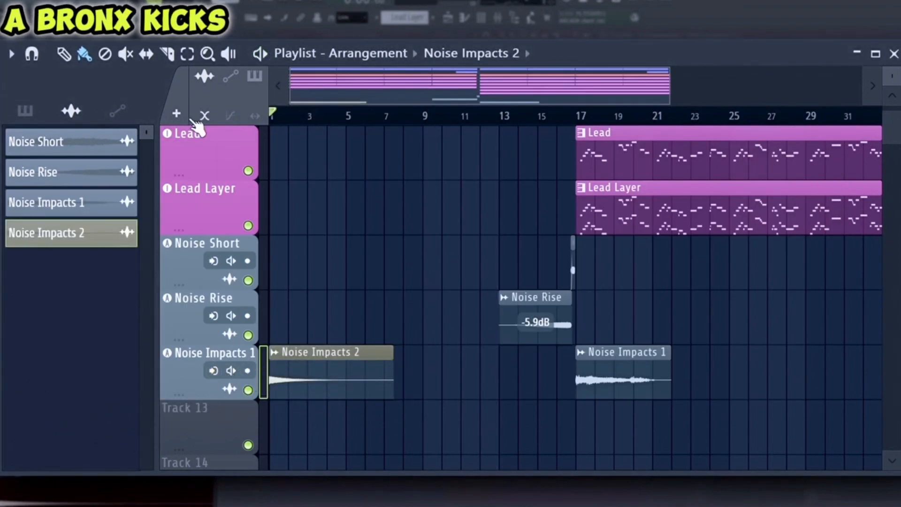
pyautogui.press('space')
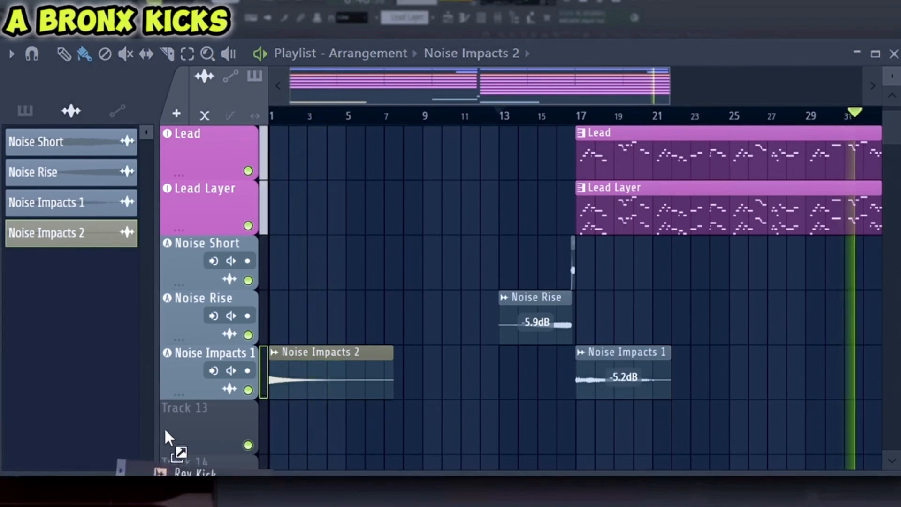
# Add the Rev Kick sample as an audio track on Track 13 and move its clip to bar 8
pyautogui.moveTo(174, 449); pyautogui.dragTo(182, 428)
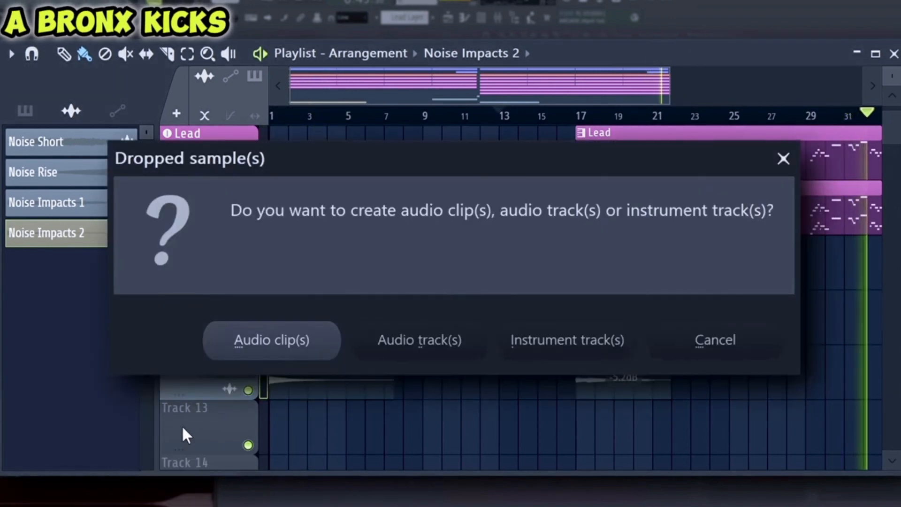
pyautogui.click(425, 347)
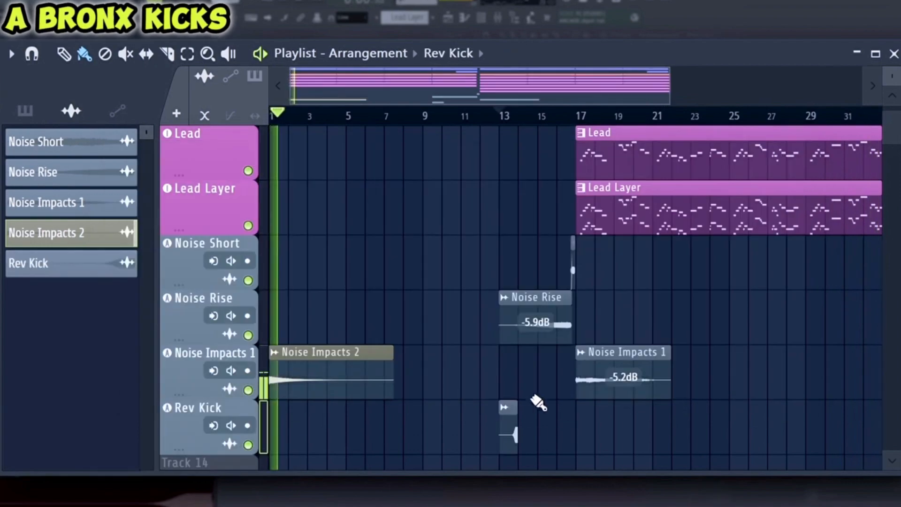
pyautogui.moveTo(511, 430); pyautogui.dragTo(411, 438)
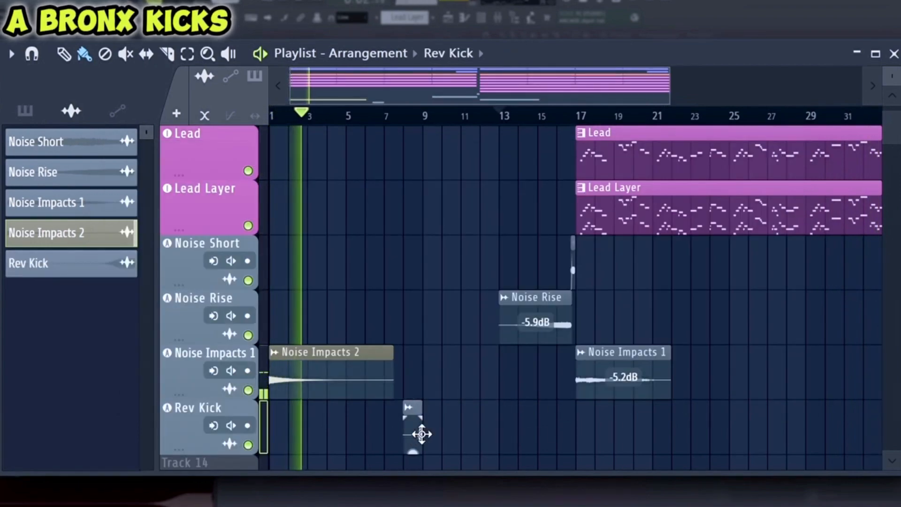
# Trim the last half bar before bar 9 off the Drums and Bass clips, and colour the sound effect tracks green
pyautogui.scroll(5, 392, 207)
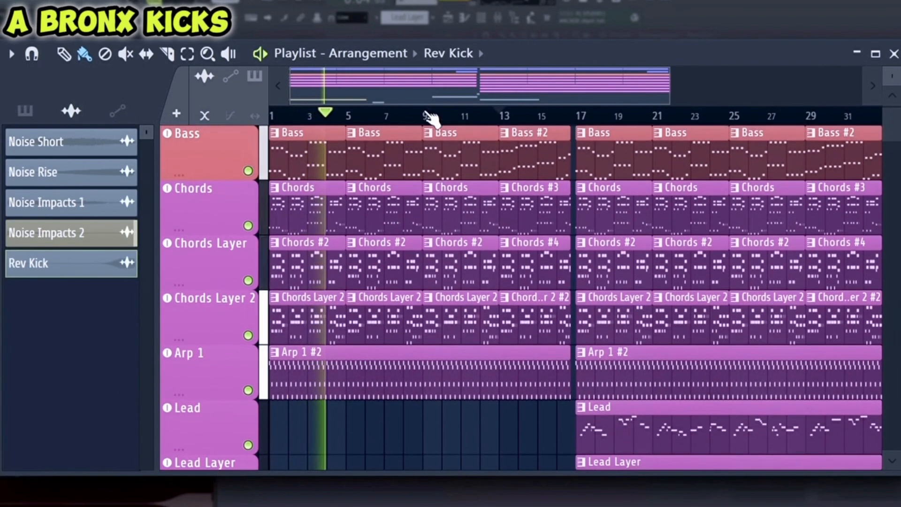
pyautogui.scroll(6, 427, 117)
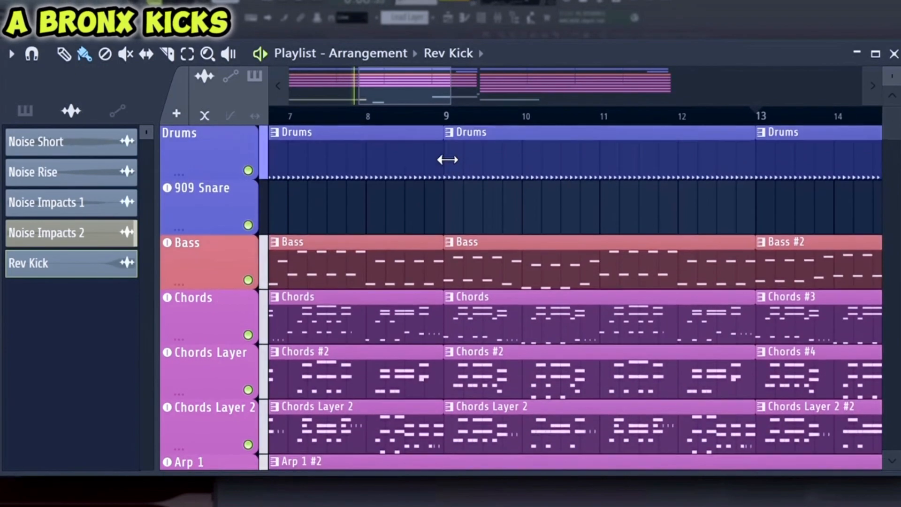
pyautogui.scroll(2, 446, 159)
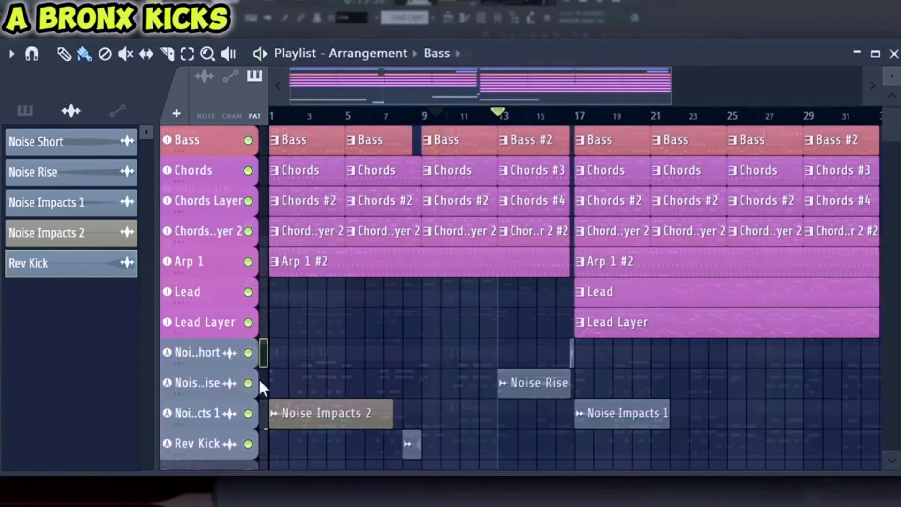
pyautogui.doubleClick(258, 383)
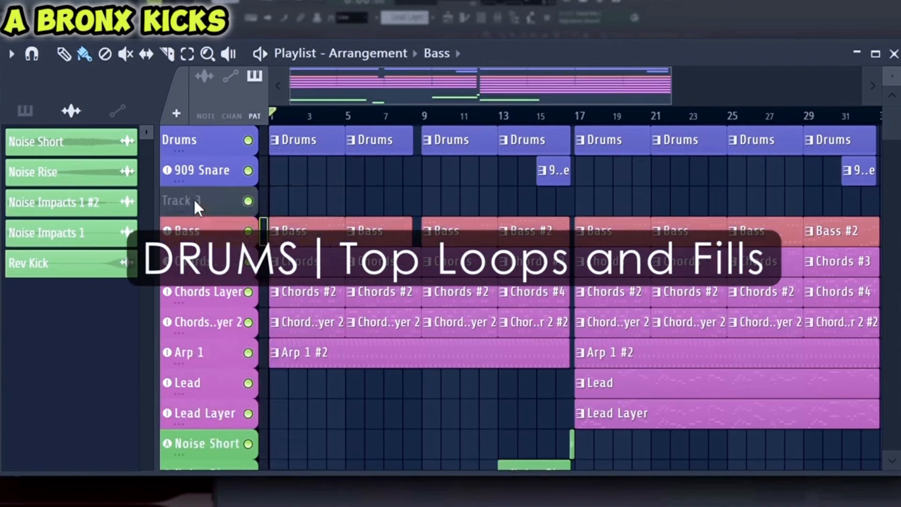
# Add Slicex as an instrument on Track 3, below 909 Snare, and load a Top Loop sample into it
pyautogui.rightClick(193, 198)
pyautogui.moveTo(306, 298)
pyautogui.moveTo(429, 328)
pyautogui.moveTo(478, 335)
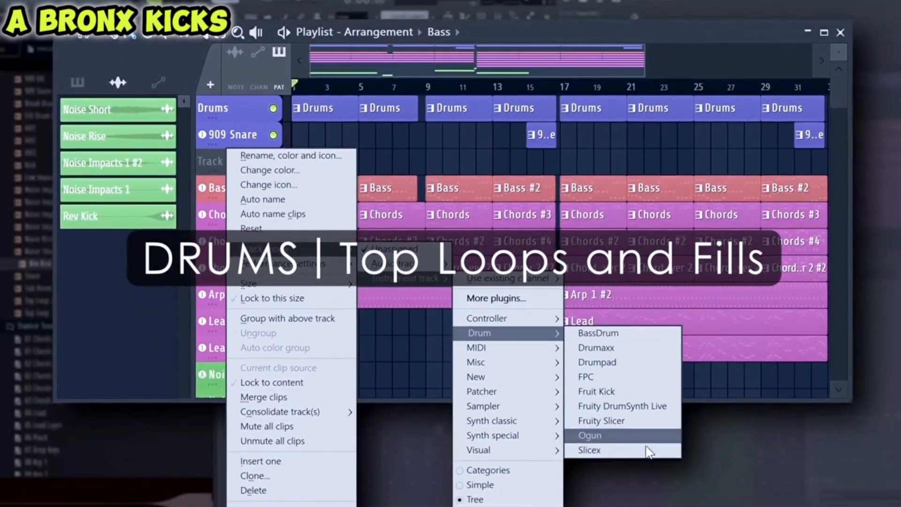
pyautogui.click(606, 489)
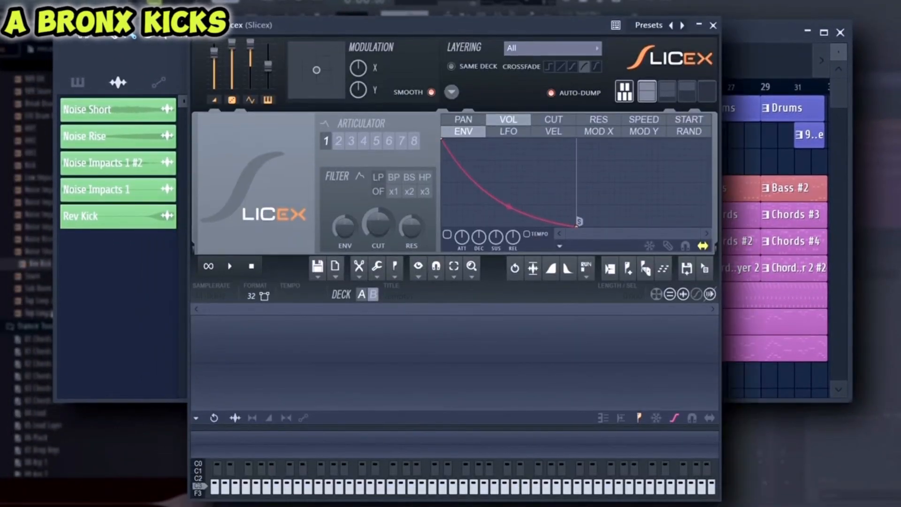
pyautogui.click(51, 313)
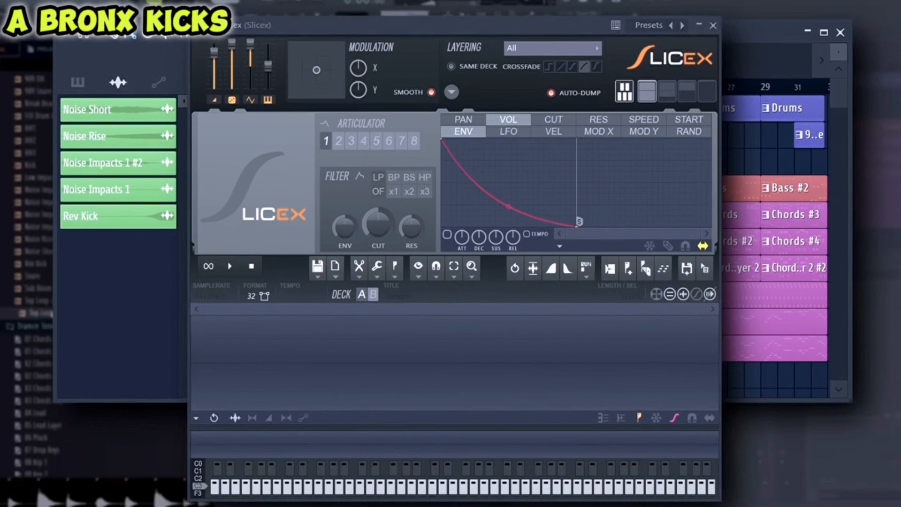
pyautogui.moveTo(51, 314); pyautogui.dragTo(220, 42)
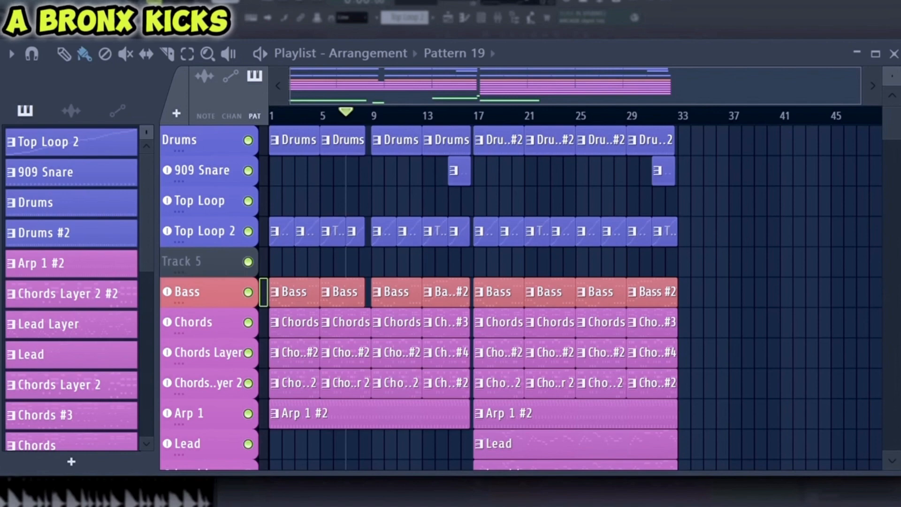
# Add the Fill Drum Break sample as an audio track on Track 5, with its clip in bar 32, and stop playback
pyautogui.moveTo(3, 329); pyautogui.dragTo(217, 263)
pyautogui.click(451, 345)
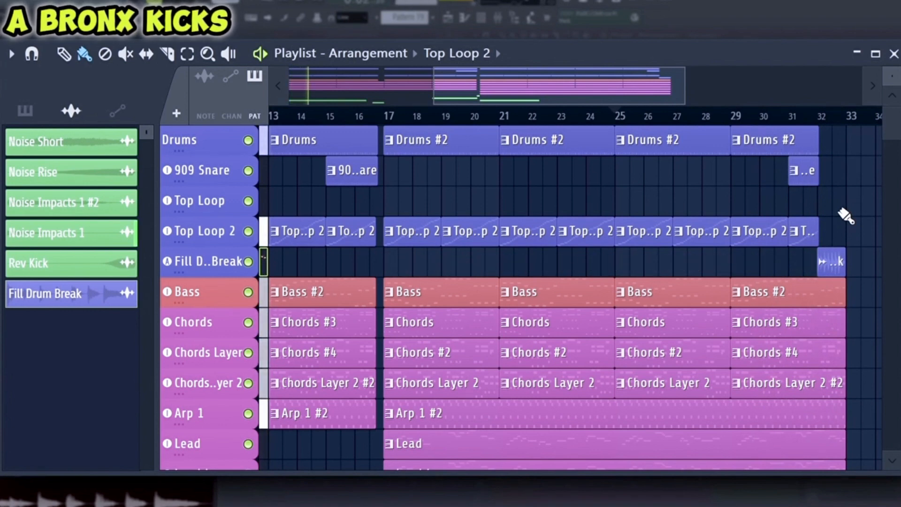
pyautogui.press('space')
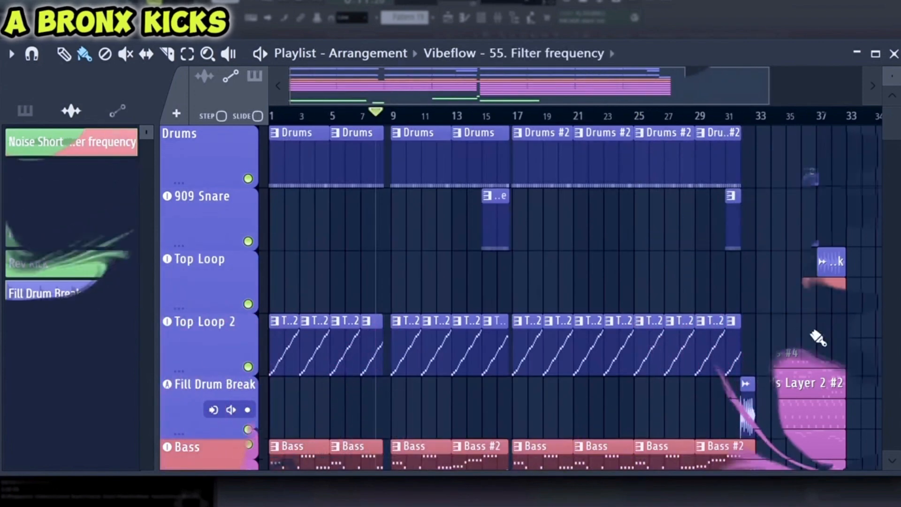
# Extend the Drums and 909 Snare parts into bars 33 to 48, and fill those bars with Top Loop clips instead of Top Loop 2
pyautogui.moveTo(819, 422); pyautogui.dragTo(781, 165)
pyautogui.hscroll(3, 639, 111)
pyautogui.rightClick(533, 288)
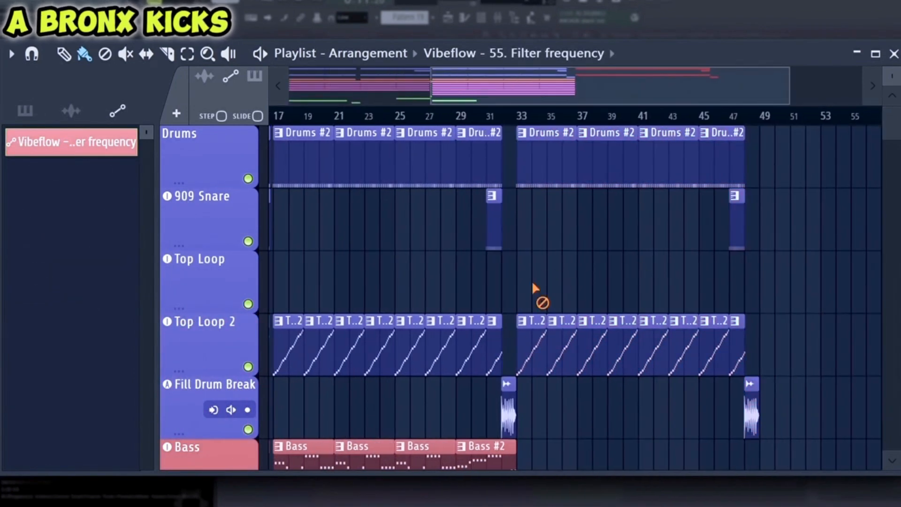
pyautogui.hotkey('ctrl', 'z')
pyautogui.hscroll(-4, 799, 261)
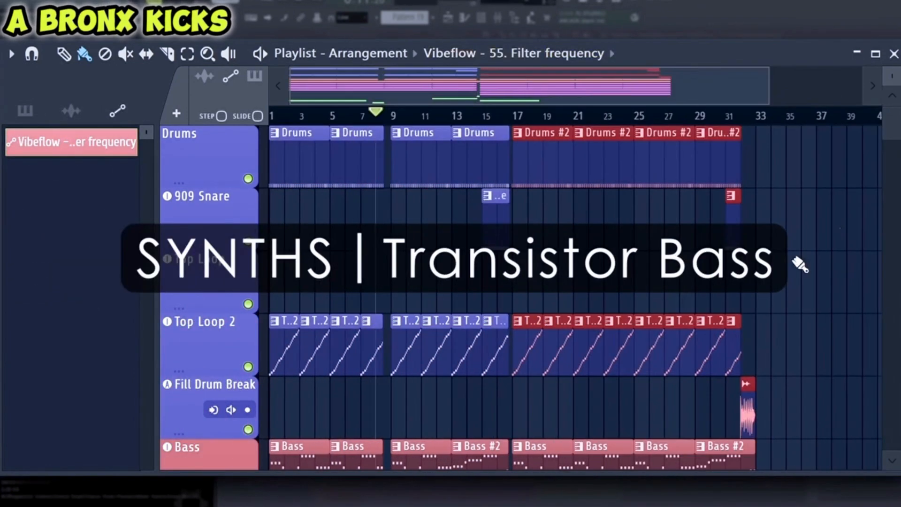
pyautogui.moveTo(799, 261); pyautogui.dragTo(569, 167)
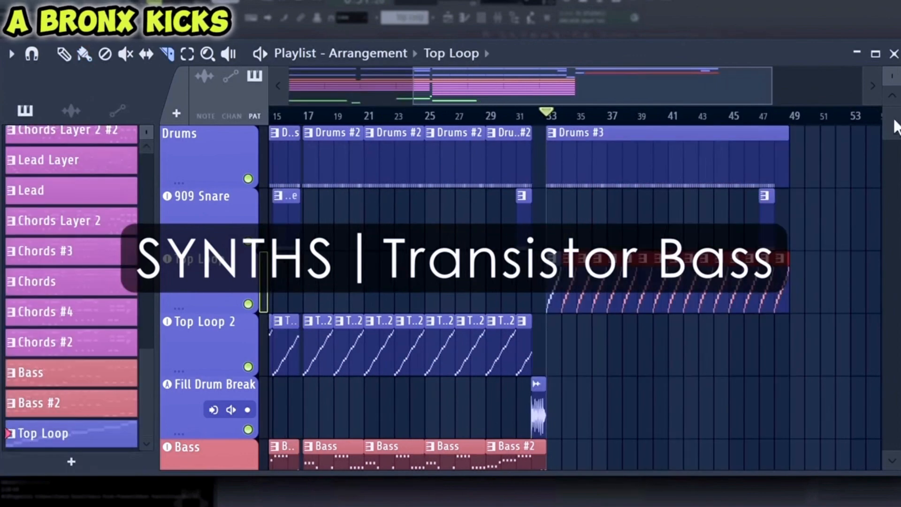
# Insert a track below Bass and add a Transistor Bass instrument named 303 on it
pyautogui.moveTo(894, 119); pyautogui.dragTo(890, 122)
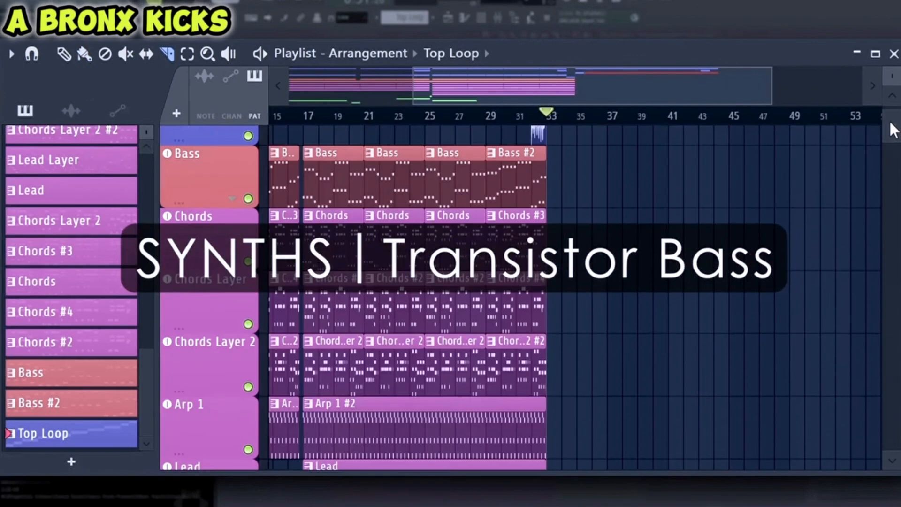
pyautogui.rightClick(196, 237)
pyautogui.press('i')
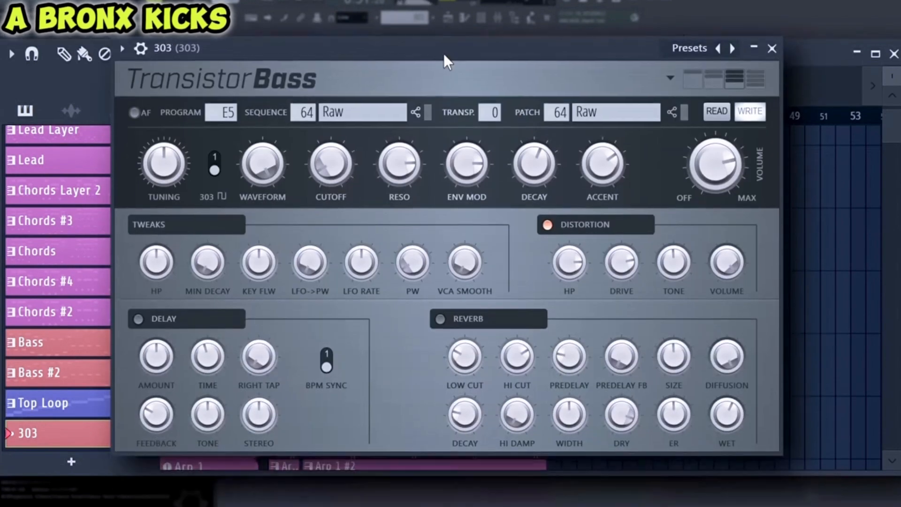
pyautogui.moveTo(444, 55); pyautogui.dragTo(444, 52)
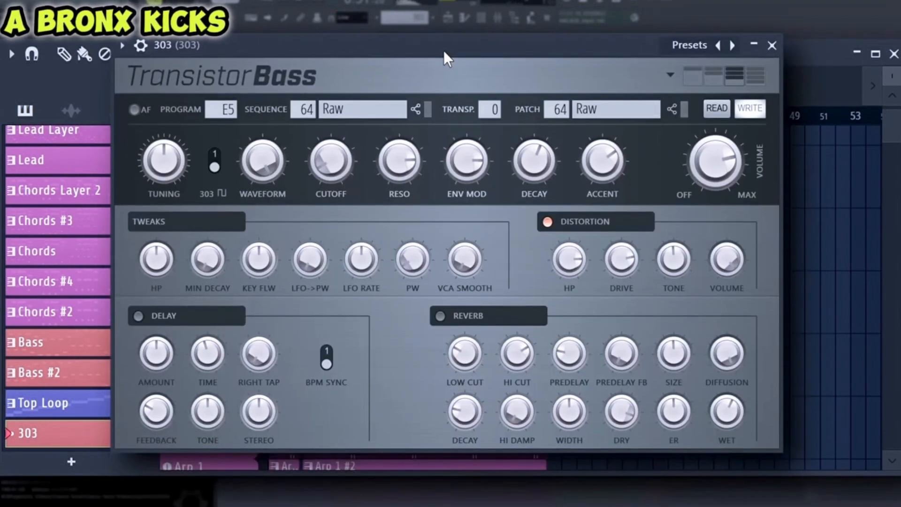
pyautogui.moveTo(443, 49); pyautogui.dragTo(444, 156)
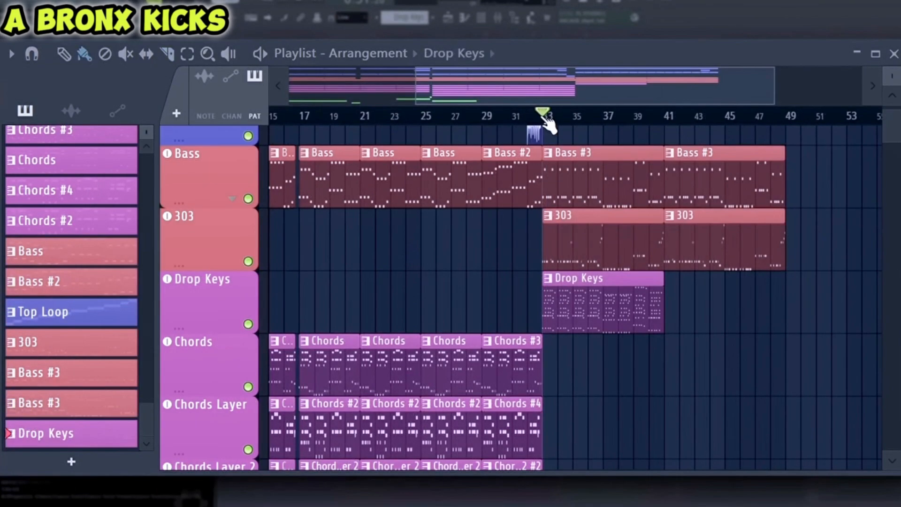
# Play the arrangement from bar 33 and repeat the Drop Keys clip at bar 41
pyautogui.click(543, 116)
pyautogui.press('space')
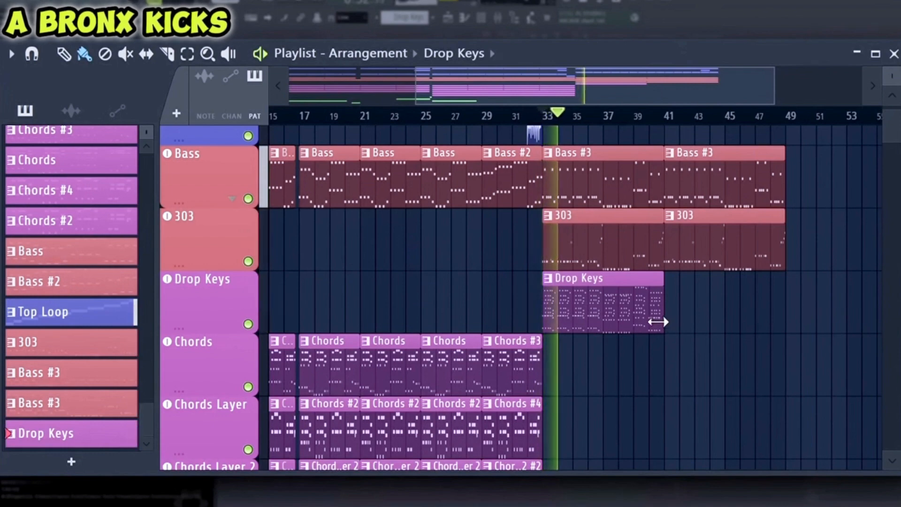
pyautogui.click(681, 320)
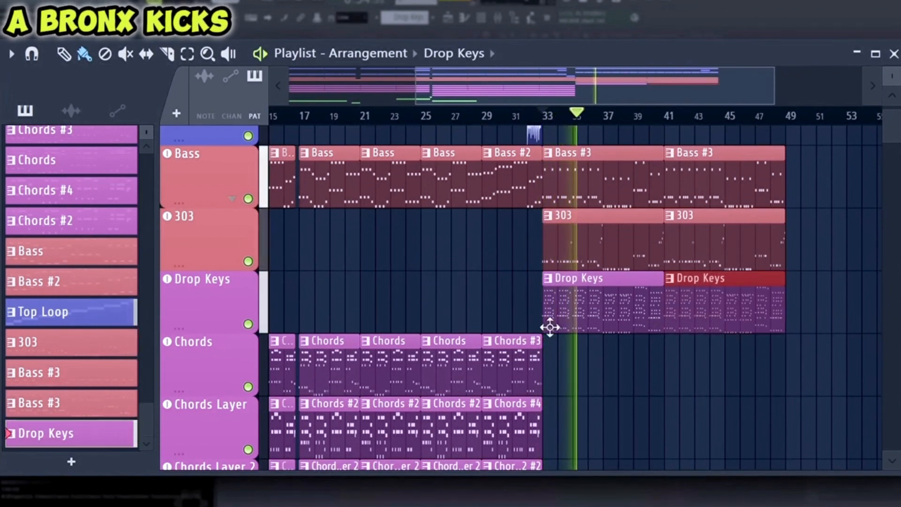
pyautogui.click(198, 308)
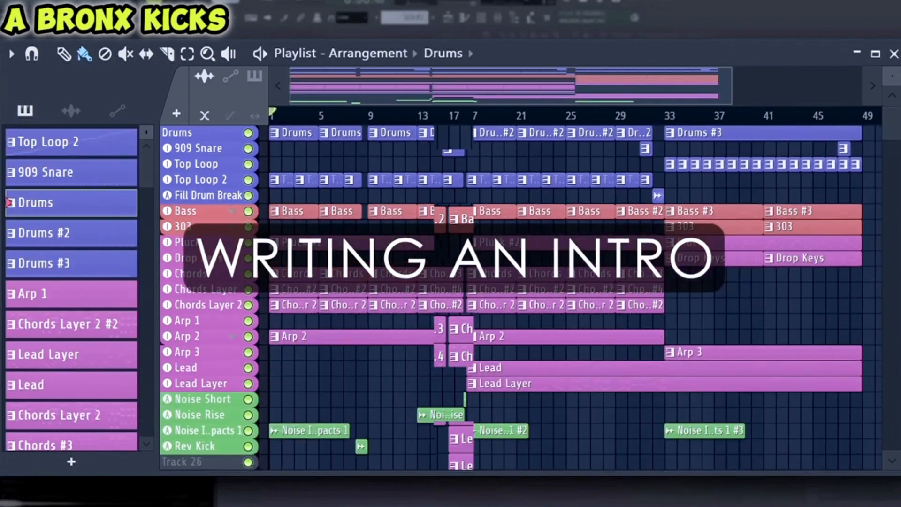
# Move all clips of the arrangement 16 bars later so they start at bar 17, and clear the selection
pyautogui.hotkey('ctrl', 'a')
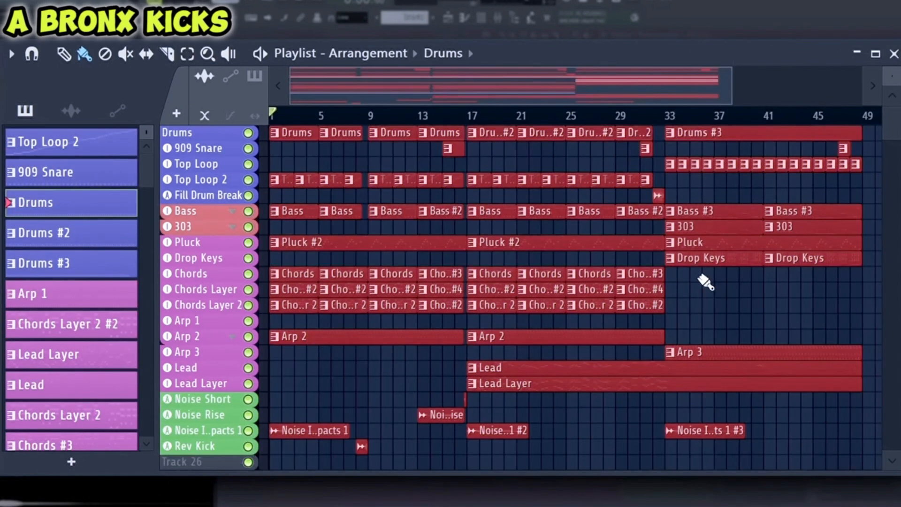
pyautogui.moveTo(282, 132); pyautogui.dragTo(477, 133)
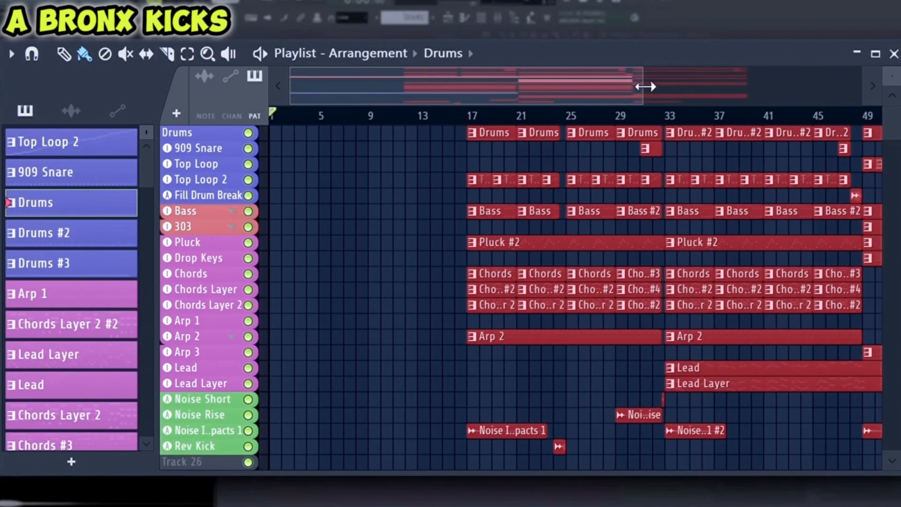
pyautogui.moveTo(644, 84); pyautogui.dragTo(784, 98)
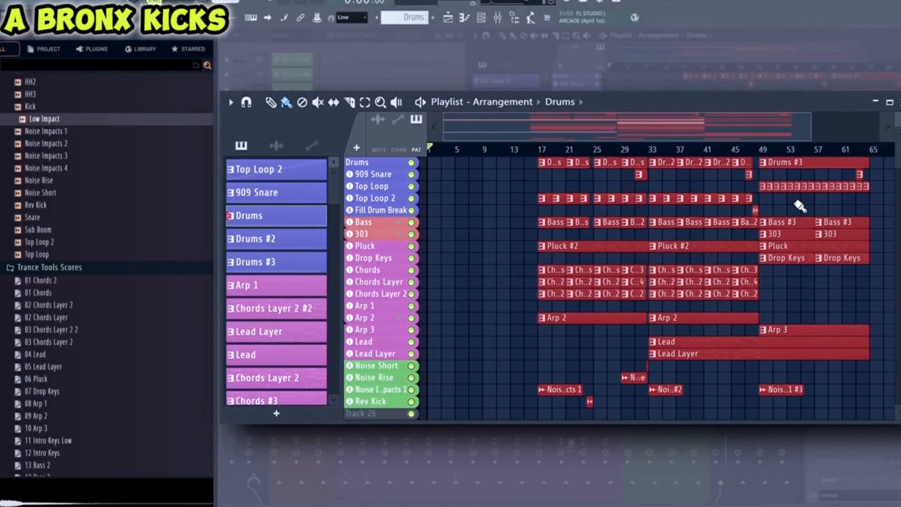
pyautogui.click(800, 206)
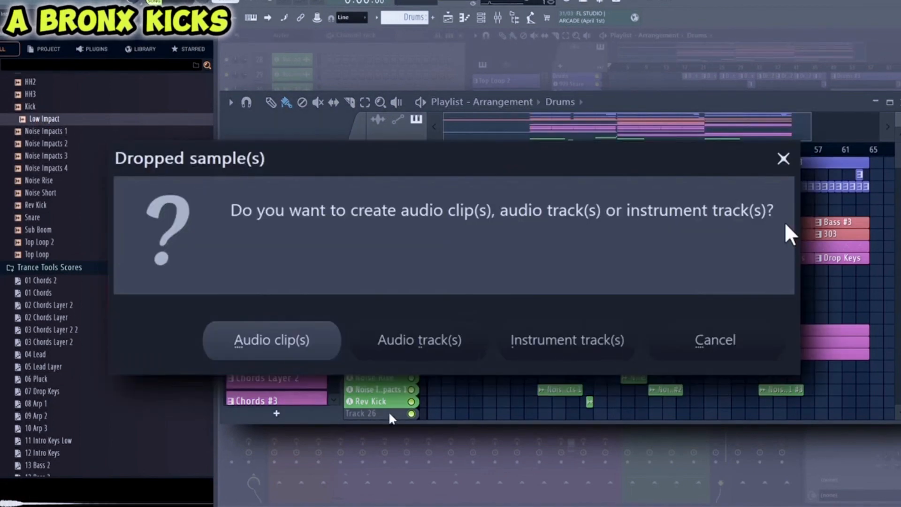
# Add the Low Impact sample as an audio track on Track 26, and the Intro Keys Low FLEX instrument on Track 11, above Pluck
pyautogui.click(439, 339)
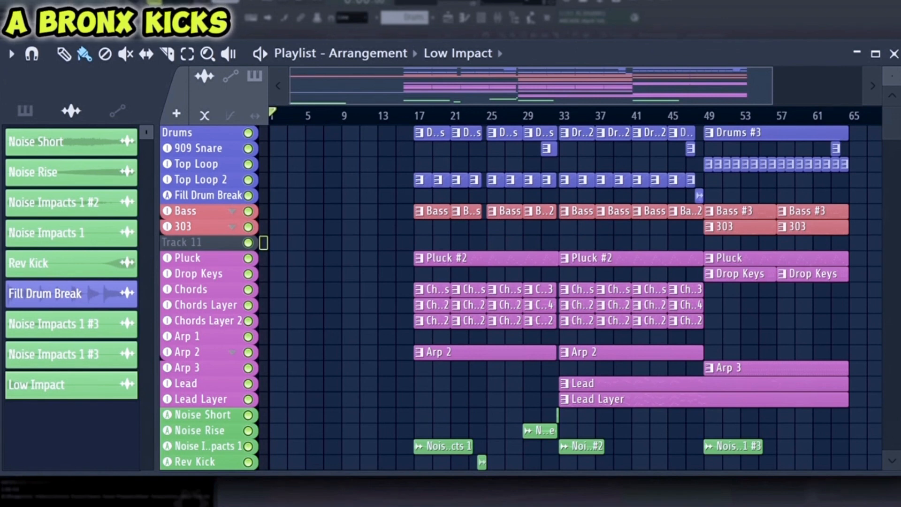
pyautogui.moveTo(0, 329); pyautogui.dragTo(185, 245)
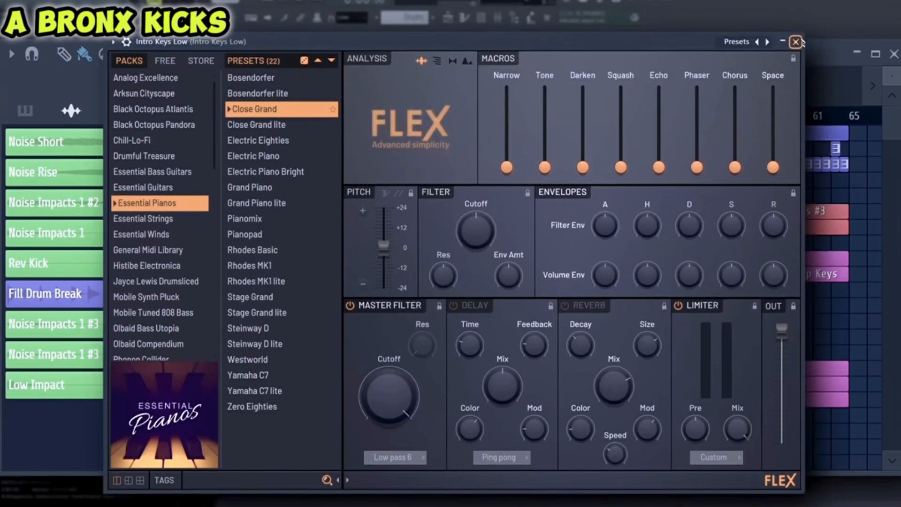
pyautogui.click(796, 42)
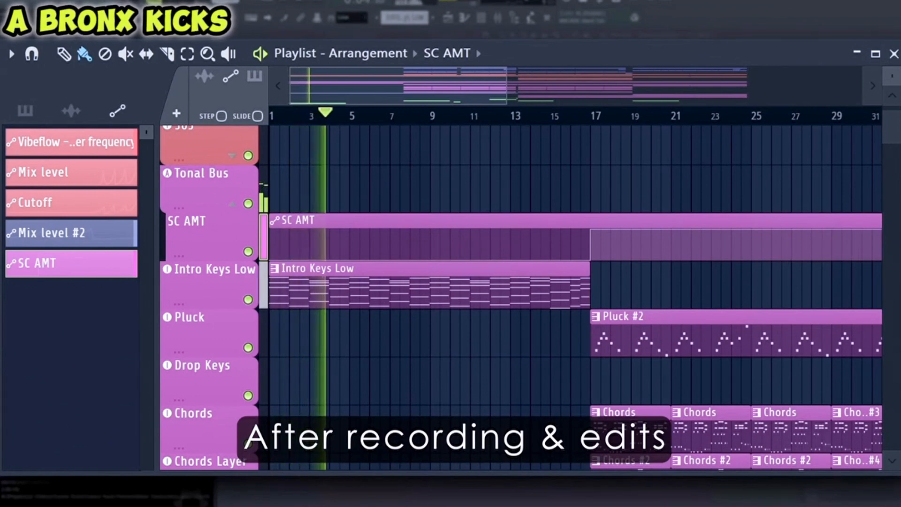
pyautogui.press('space')
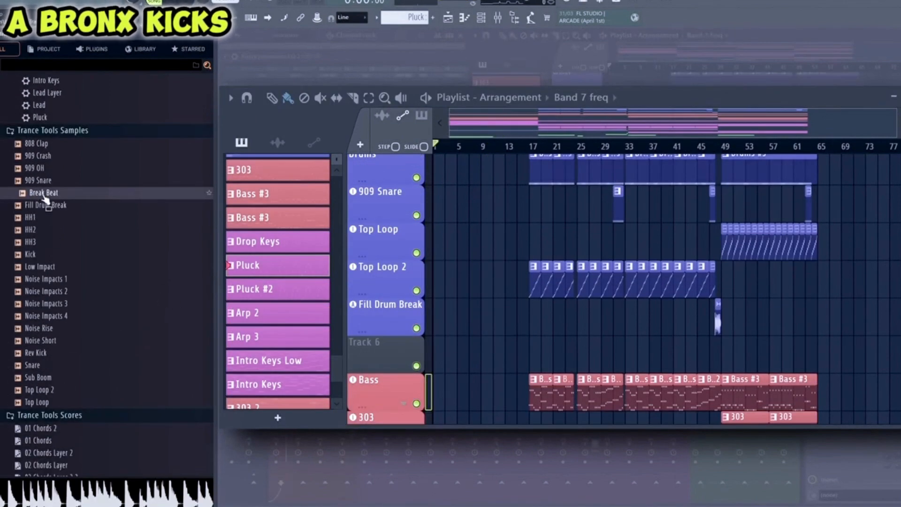
# Add the Break Beat sample as an audio track on Track 6, fill bars 9 to 16 with its clips, and play from bar 9
pyautogui.moveTo(46, 197); pyautogui.dragTo(405, 361)
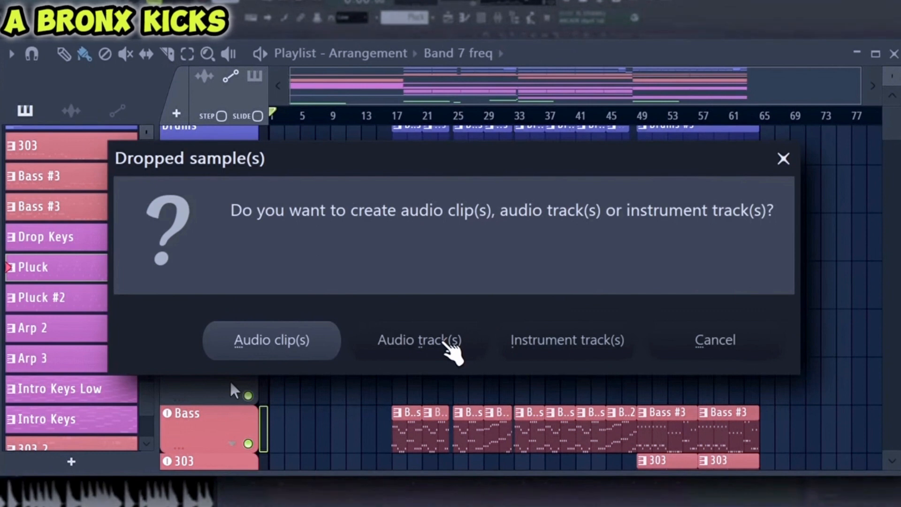
pyautogui.click(447, 342)
pyautogui.moveTo(229, 413)
pyautogui.mouseDown()
pyautogui.moveTo(229, 380)
pyautogui.moveTo(396, 397)
pyautogui.moveTo(383, 393)
pyautogui.mouseUp()
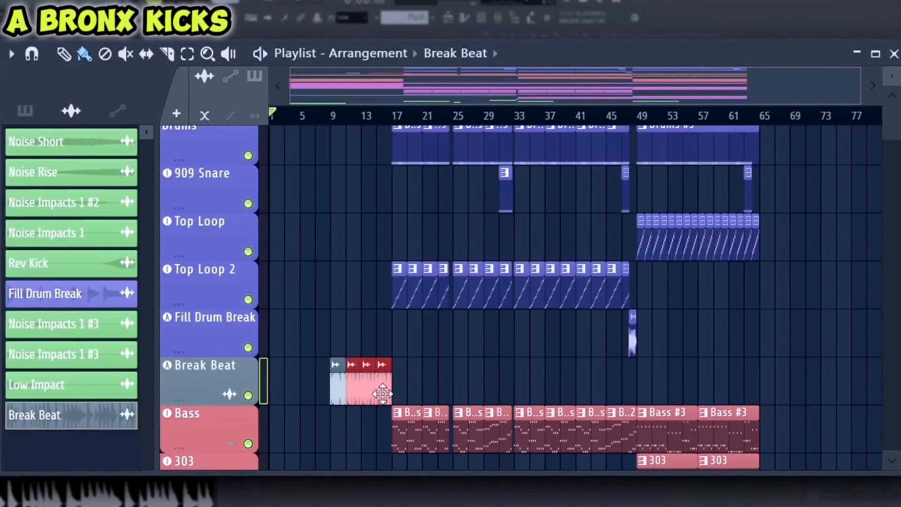
pyautogui.click(333, 117)
pyautogui.press('space')
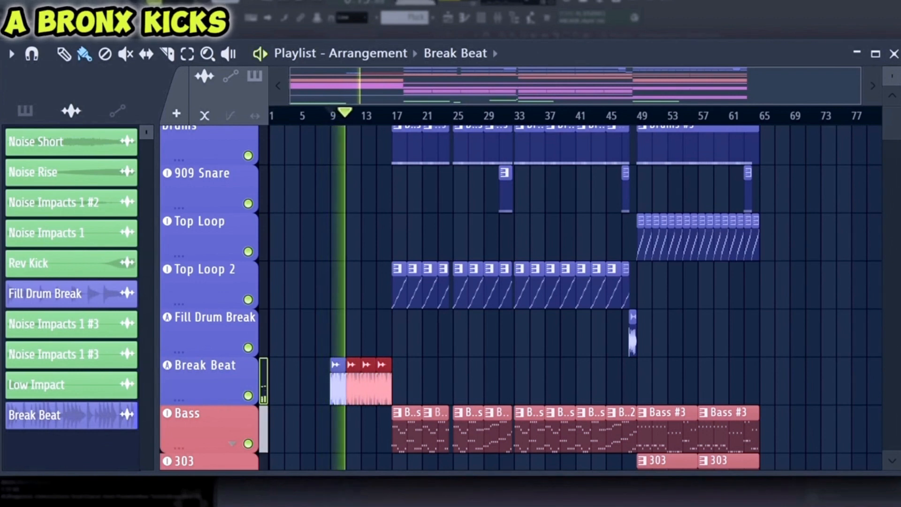
pyautogui.press('space')
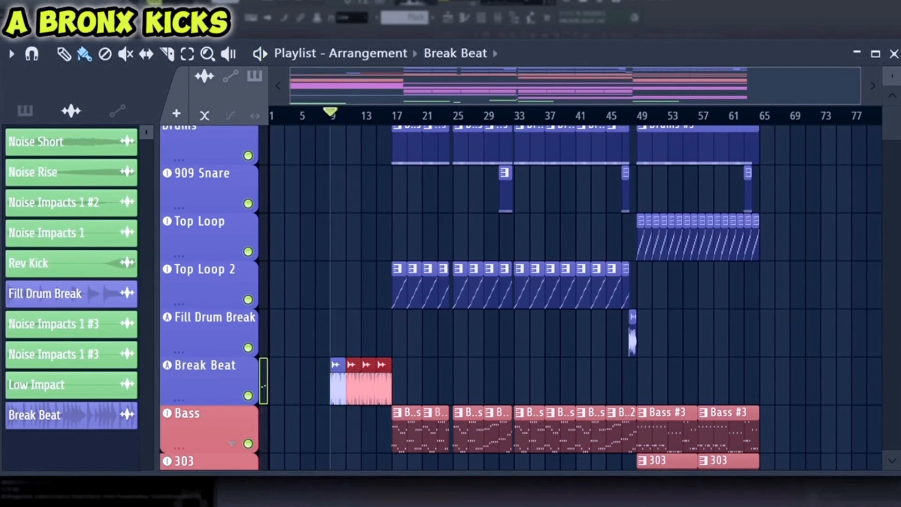
# Insert a track between Break Beat and Bass, and add the 808 Clap sample to it as an instrument track
pyautogui.rightClick(204, 422)
pyautogui.press('i')
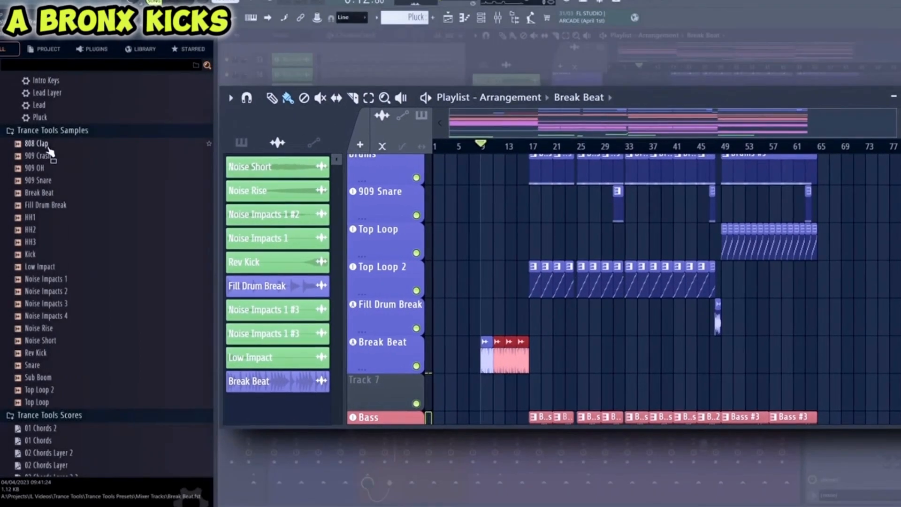
pyautogui.moveTo(46, 149); pyautogui.dragTo(366, 394)
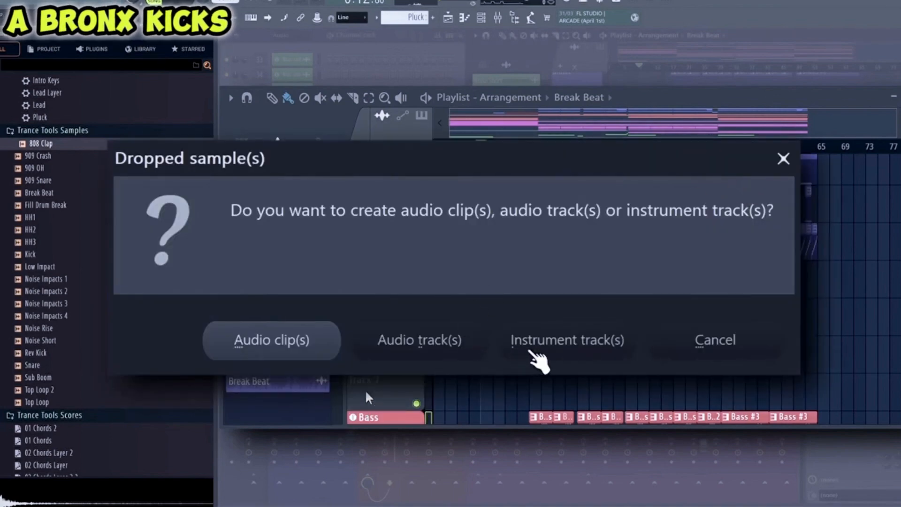
pyautogui.click(536, 343)
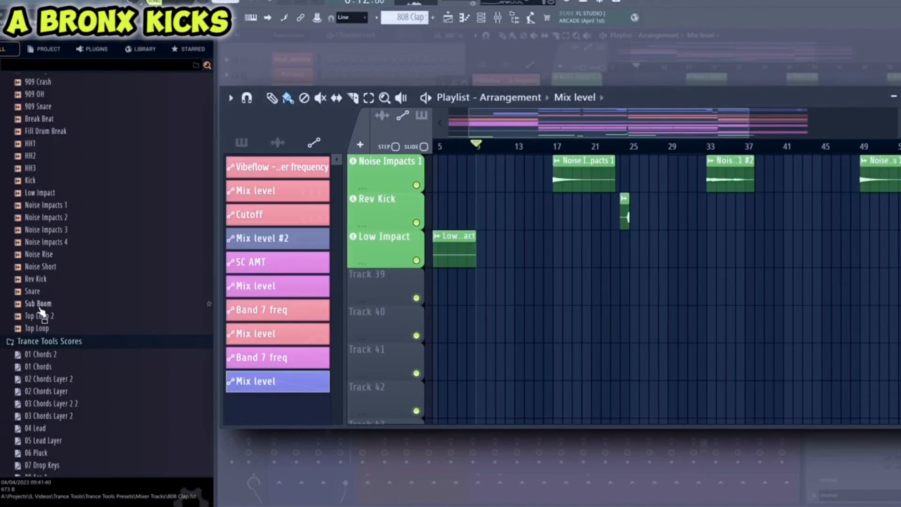
# Add Sub Boom and 909 Crash as audio tracks below Low Impact, with clips in the last half of bar 16, and play the transition
pyautogui.click(41, 305)
pyautogui.moveTo(40, 306); pyautogui.dragTo(505, 300)
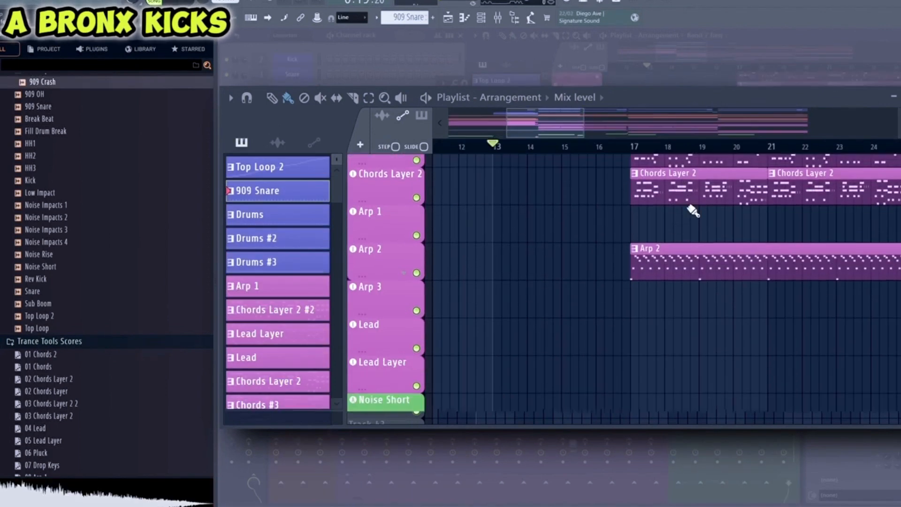
pyautogui.scroll(-6, 692, 207)
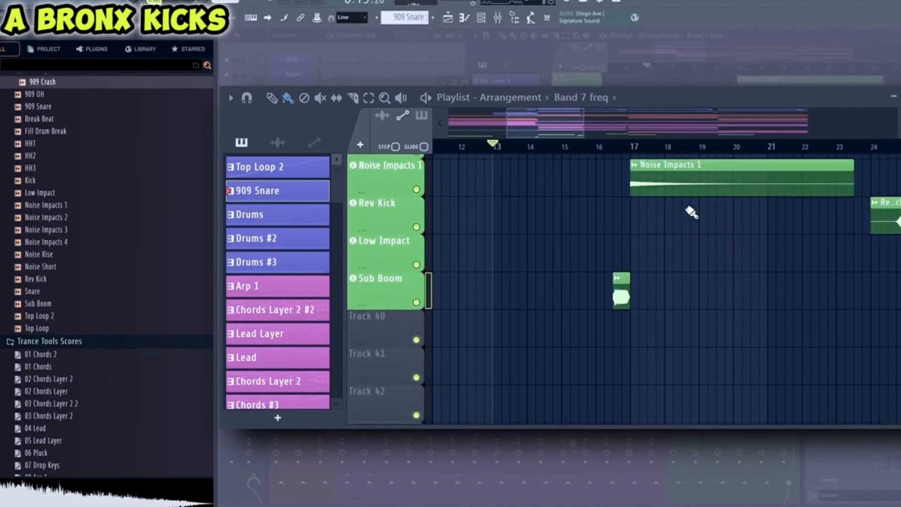
pyautogui.moveTo(42, 82); pyautogui.dragTo(387, 324)
pyautogui.click(442, 346)
pyautogui.moveTo(360, 356); pyautogui.dragTo(494, 342)
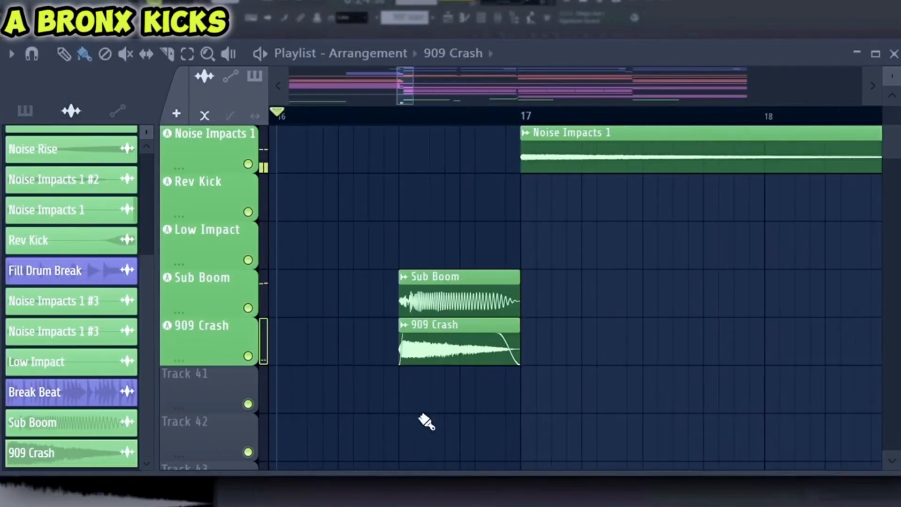
pyautogui.press('space')
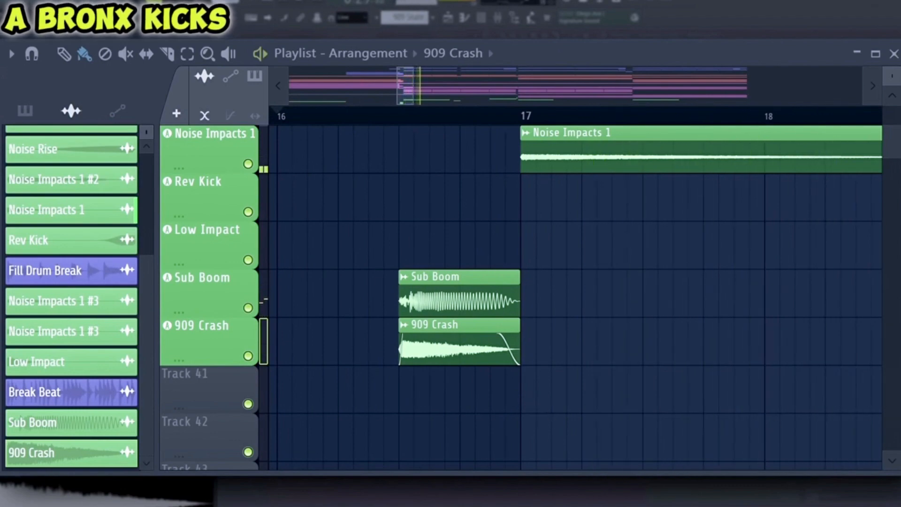
pyautogui.press('space')
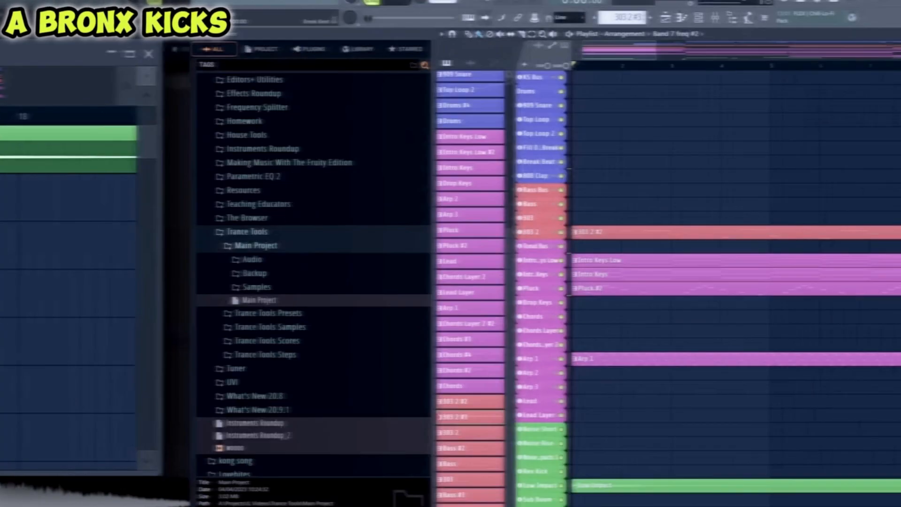